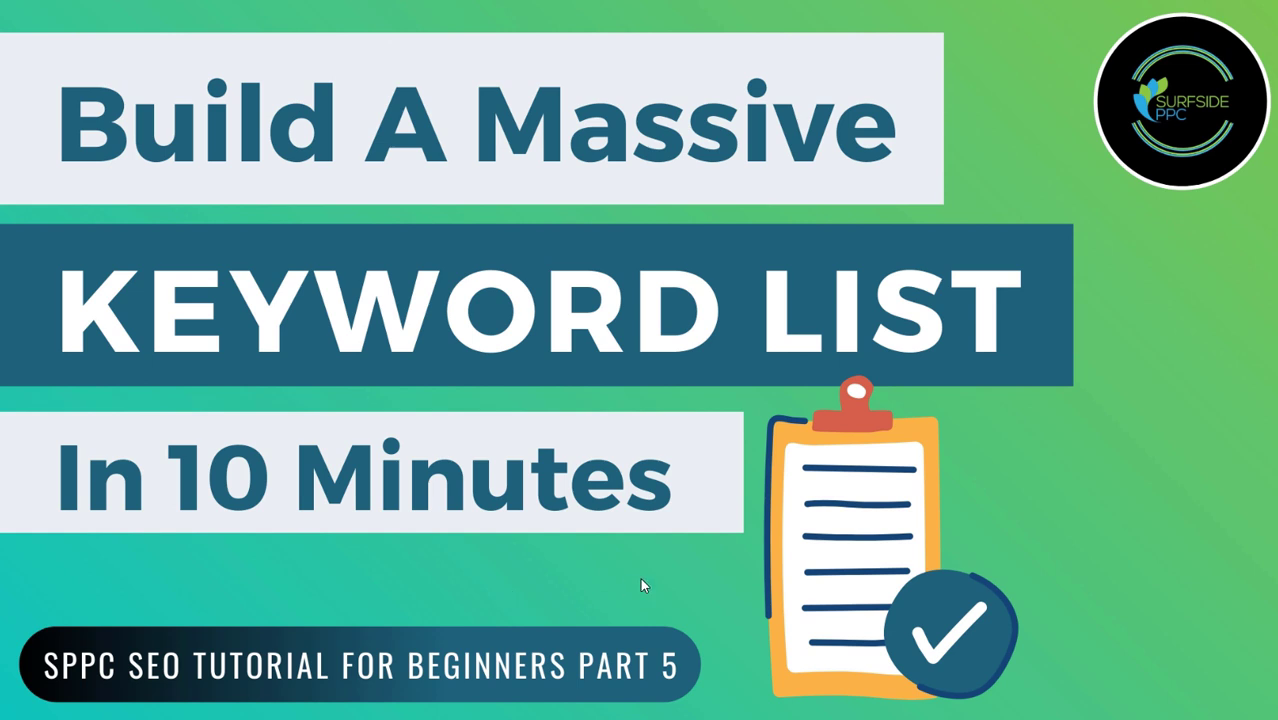
Switch to the Keywords FloorJacksCenter workbook and examine the car jack group in the Grouped Keywords FJC sheet
left_click(485, 660)
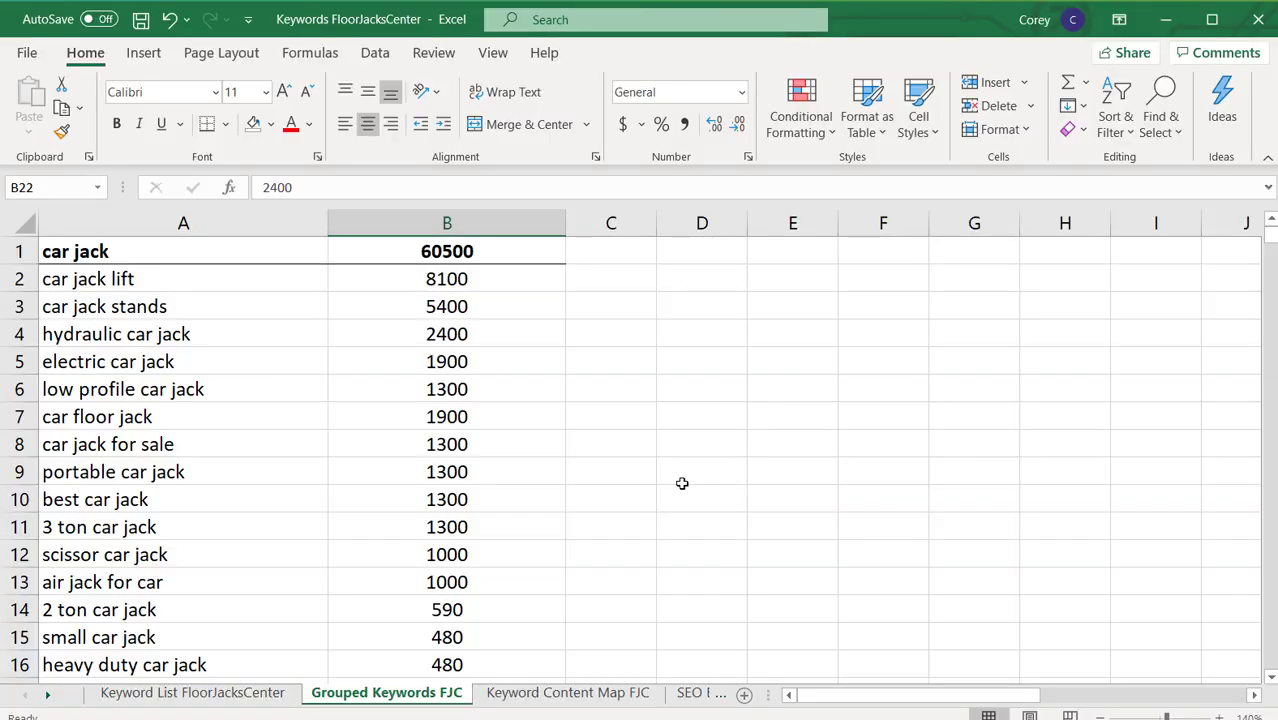
left_click(16, 251)
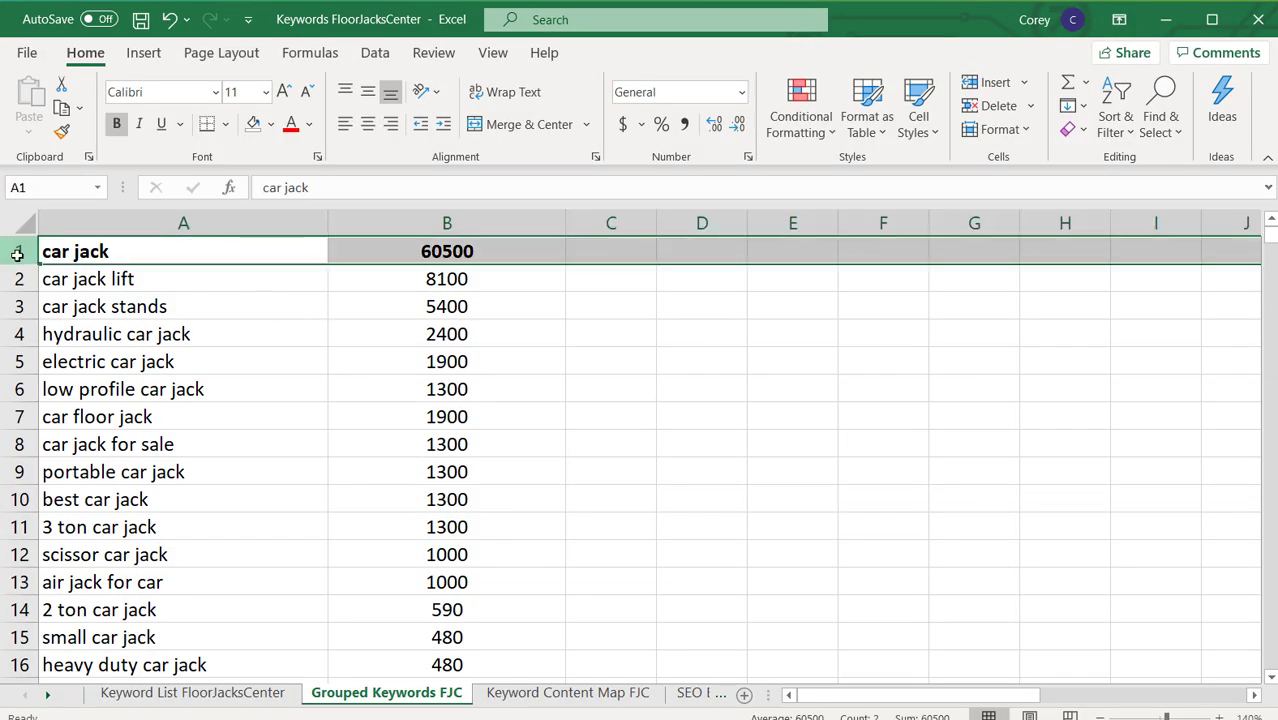
left_click(84, 251)
left_click_drag(84, 251, 400, 254)
left_click_drag(177, 276, 403, 281)
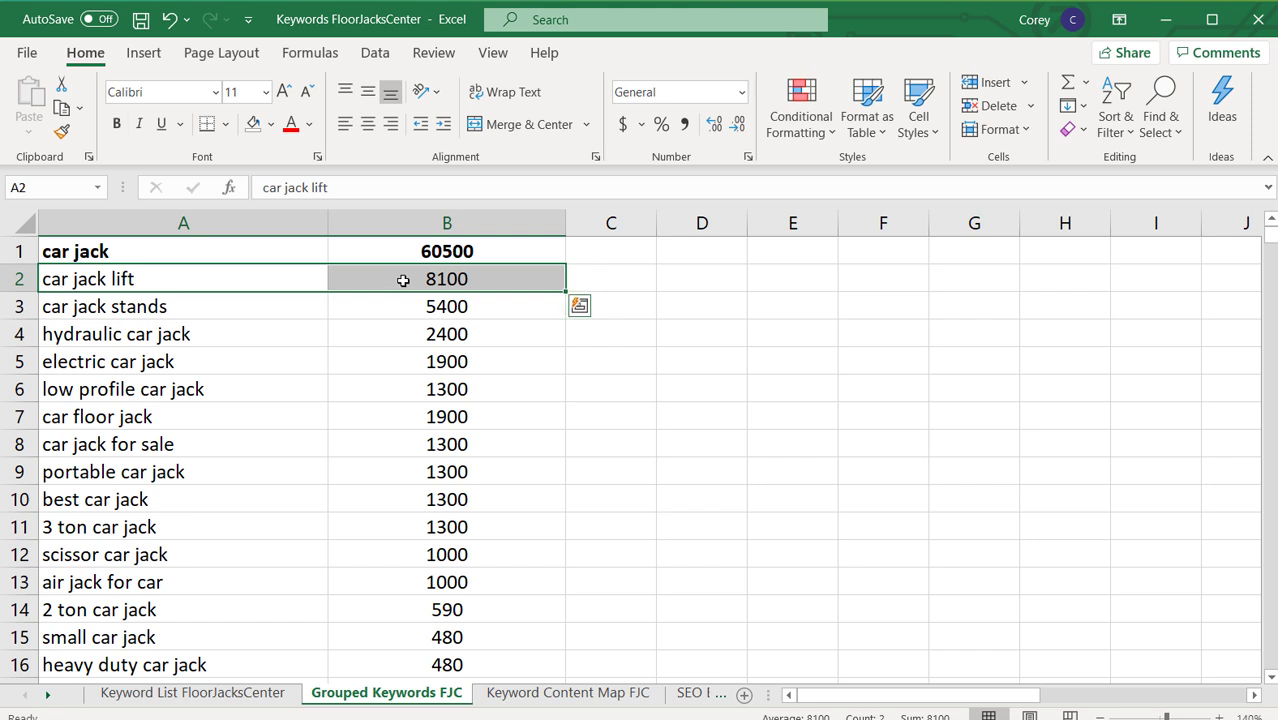
left_click(15, 246)
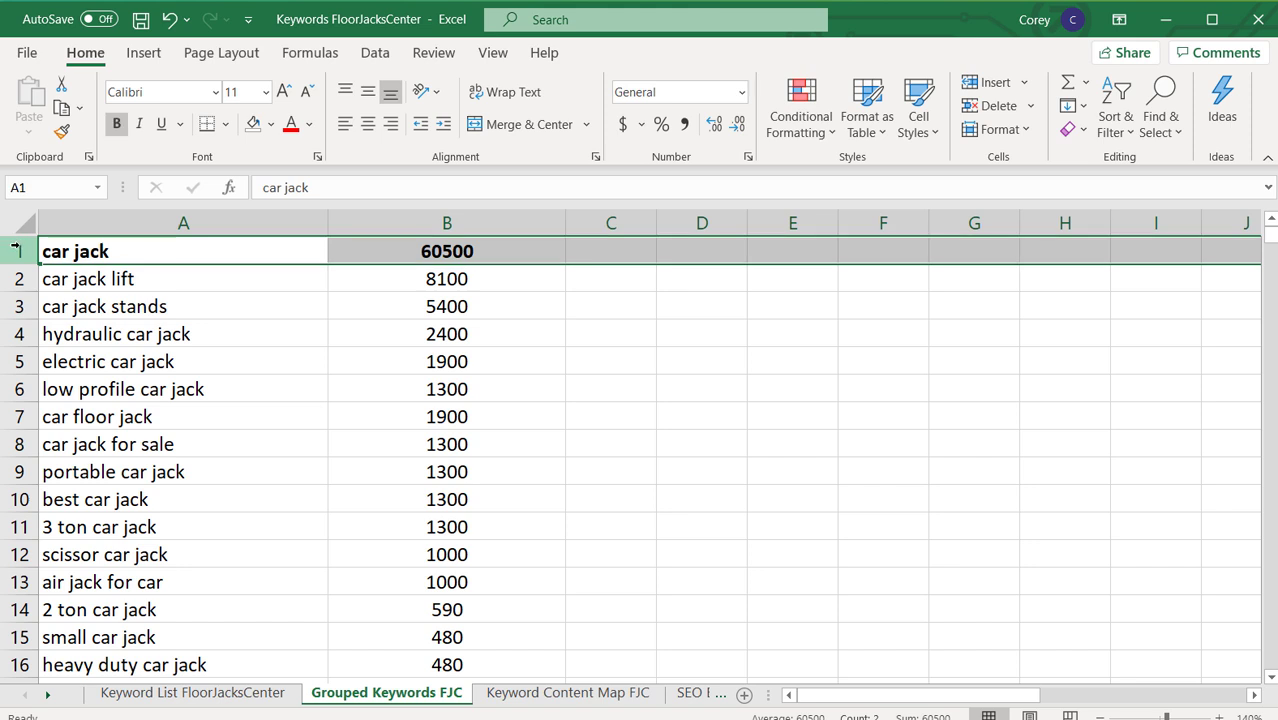
left_click_drag(19, 279, 34, 474)
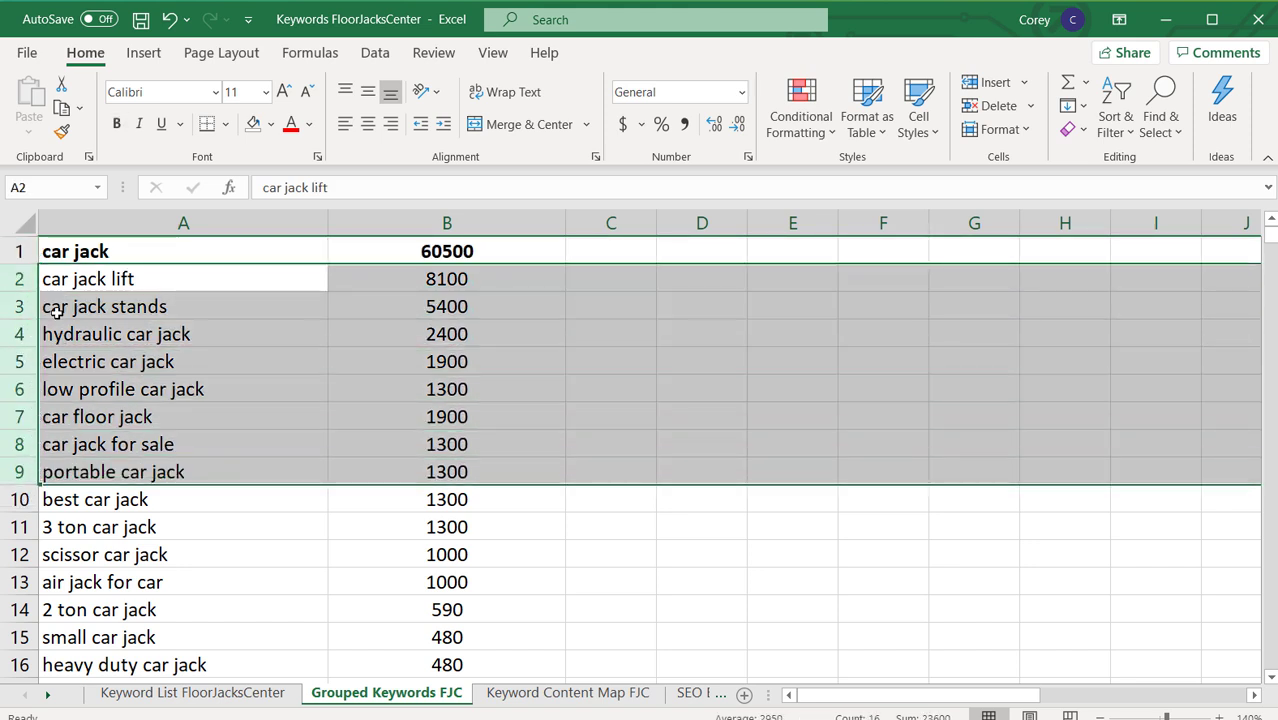
Review the pallet jack and car lift keyword groups further down the Grouped Keywords FJC sheet
left_click(15, 252)
scroll(205, 437, "down", 6)
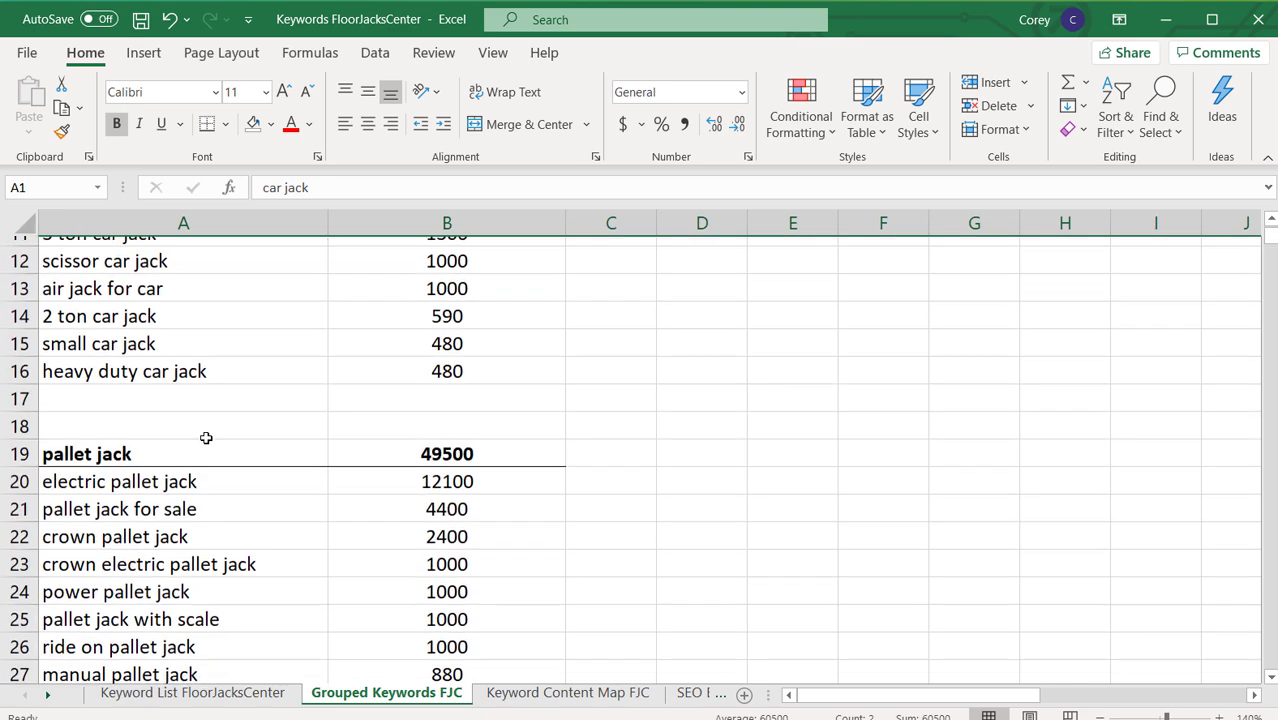
left_click(20, 251)
scroll(190, 368, "down", 6)
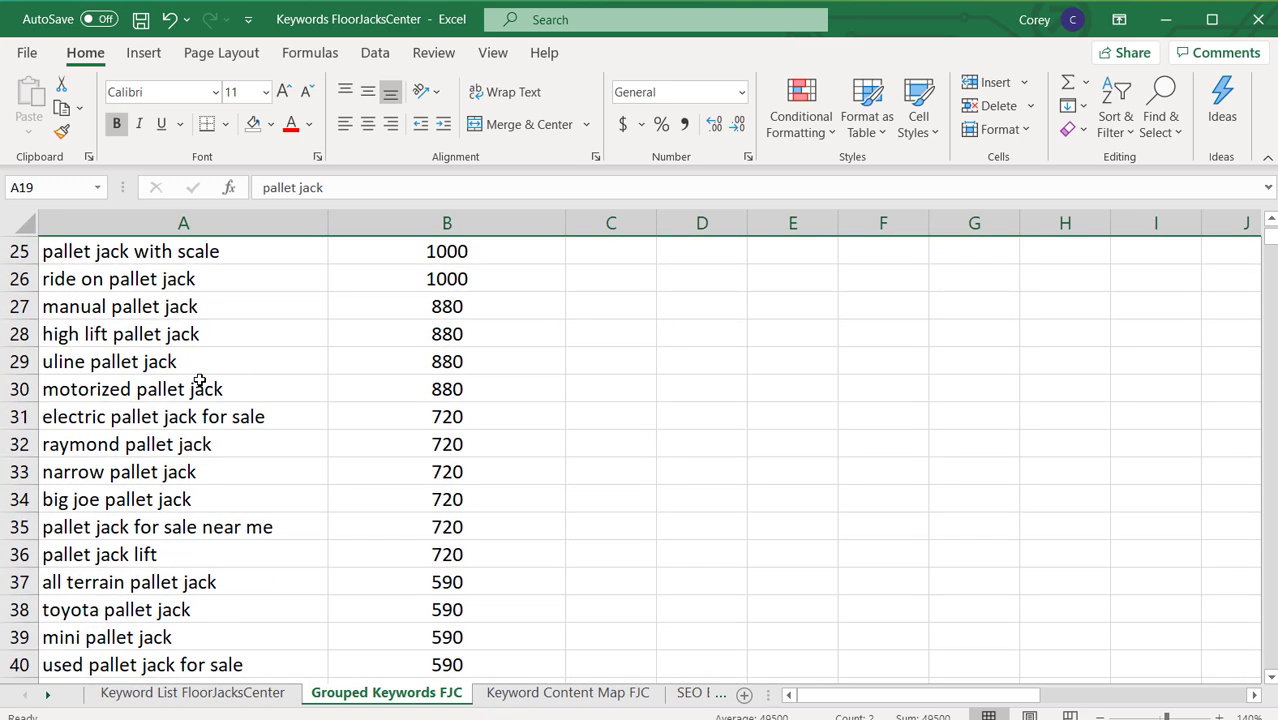
scroll(185, 366, "down", 4)
left_click(20, 306)
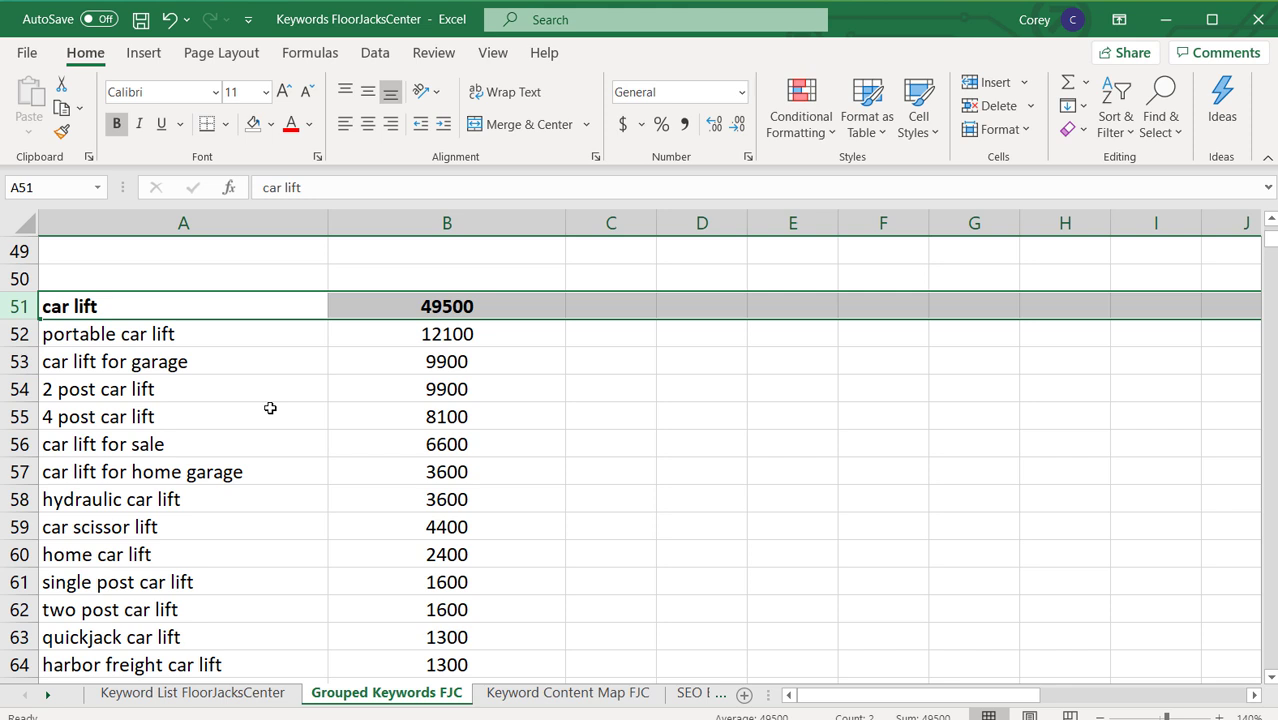
Examine the Keyword and Searches columns of the Keyword List FloorJacksCenter sheet, including the lower-volume keywords
left_click(216, 698)
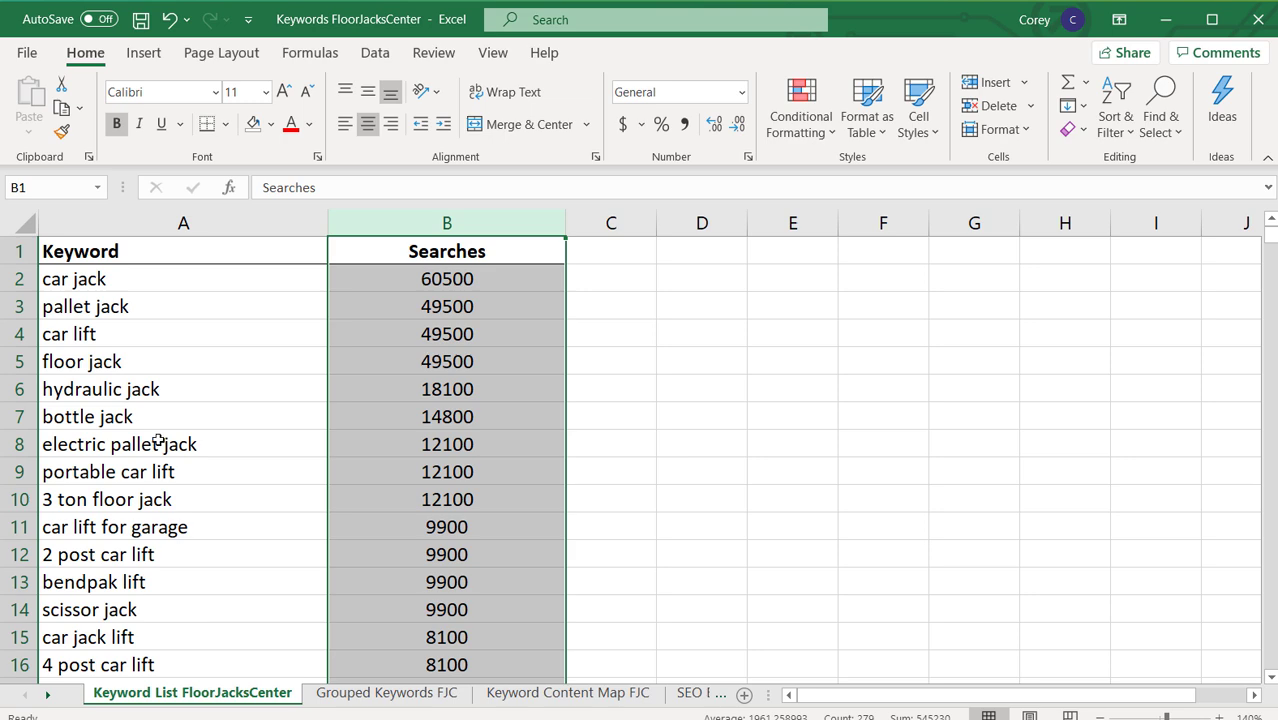
left_click(139, 227)
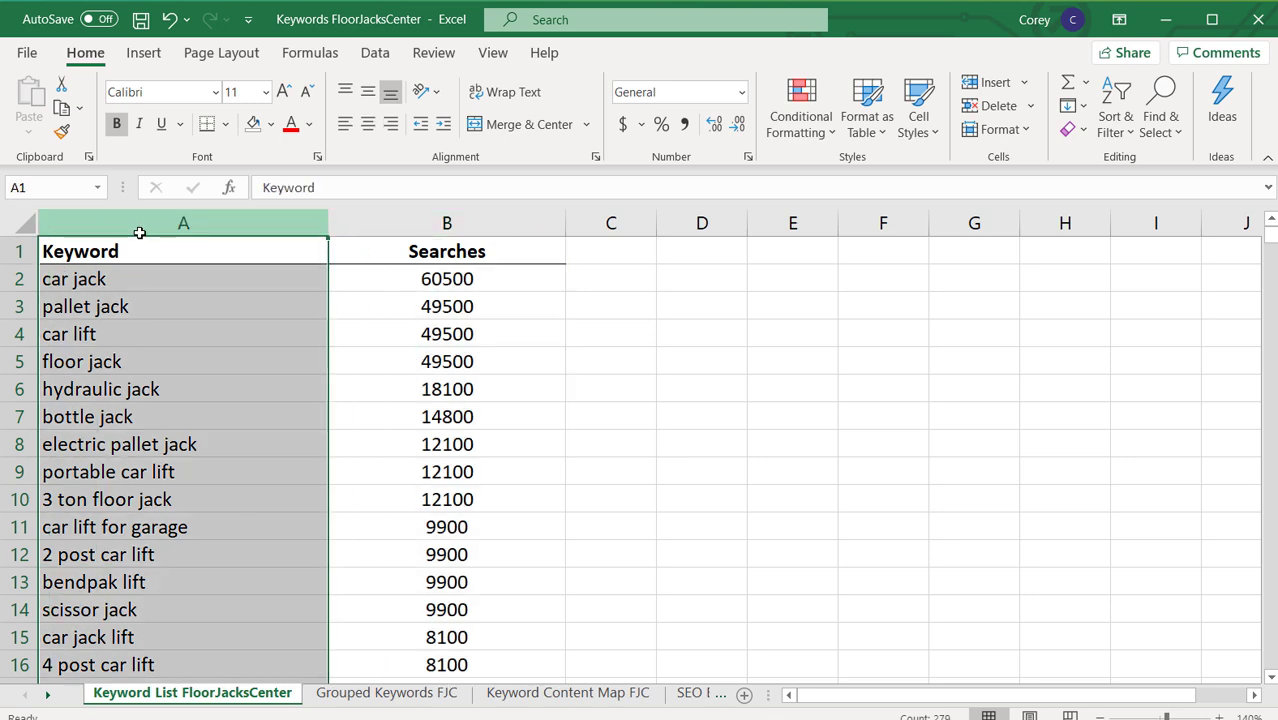
left_click(355, 218)
left_click(15, 279)
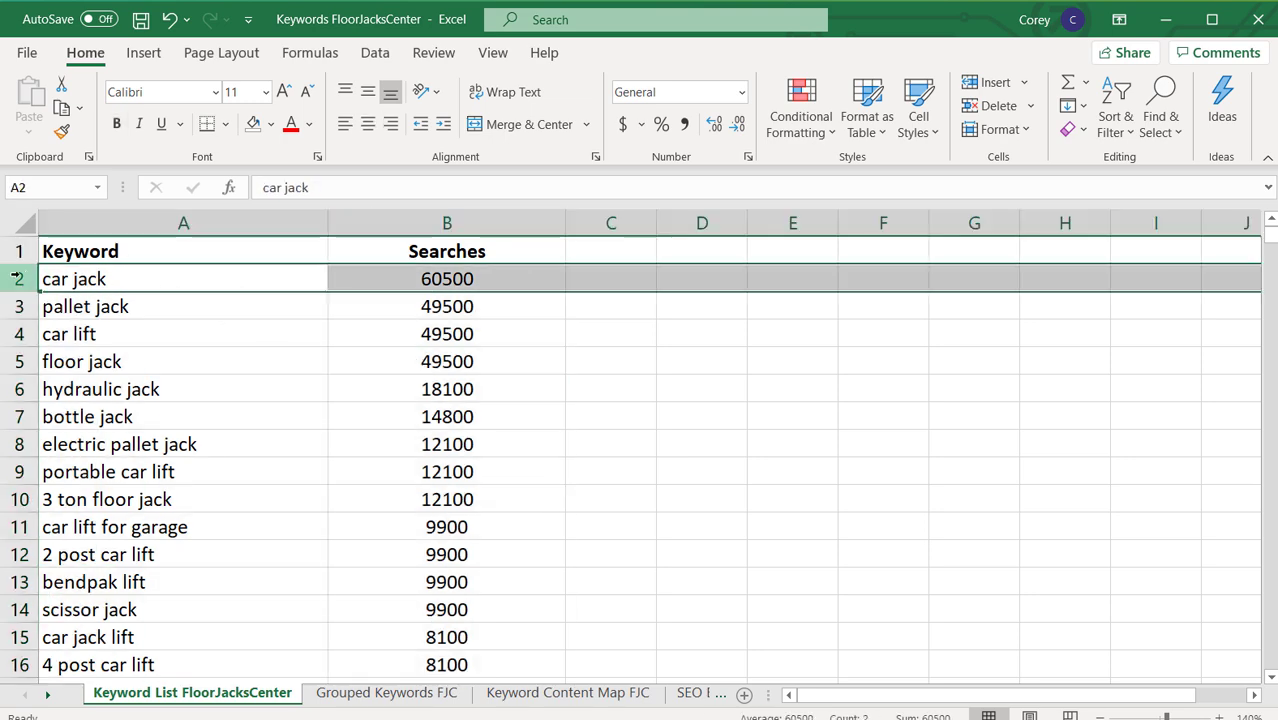
scroll(100, 335, "down", 12)
scroll(105, 352, "down", 2)
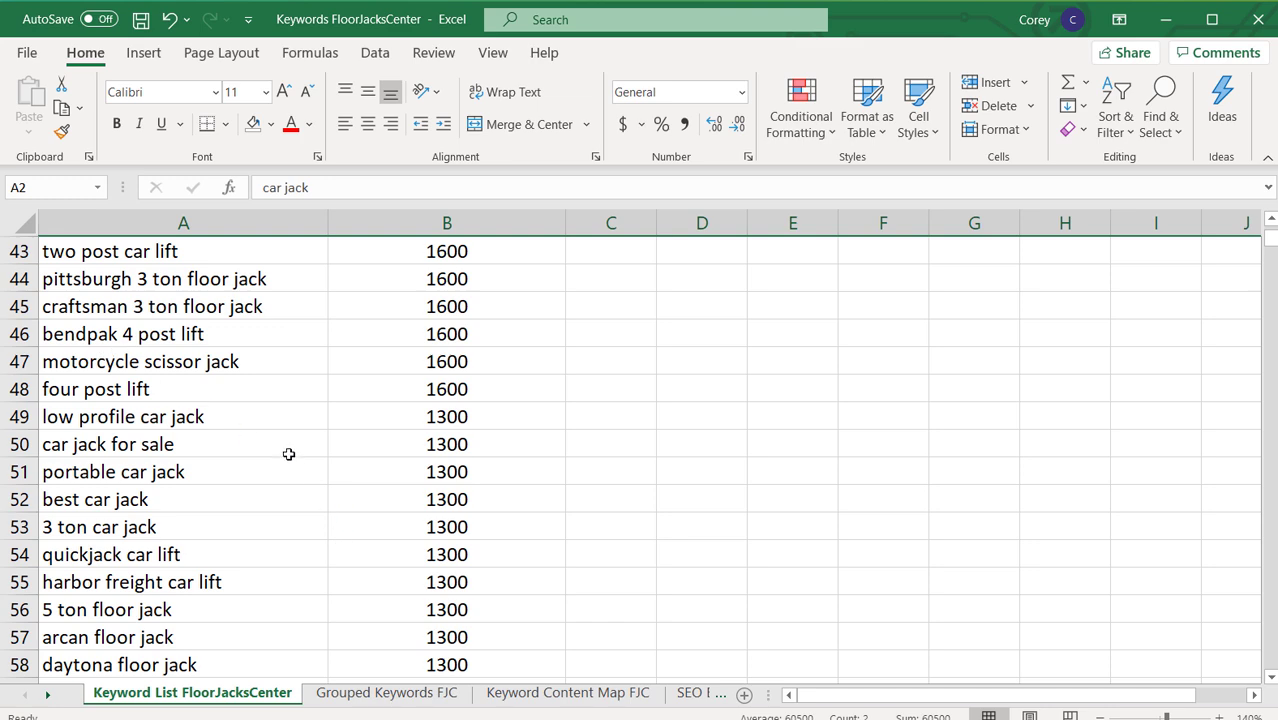
scroll(285, 452, "up", 14)
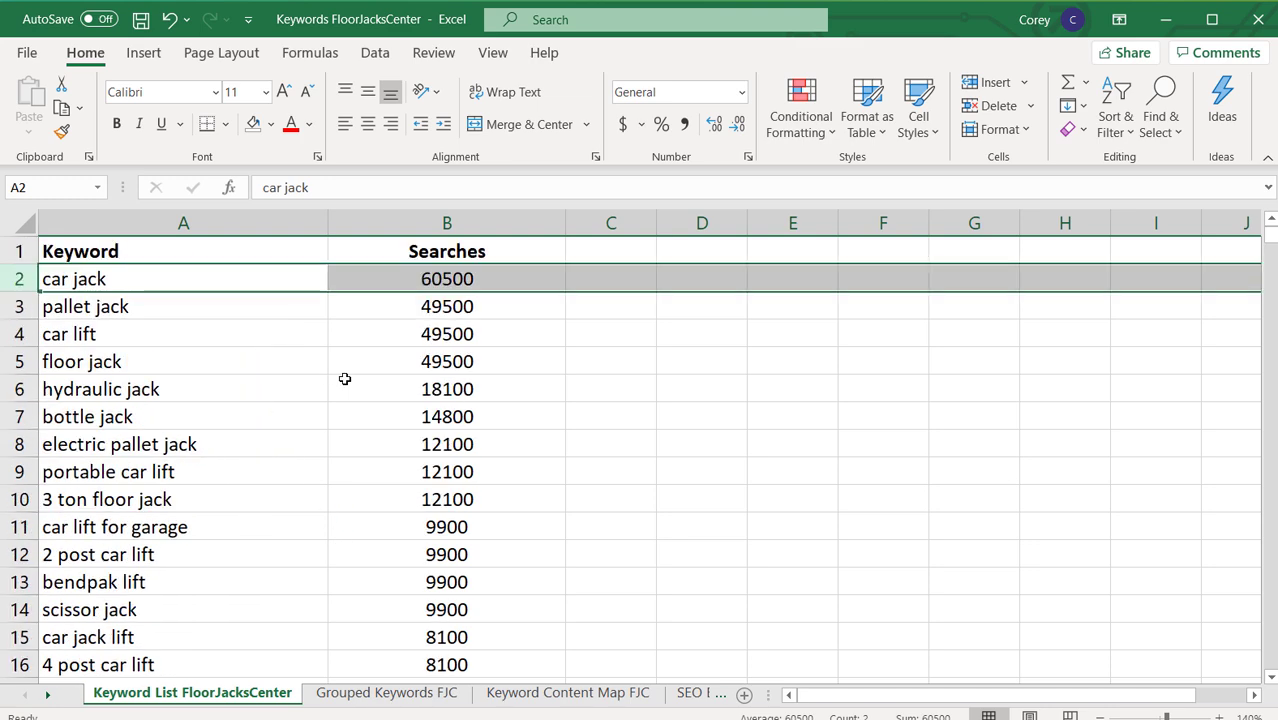
Examine the Keyword Content Map FJC sheet, checking the first keyword rows and their URL column
left_click(630, 697)
left_click(719, 450)
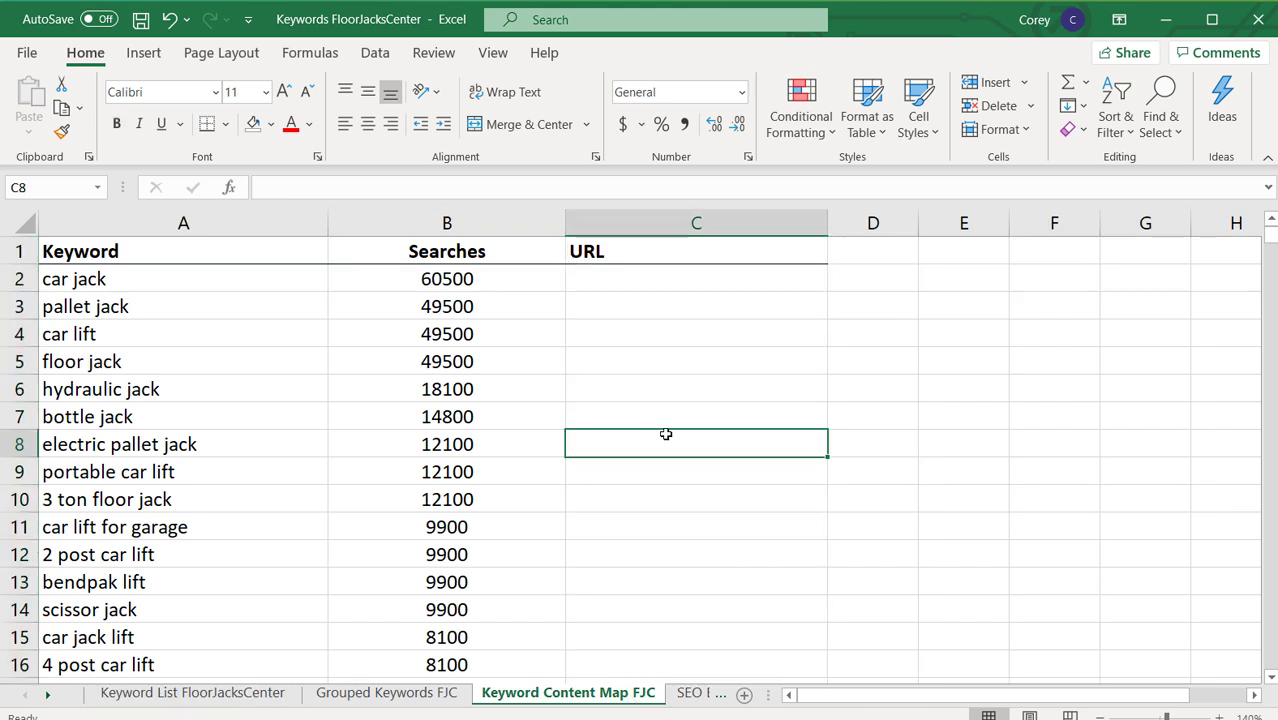
left_click(72, 288)
left_click(20, 278)
left_click(20, 306)
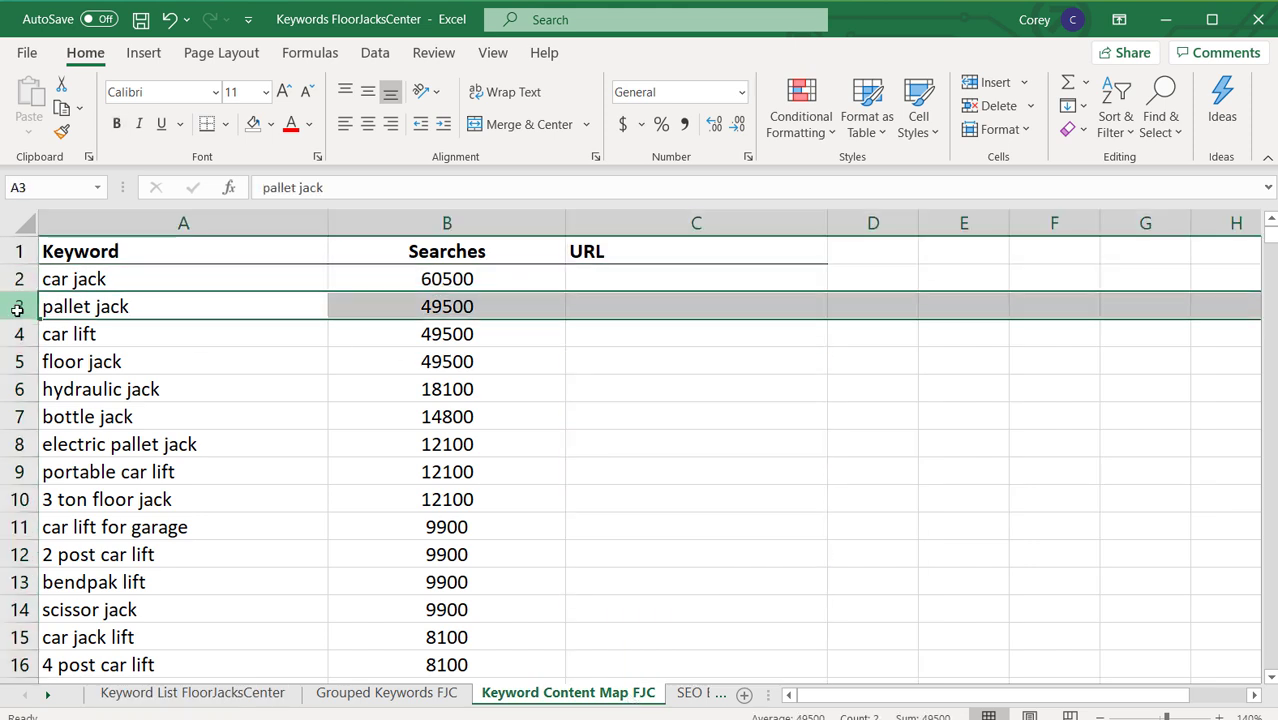
left_click(588, 274)
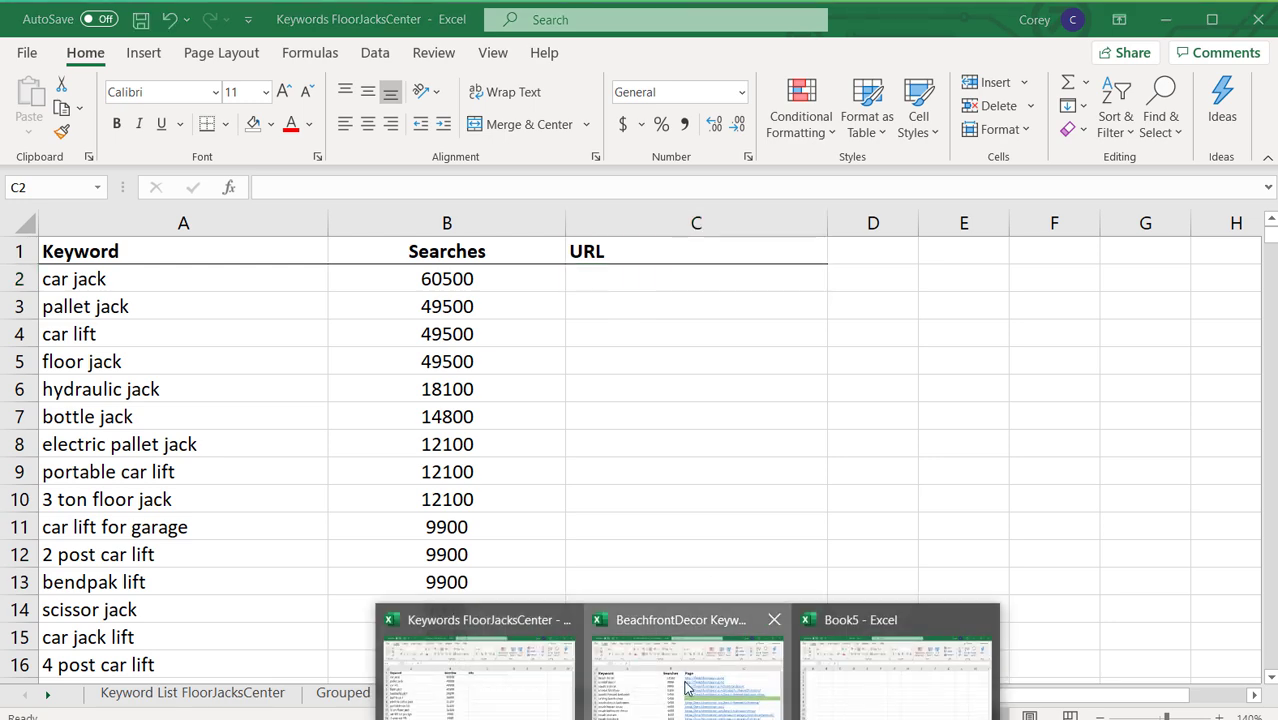
Switch to the BeachfrontDecor Keyword Research workbook and examine which keywords in its content map have a page assigned
left_click(690, 665)
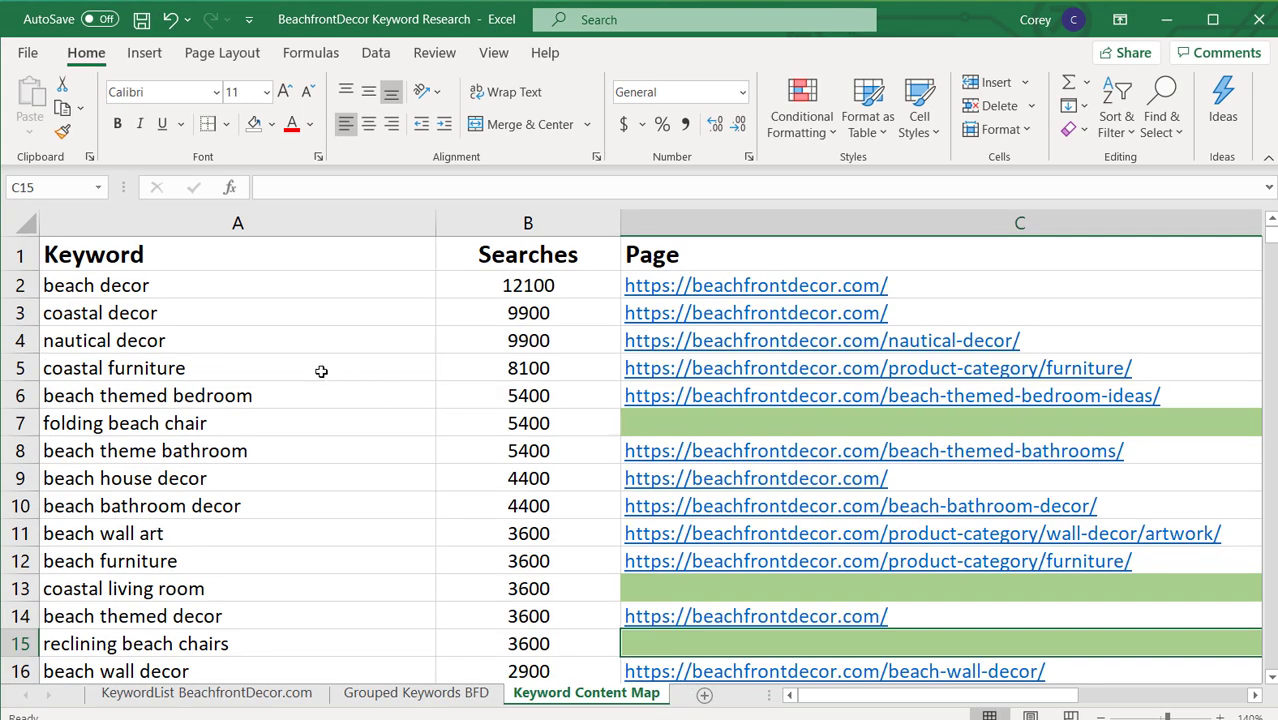
left_click(20, 285)
left_click(8, 316)
left_click(10, 340)
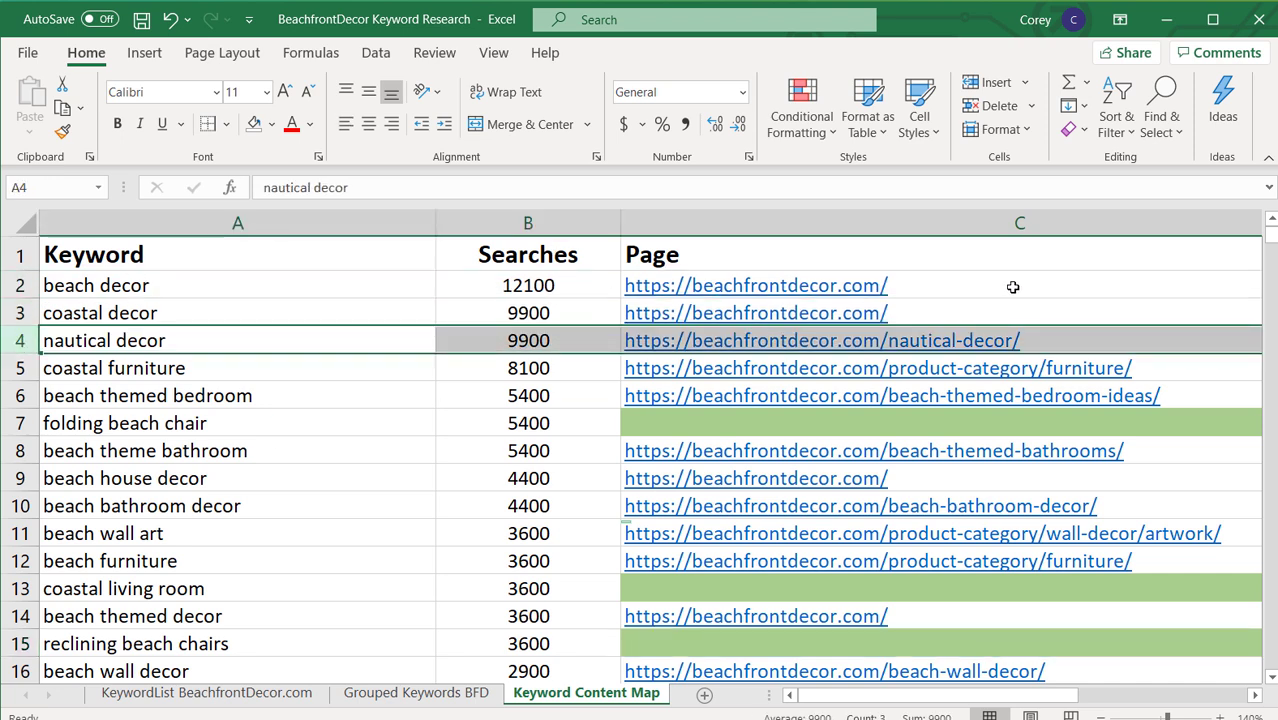
left_click(680, 428)
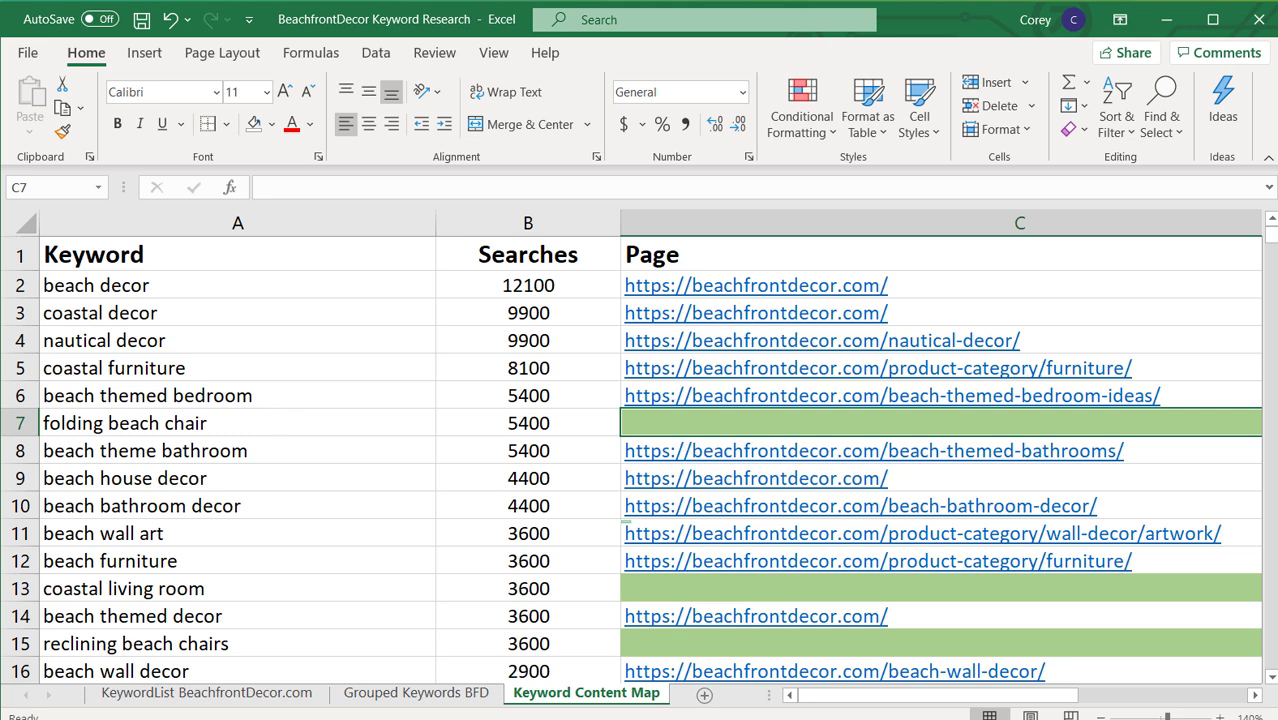
Switch to the browser and create a blank Google Sheets spreadsheet in the Test folder of Google Drive
mouse_move(687, 718)
left_click(884, 716)
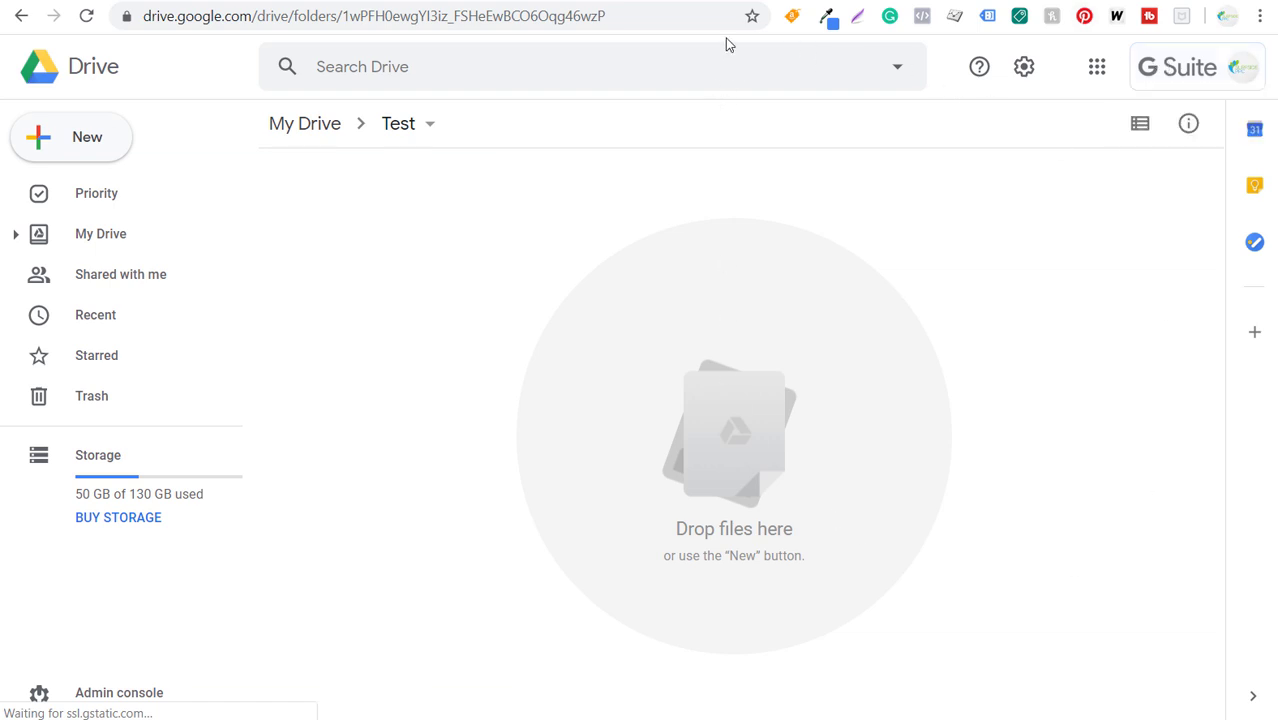
left_click(58, 143)
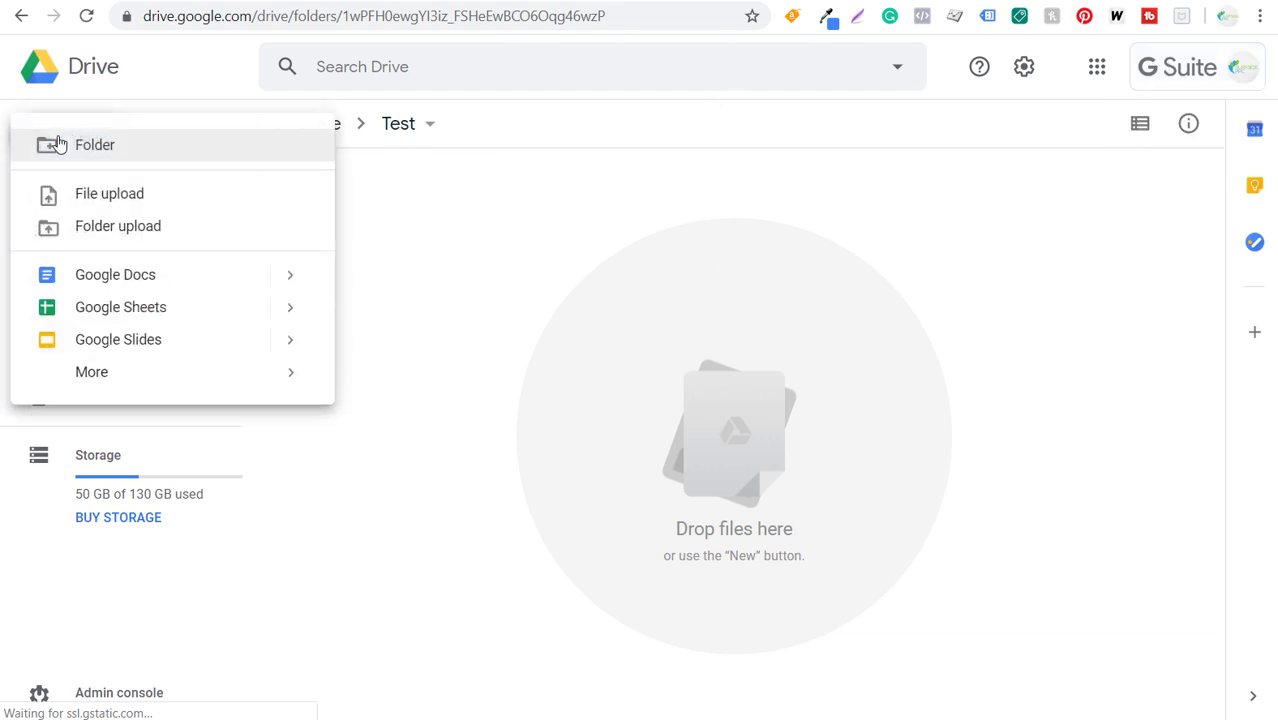
left_click(121, 309)
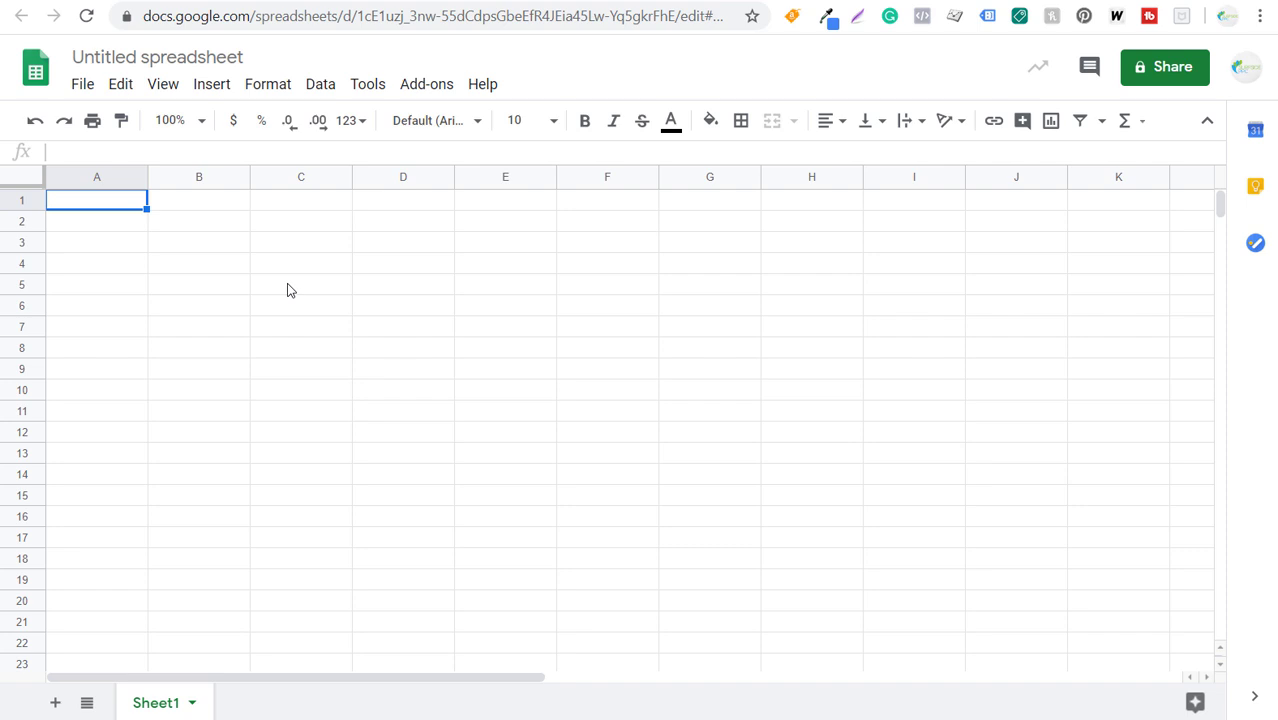
Switch to Google Ads, open Keyword Planner and start discovering new keywords
left_click(180, 2)
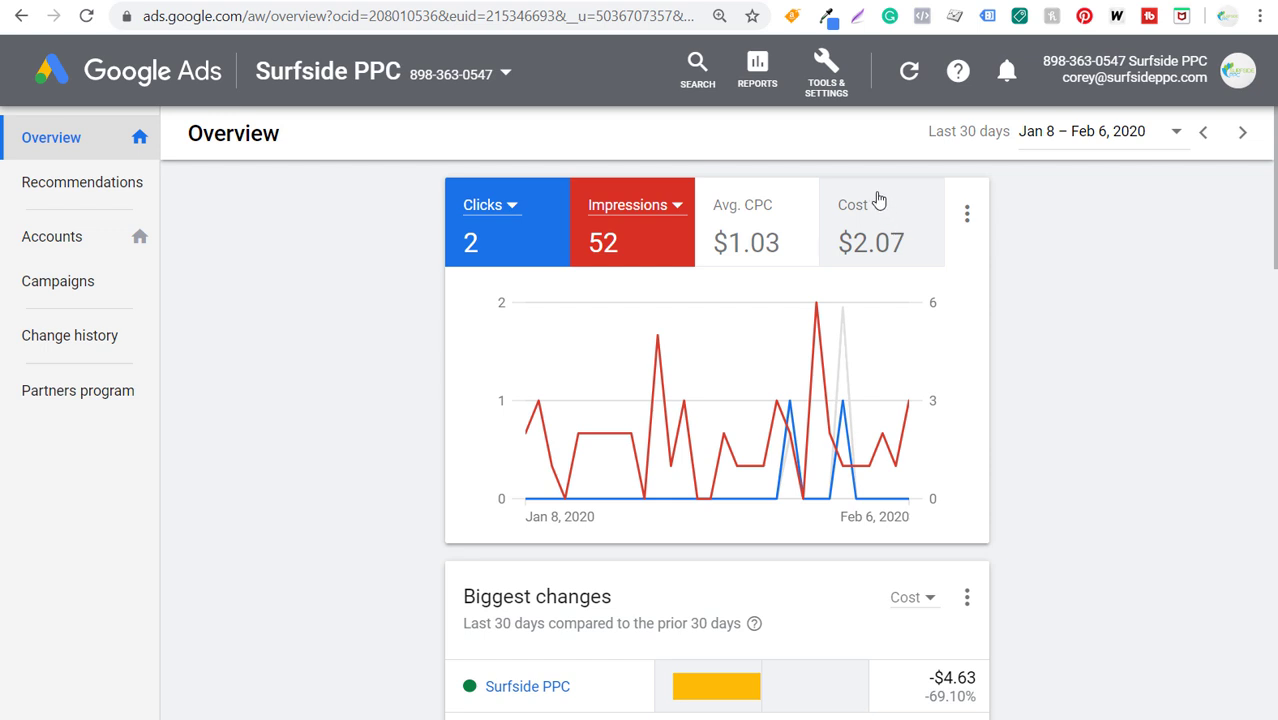
left_click(826, 72)
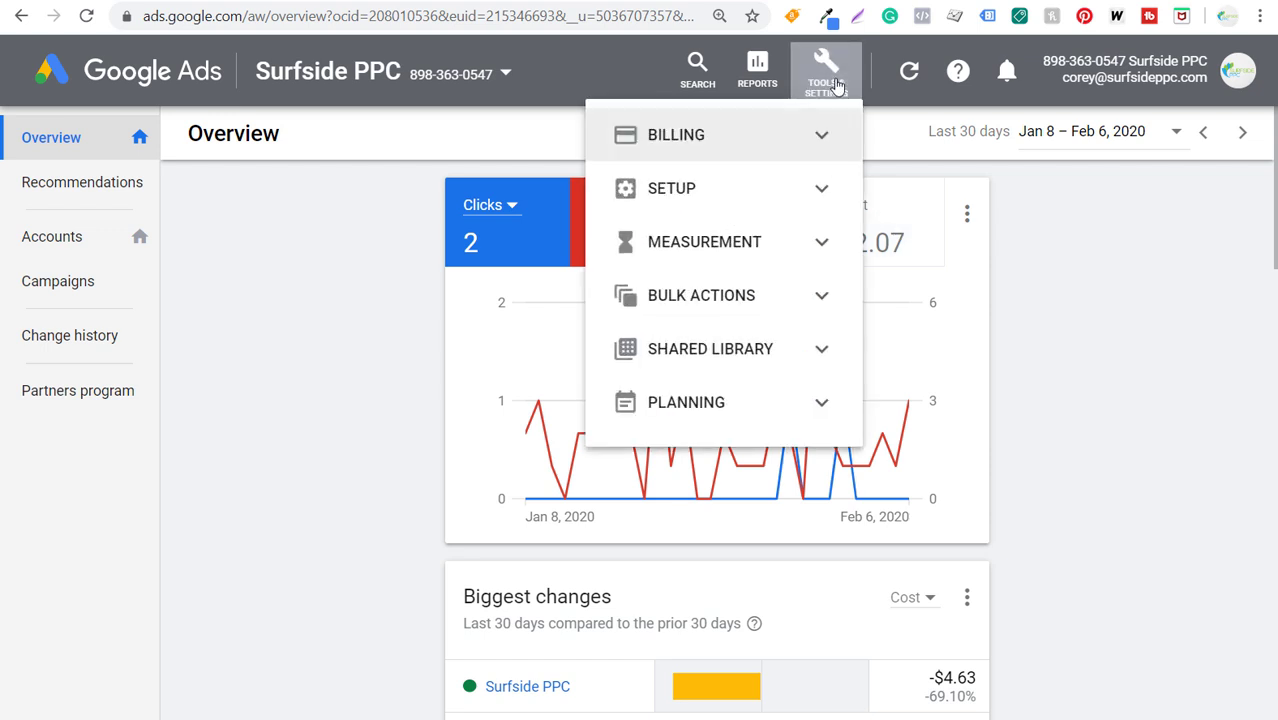
left_click(818, 401)
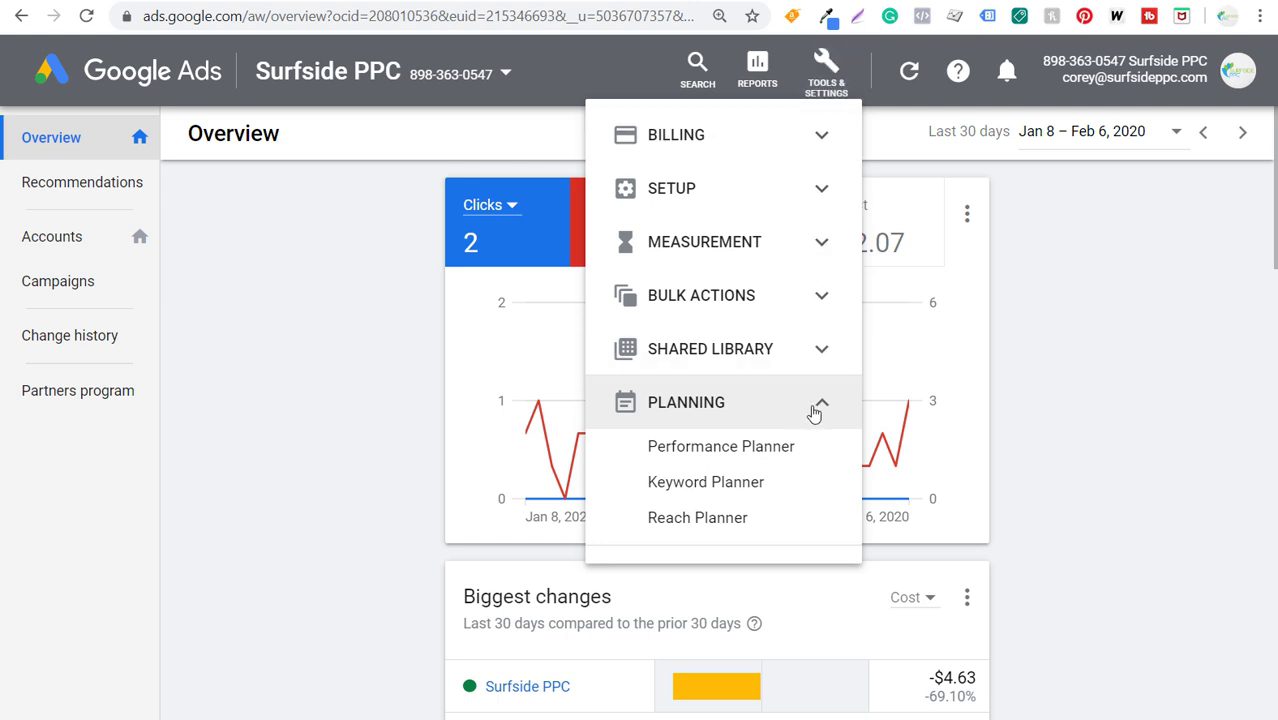
left_click(726, 502)
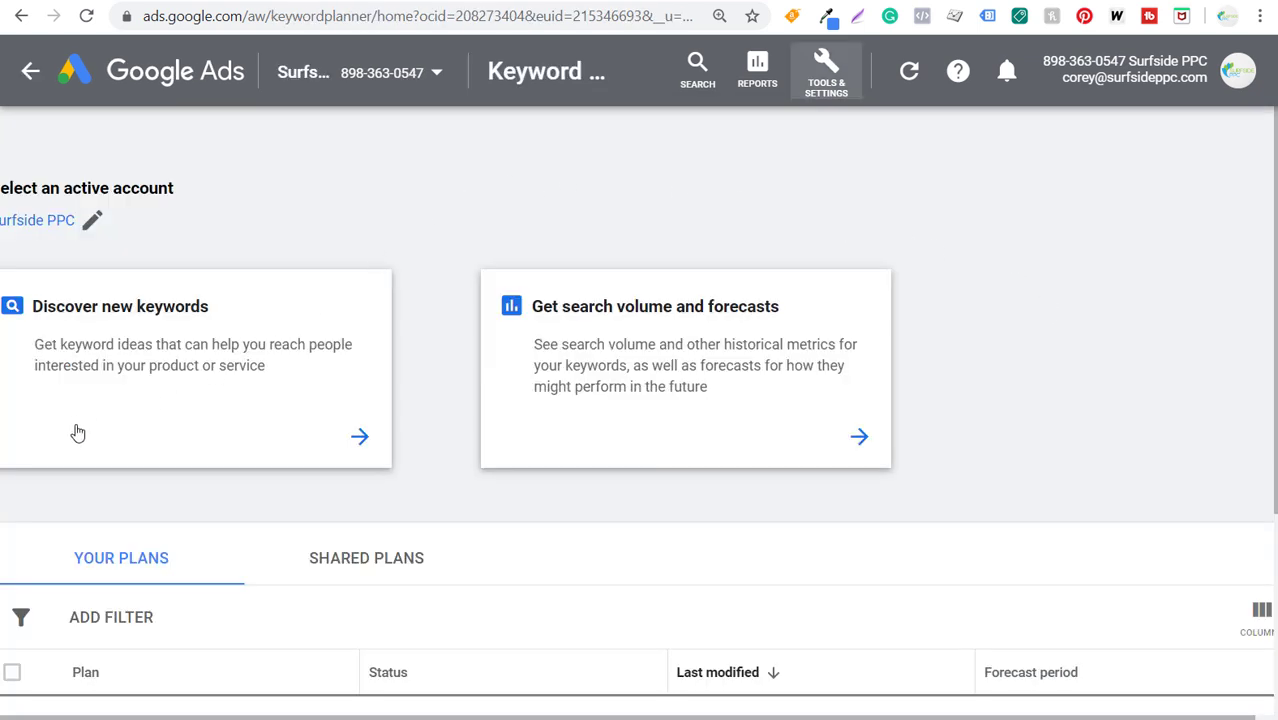
left_click(138, 382)
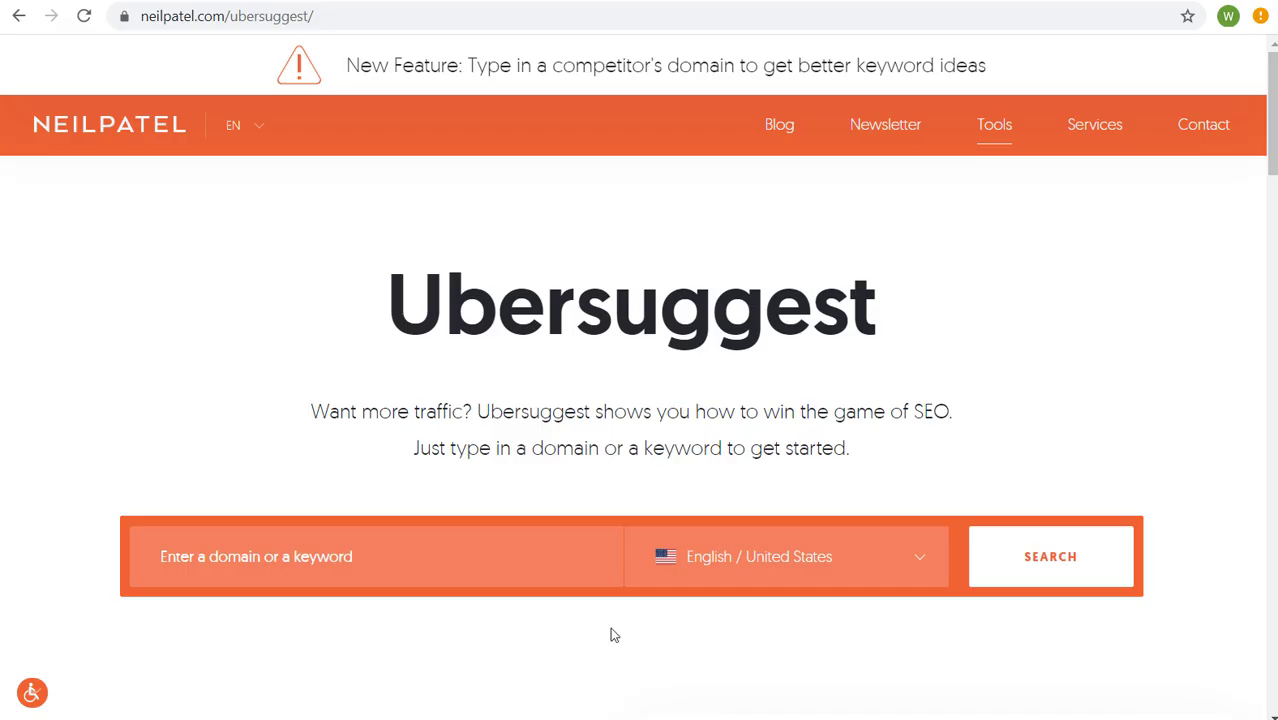
left_click(242, 563)
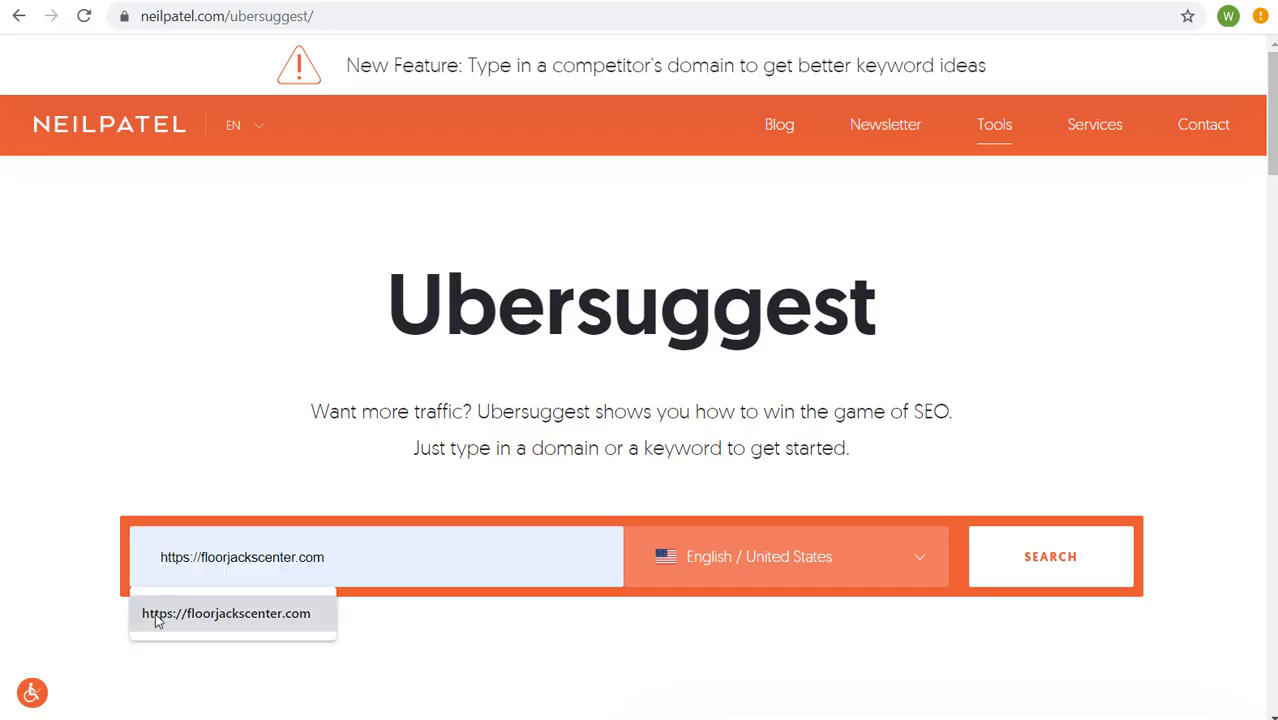
left_click(252, 619)
left_click(1047, 532)
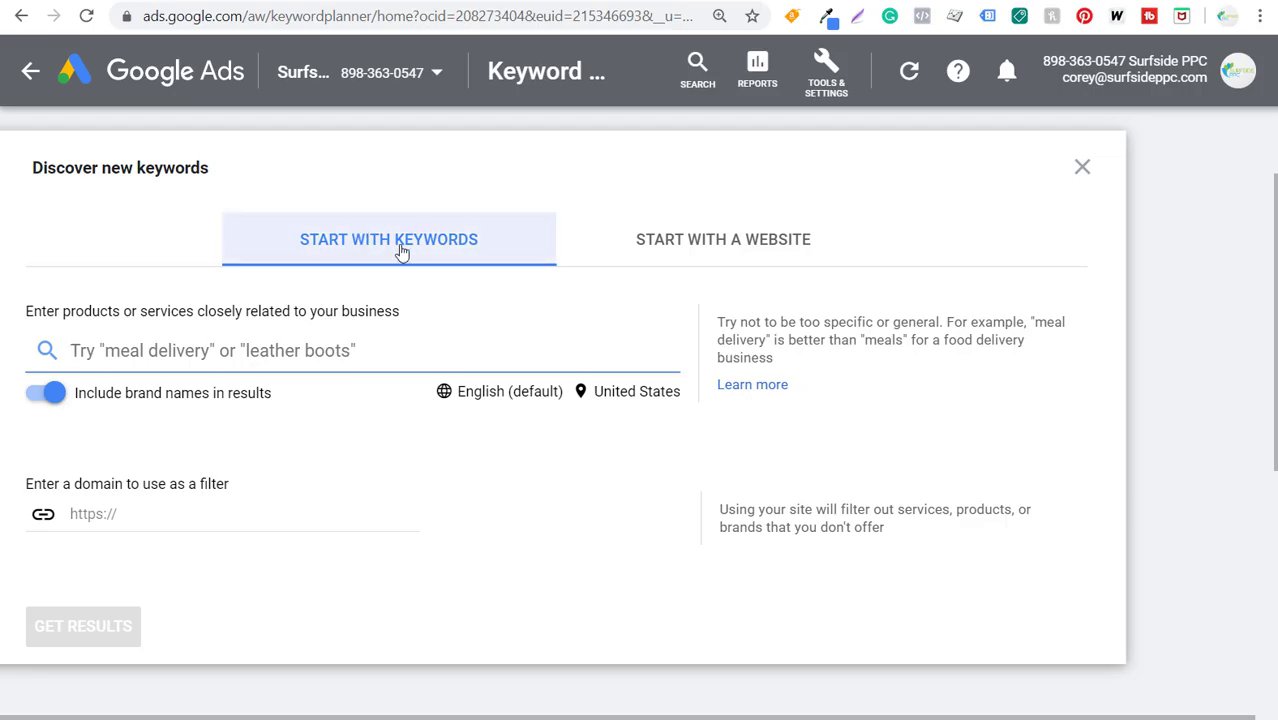
left_click(648, 252)
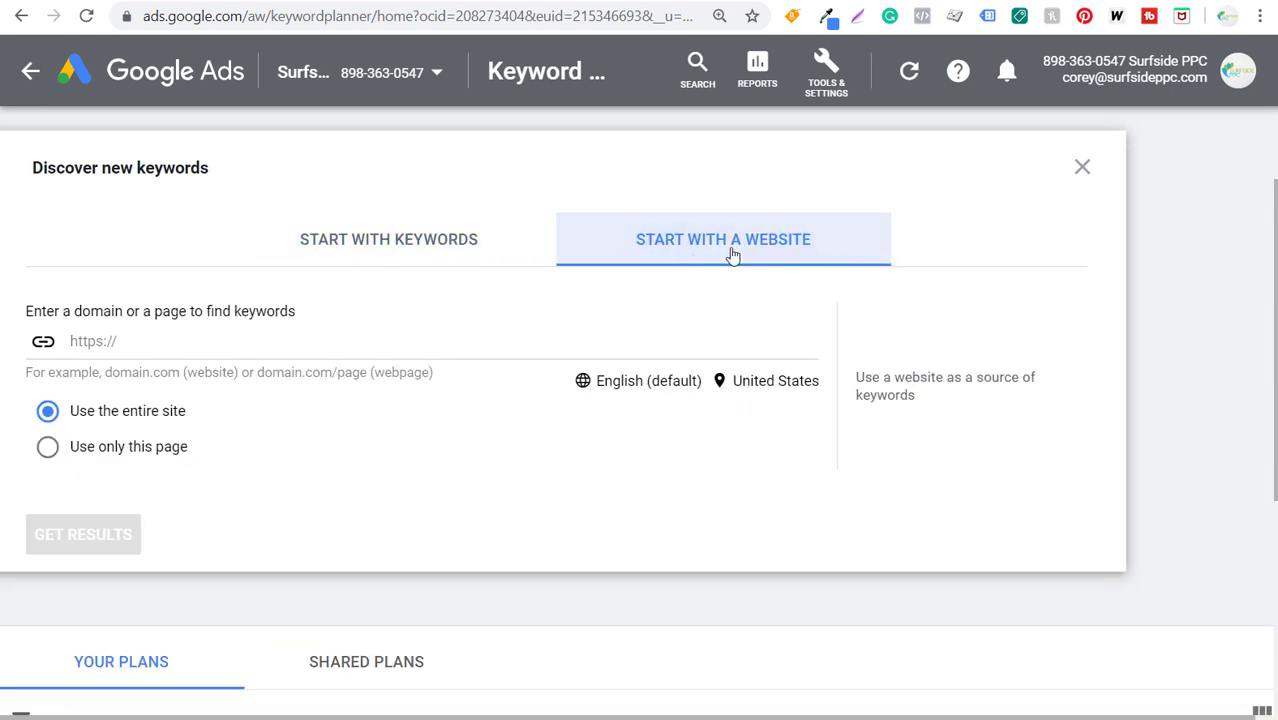
left_click(188, 336)
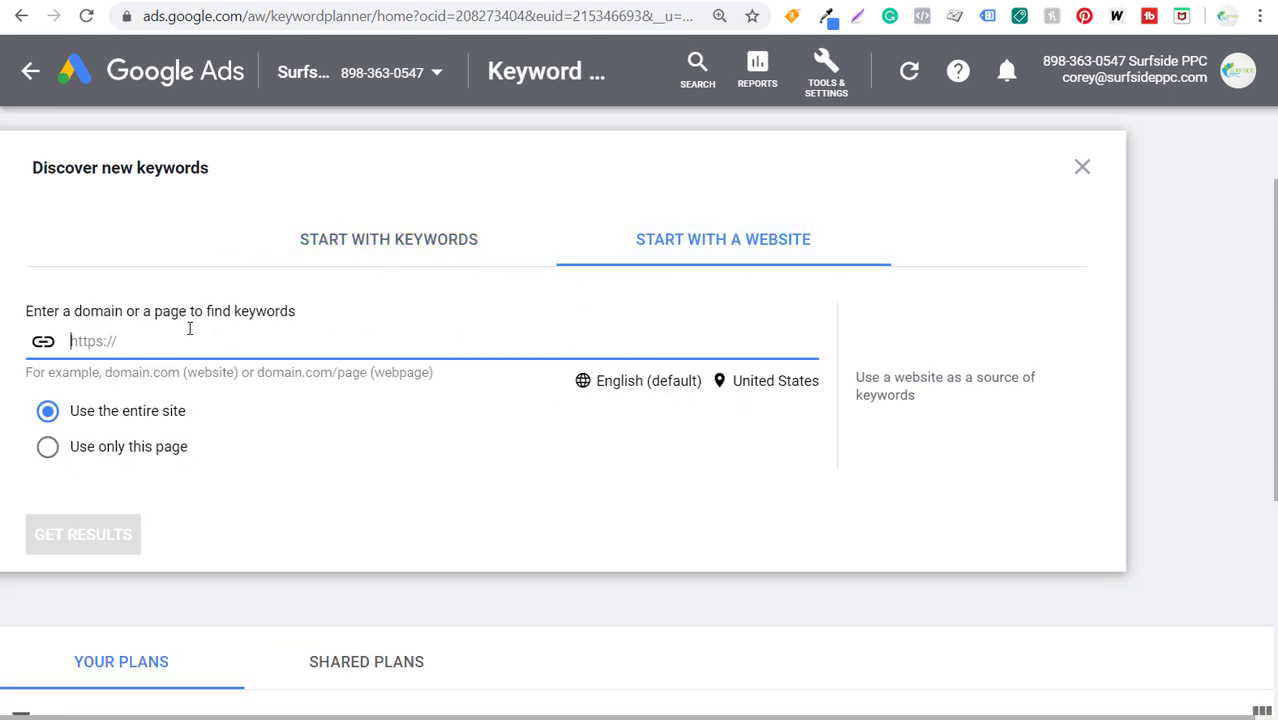
type("https://floorjackscenter.com")
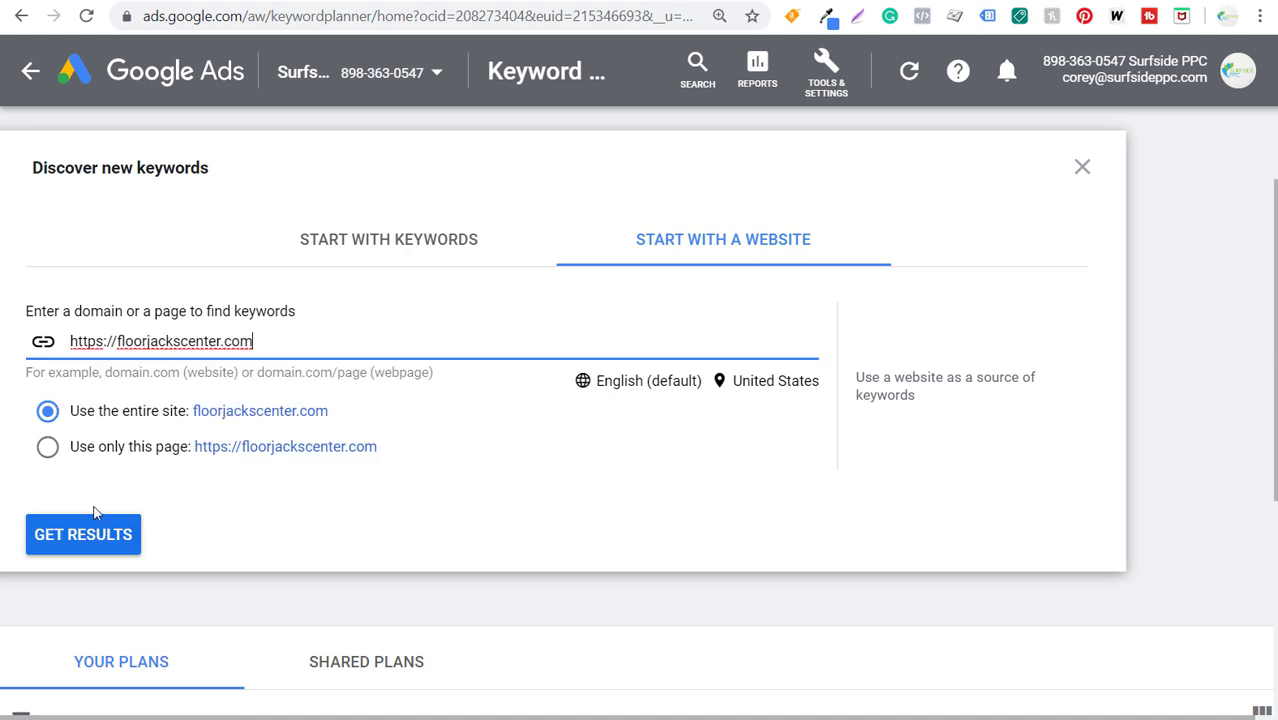
left_click(86, 538)
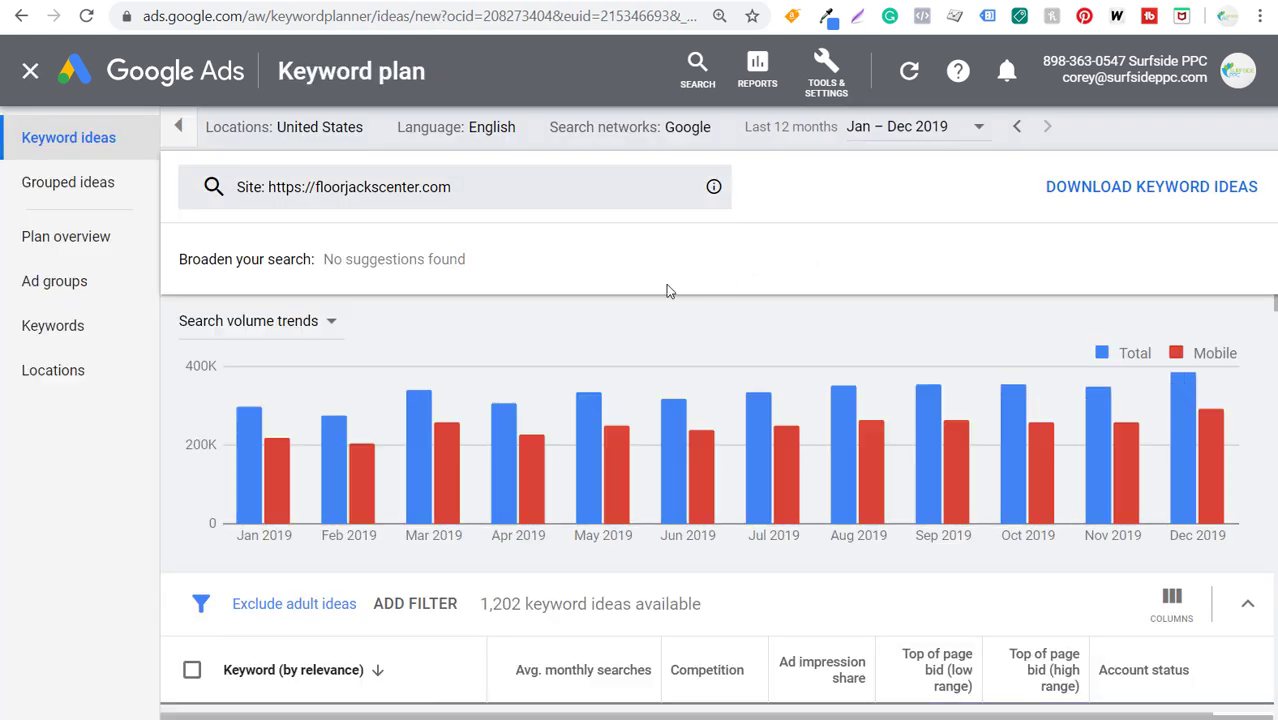
scroll(594, 464, "down", 2)
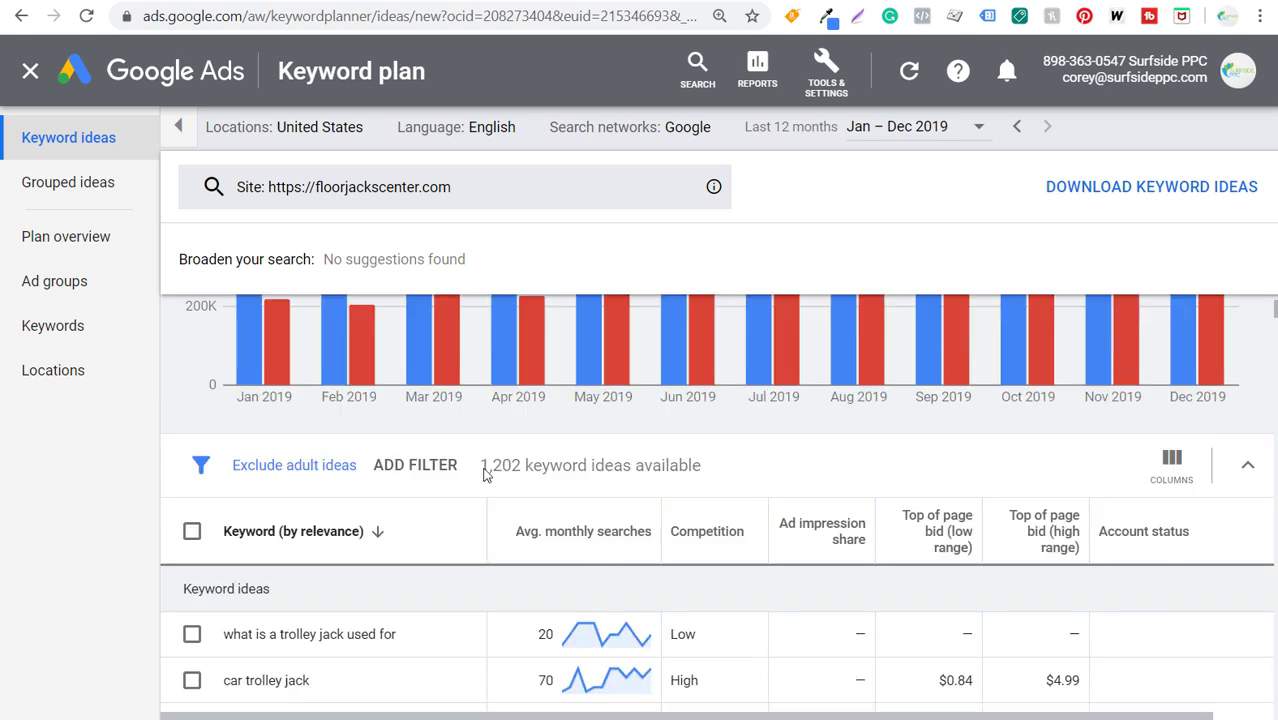
scroll(588, 477, "down", 2)
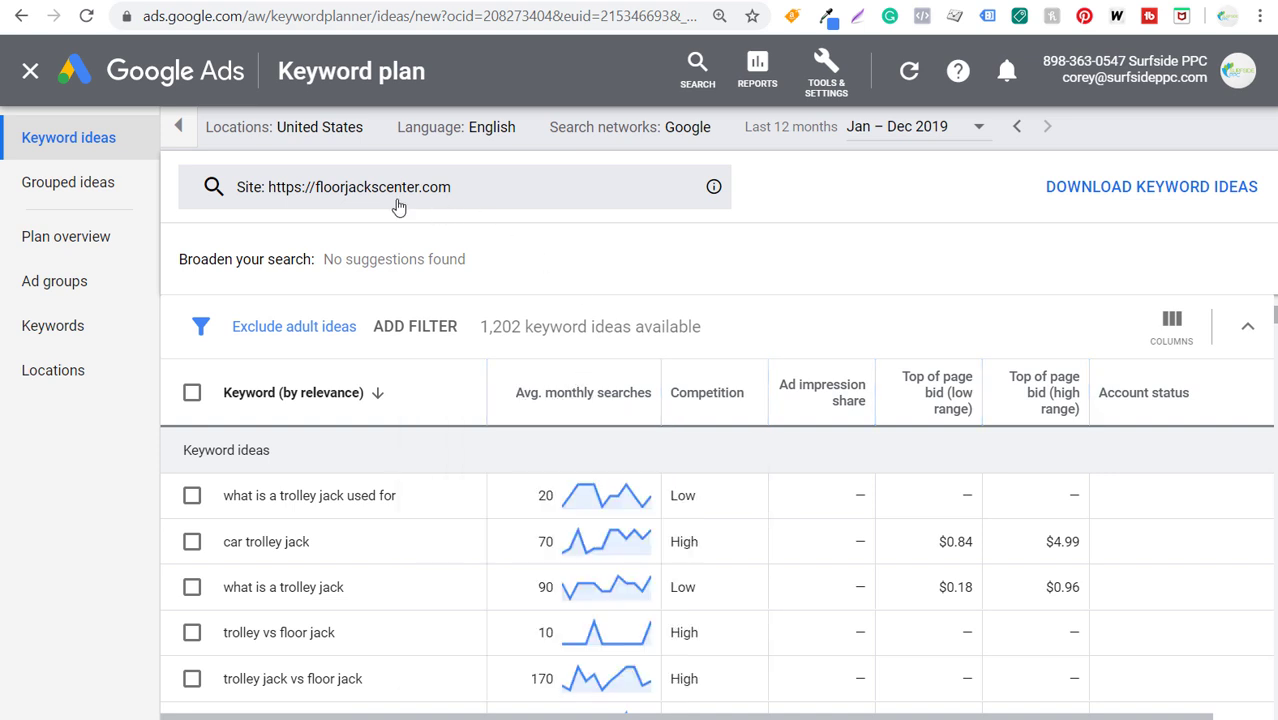
Download the Keyword Planner ideas for the site and export its organic keywords from Ubersuggest as CSV
left_click(1108, 190)
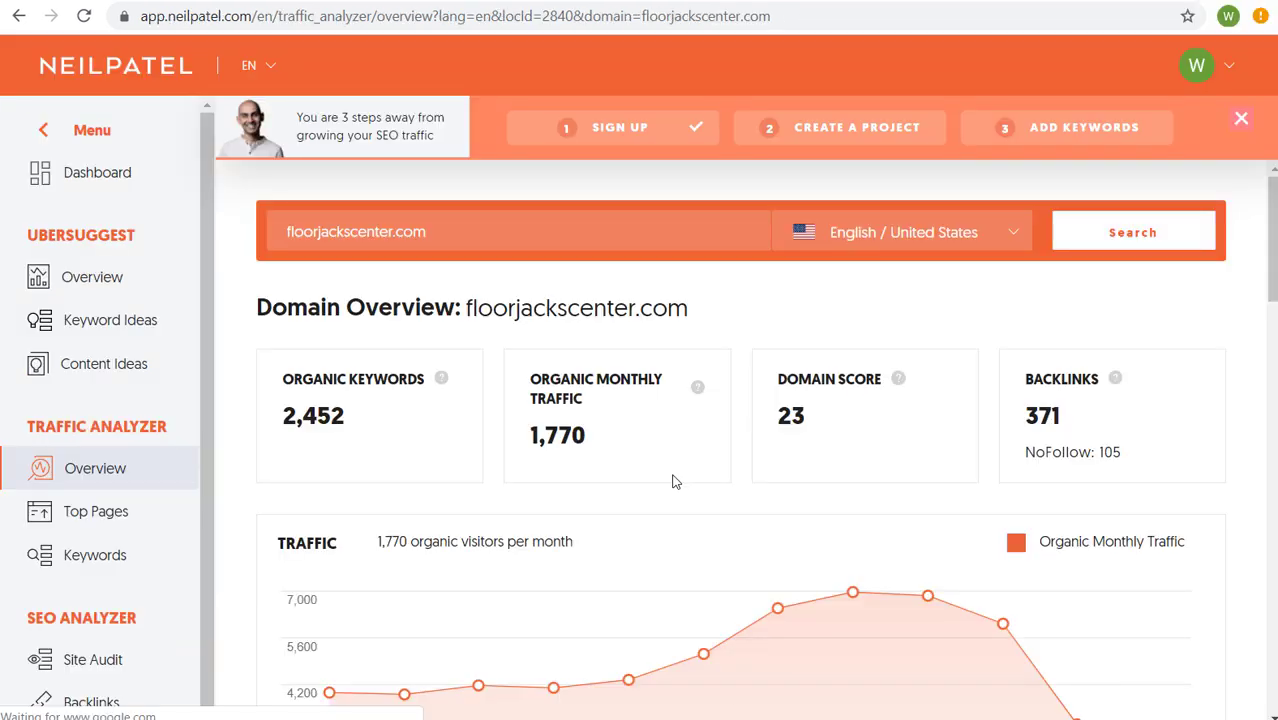
left_click_drag(275, 309, 494, 310)
left_click(553, 306)
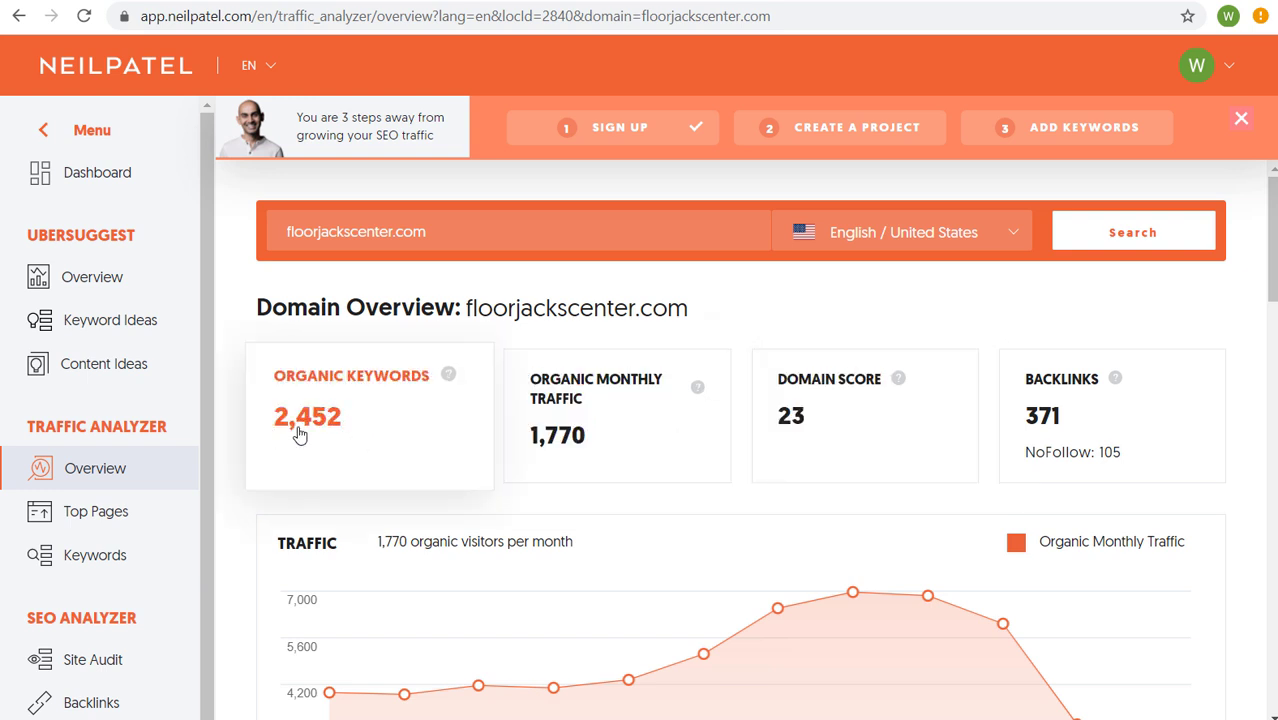
left_click(412, 434)
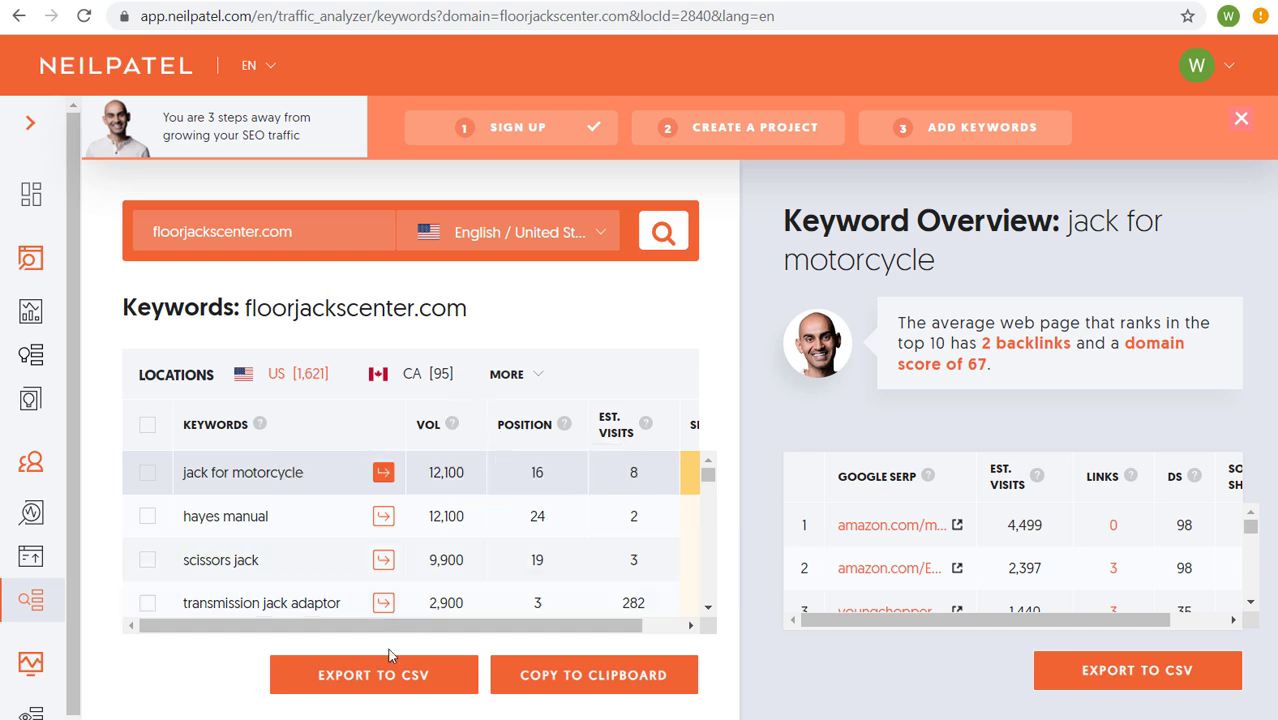
left_click(373, 678)
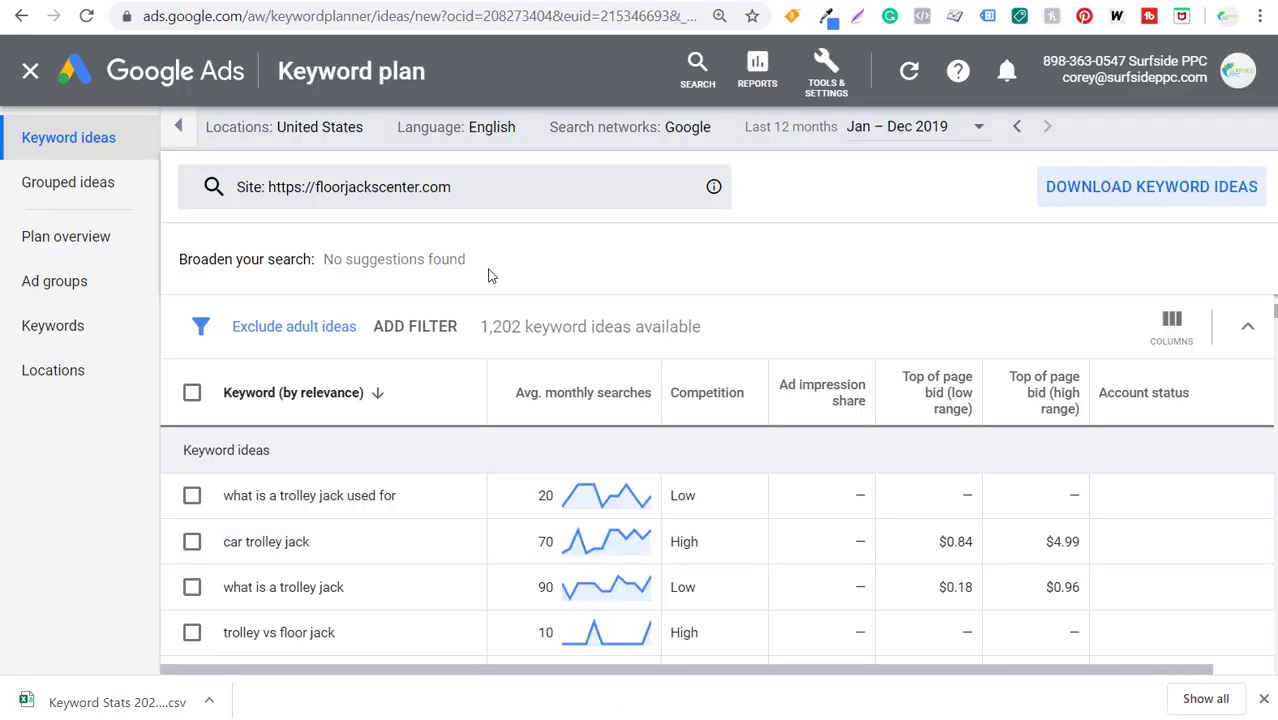
Change the Keyword Planner search to start with keywords and clear the domain filter
left_click(452, 195)
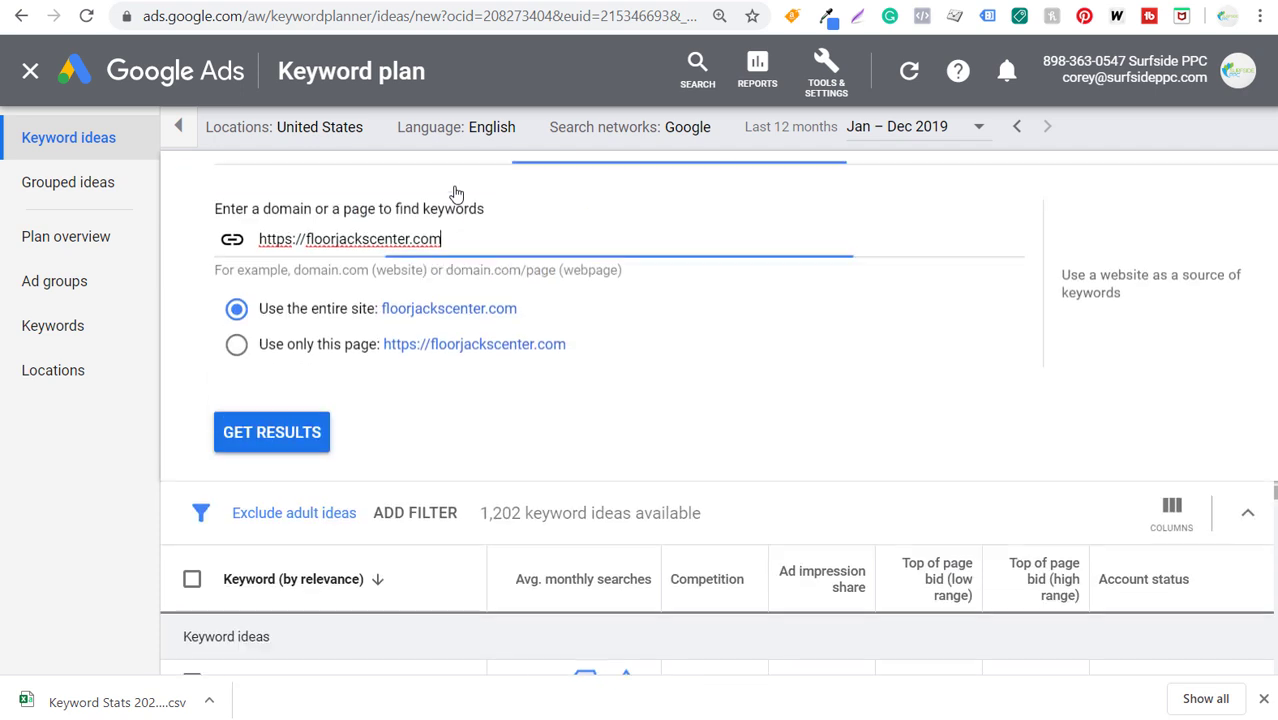
left_click(591, 189)
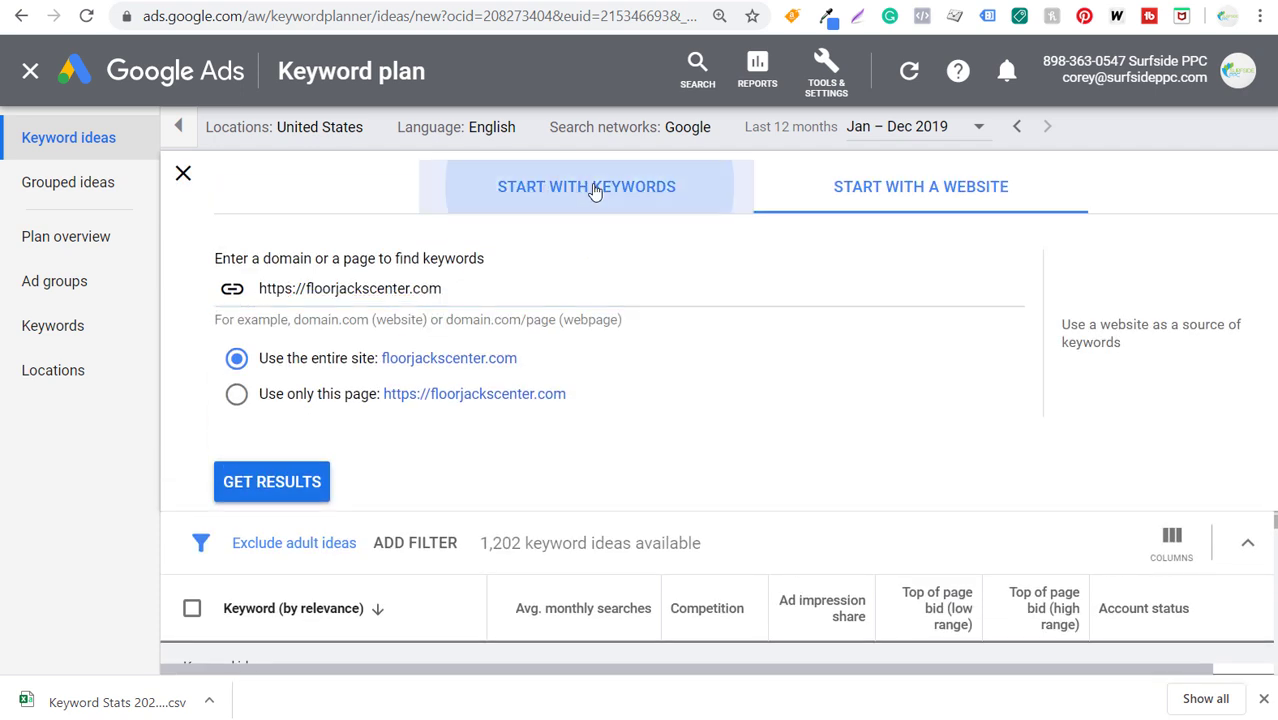
left_click_drag(494, 478, 230, 462)
key("BackSpace")
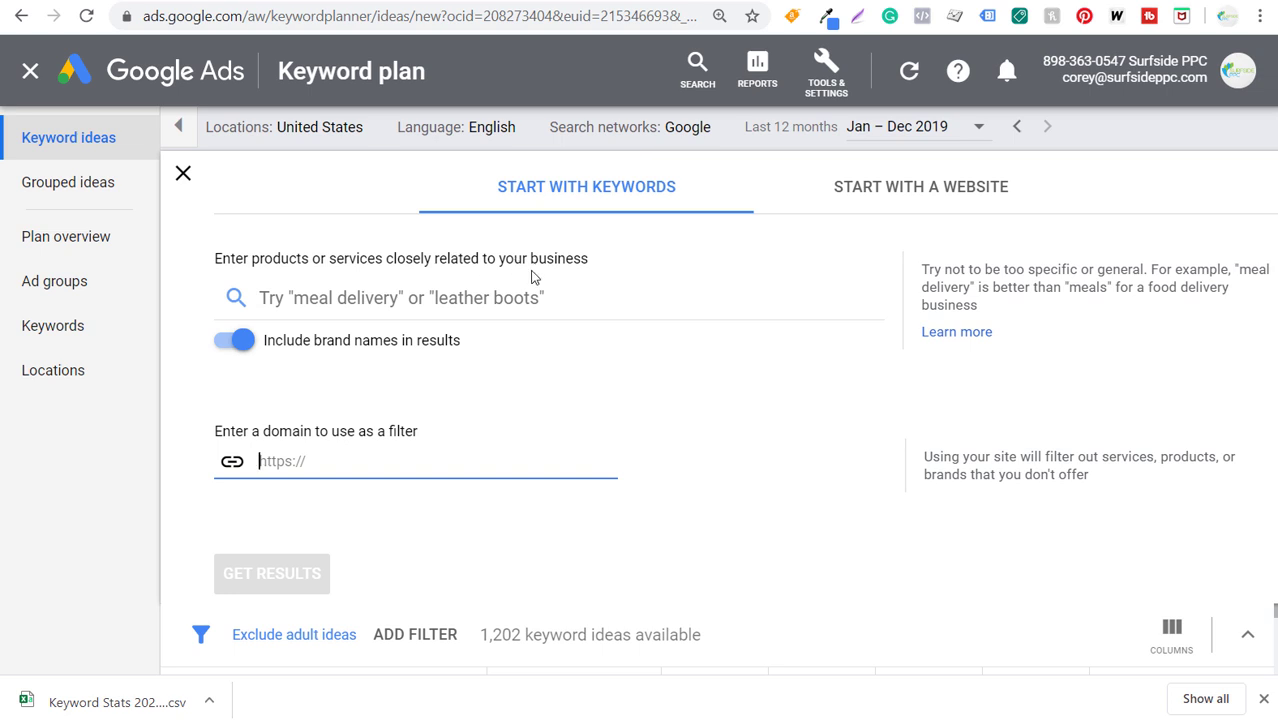
Generate keyword ideas for floor jacks, car jacks, pallet jacks, car lifts, hydraulic jacks and bottle jacks
left_click(465, 298)
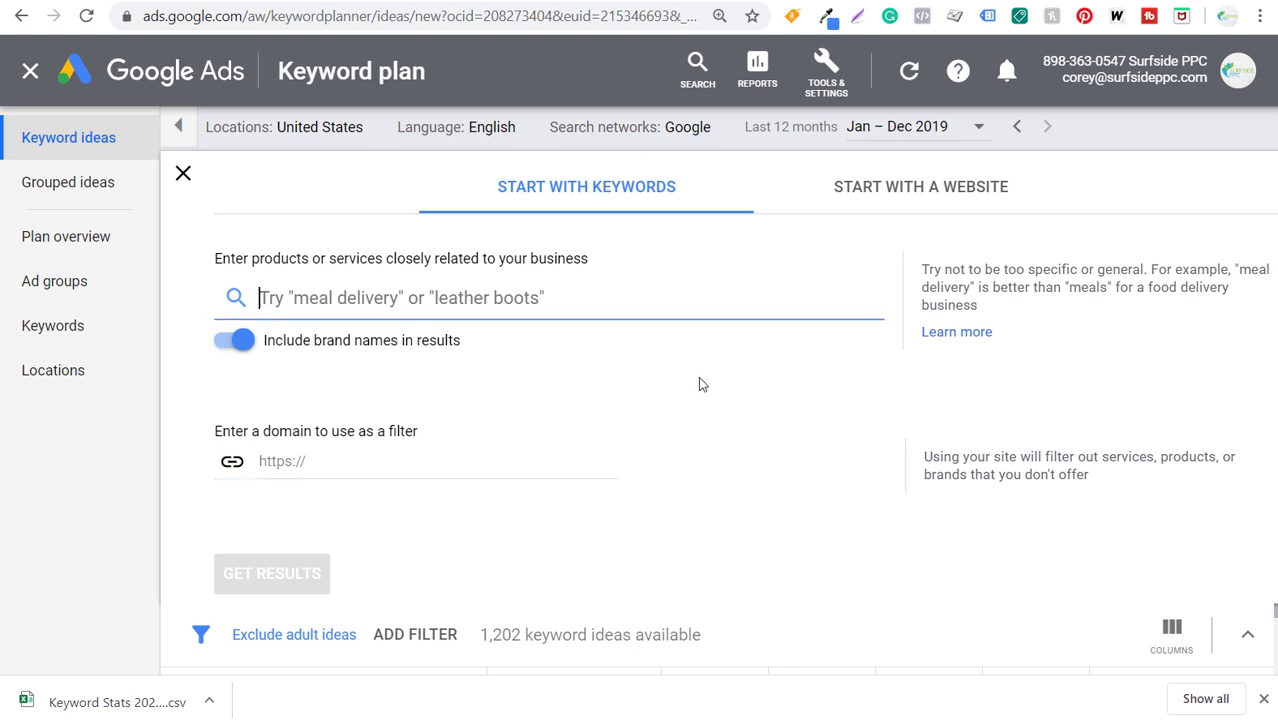
type("f")
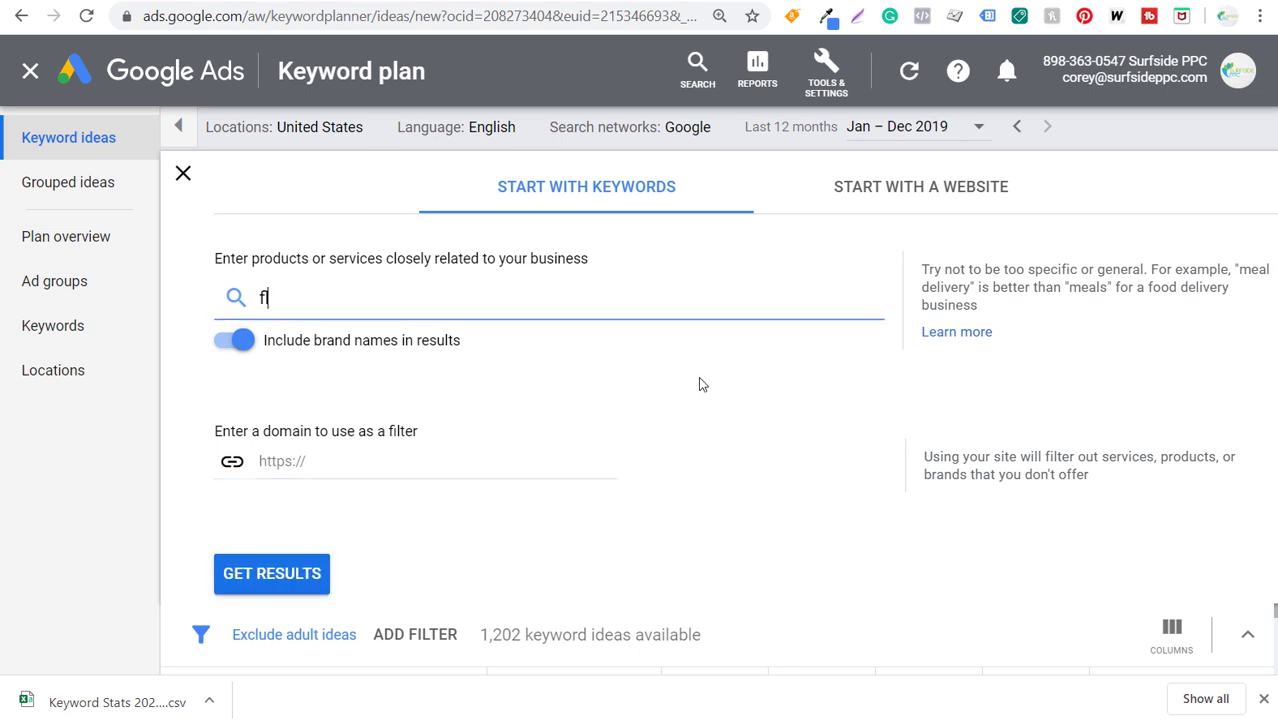
type("loor jacks, car jacks, pallet jack")
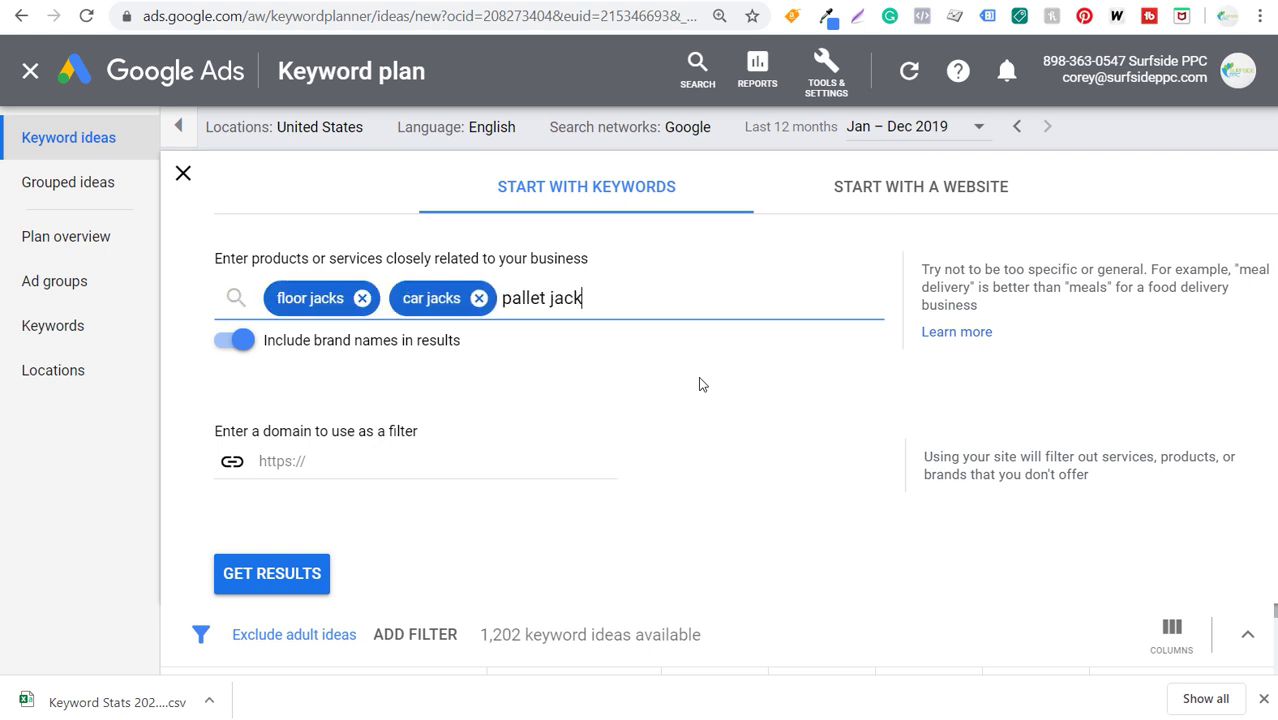
type("s, car lifts")
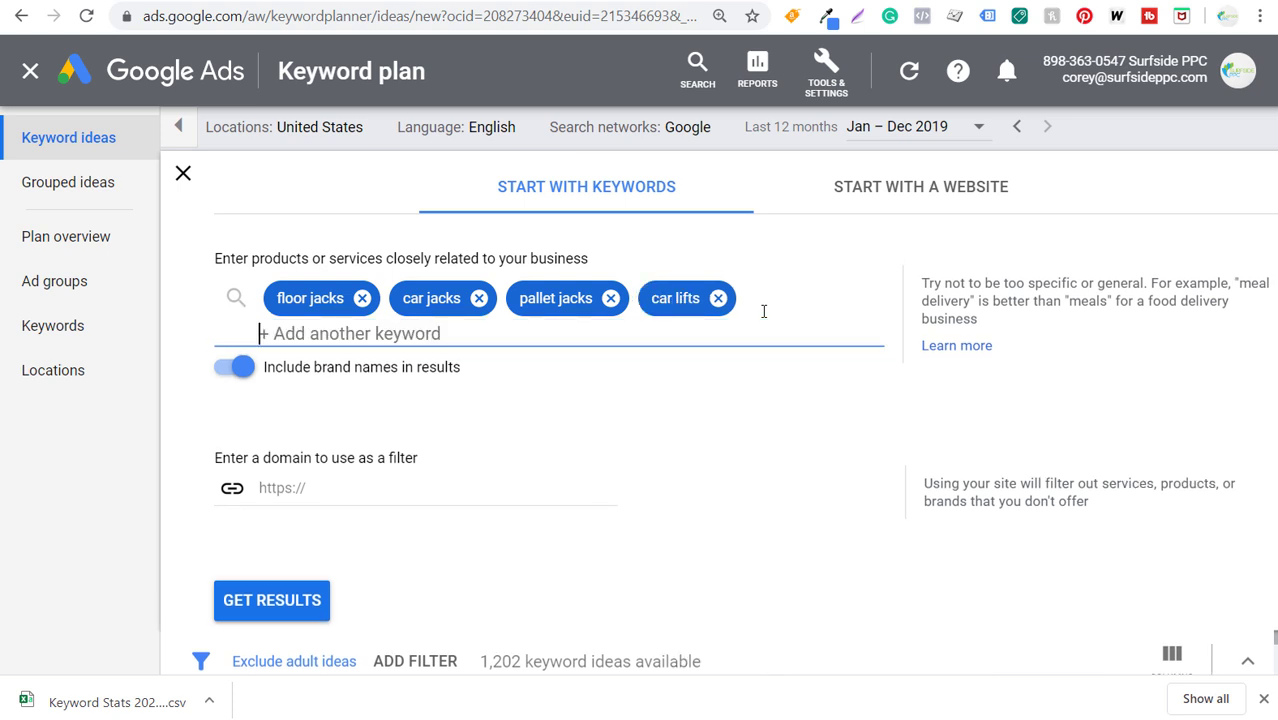
type(", hydraulic jacks, bottle jacks,")
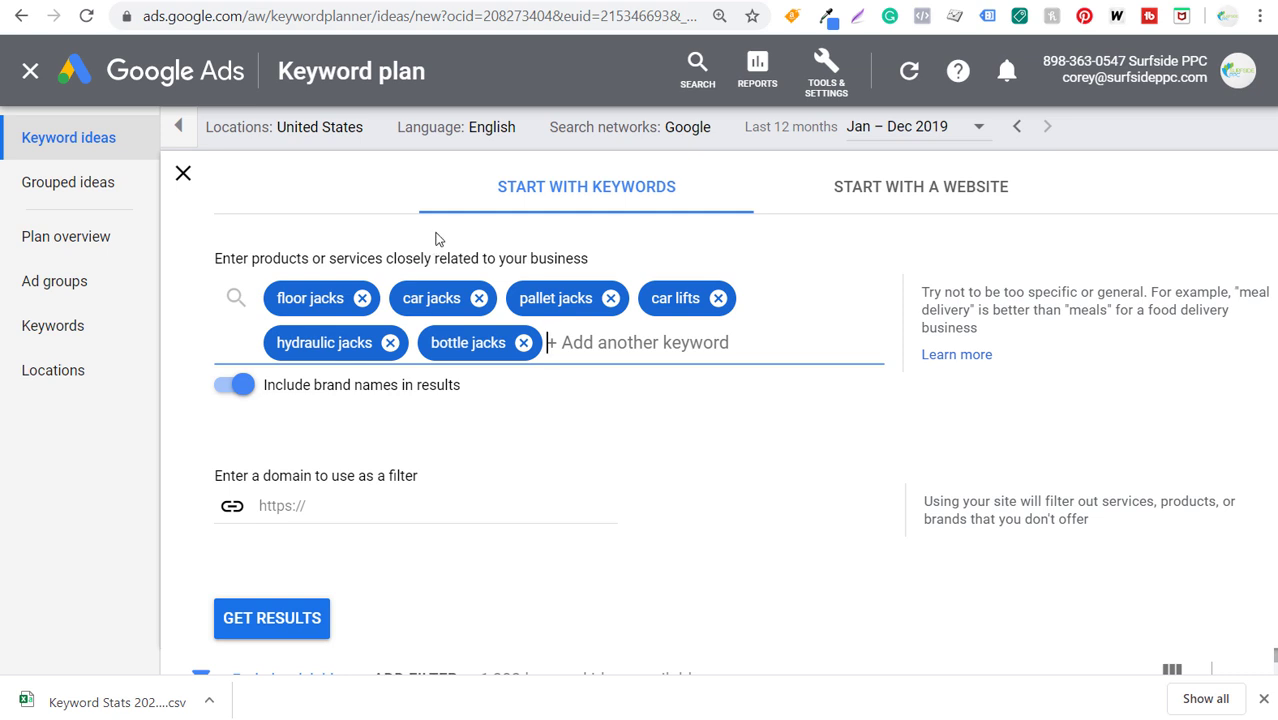
left_click(260, 615)
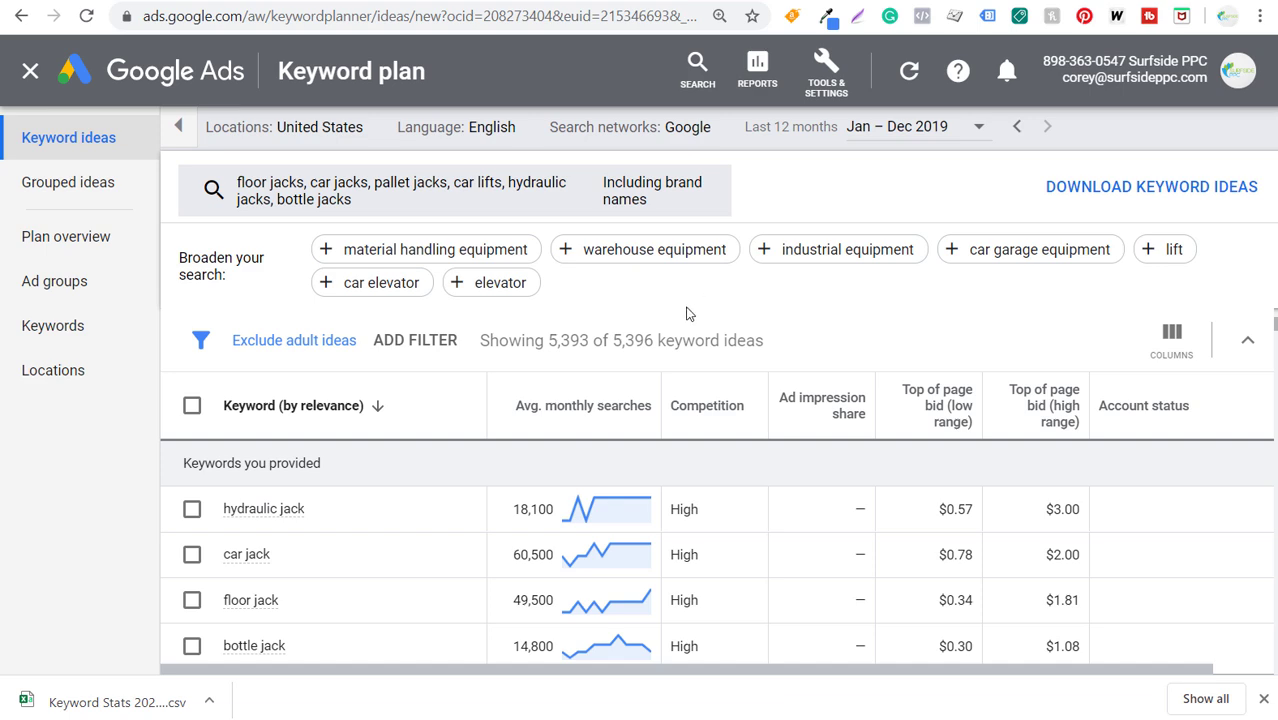
Filter the keyword ideas to average monthly searches >= 100 and download them
left_click(414, 340)
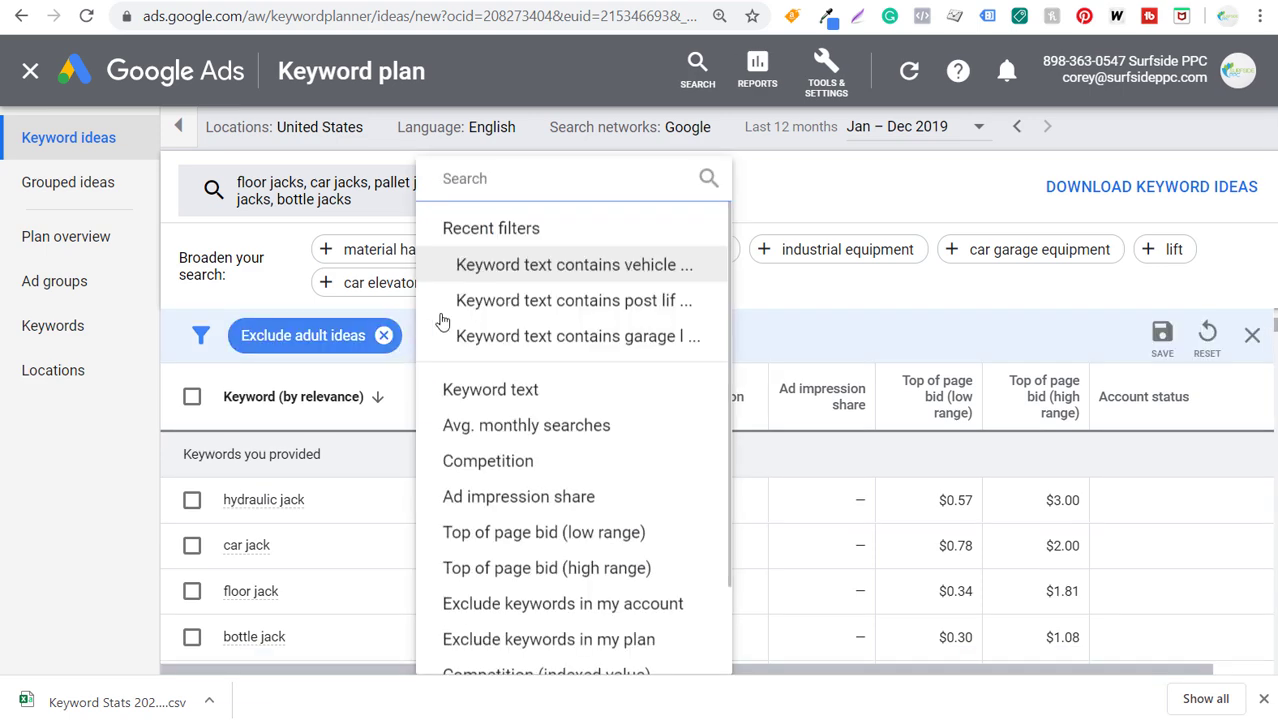
left_click(513, 425)
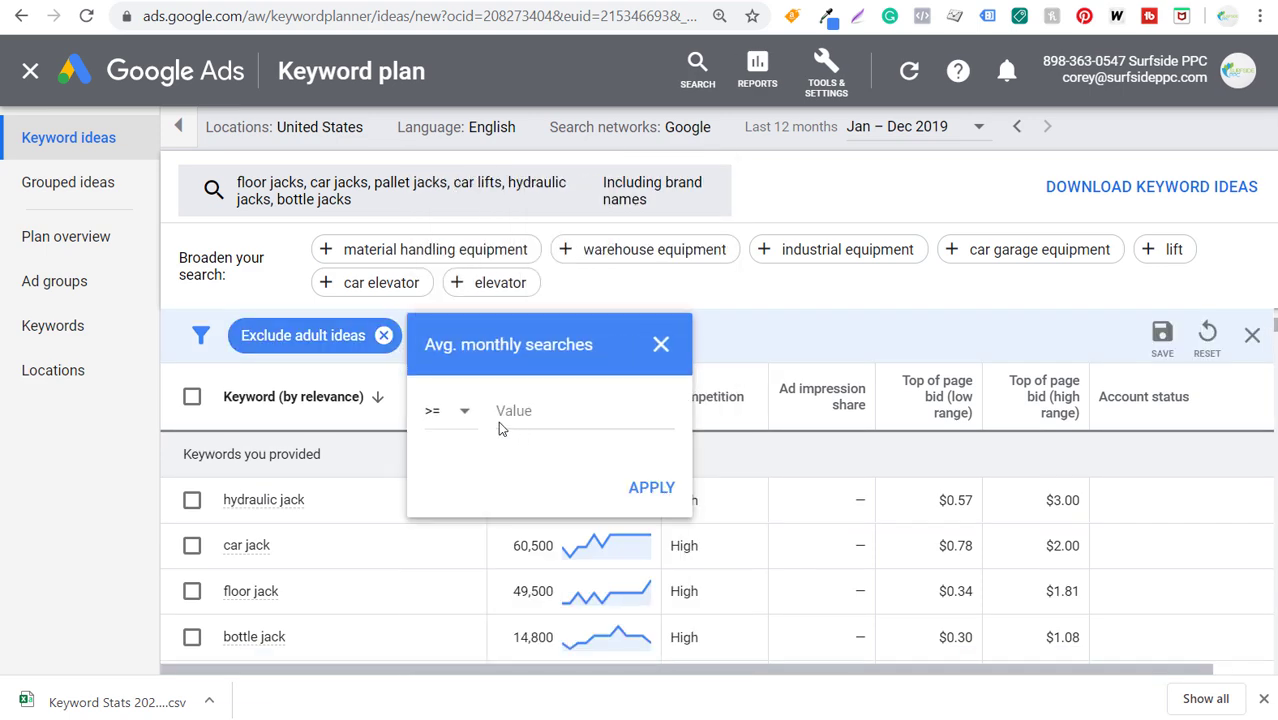
left_click(558, 419)
type("100")
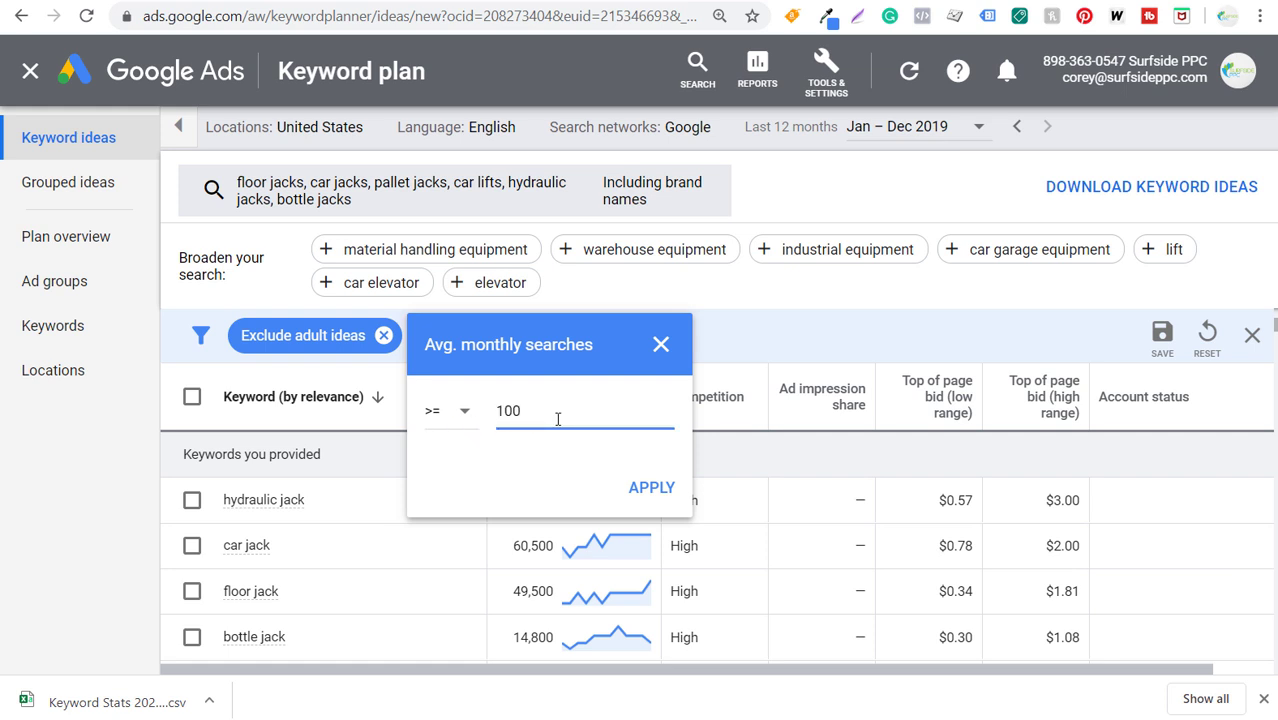
left_click(652, 492)
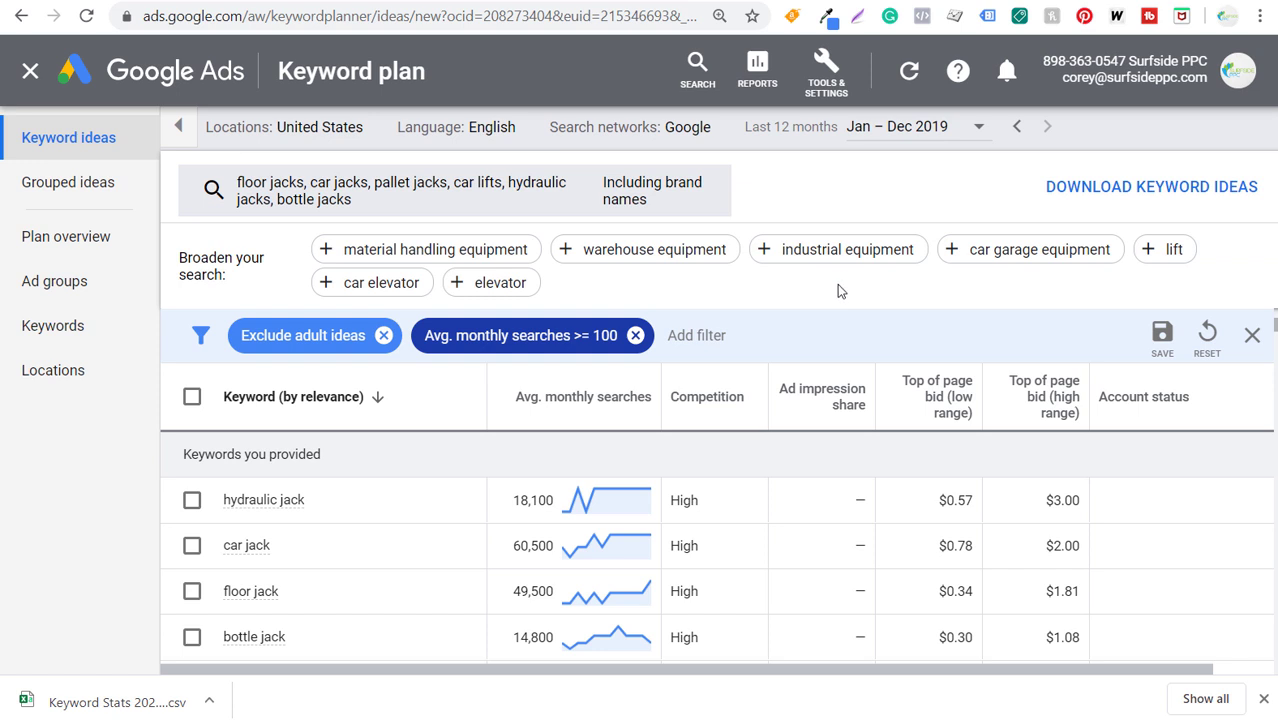
left_click(1125, 200)
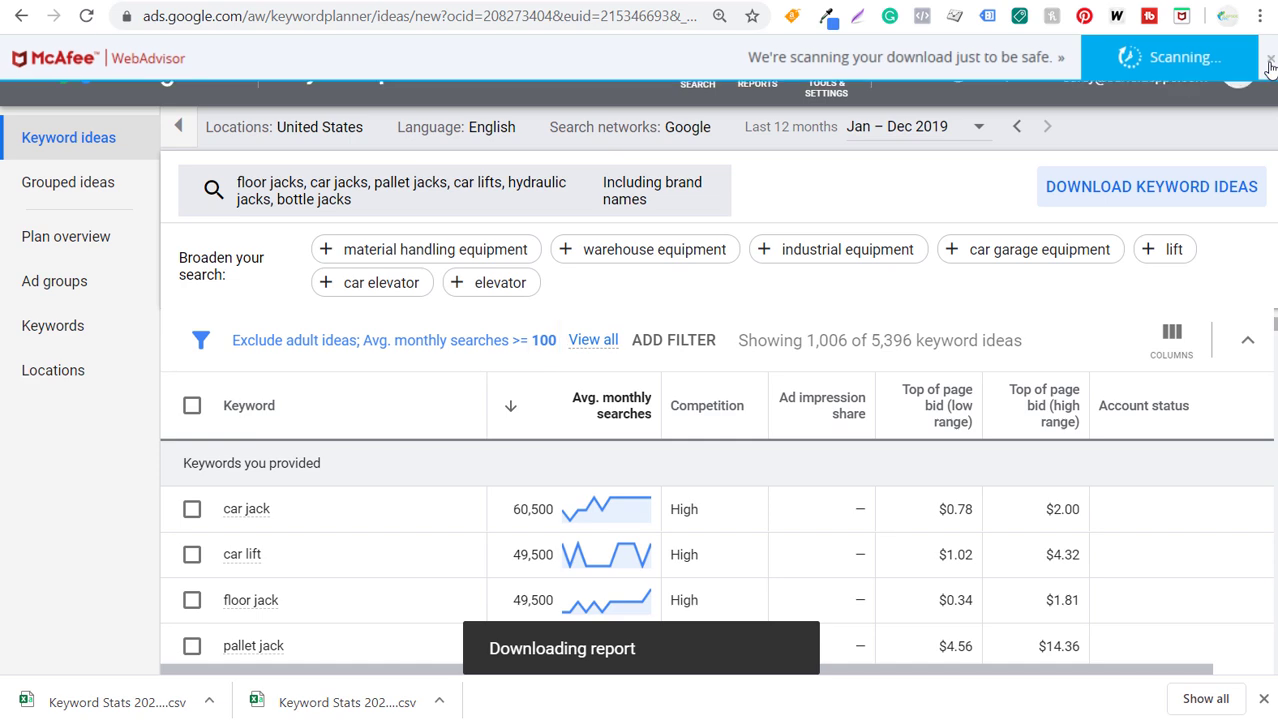
Open the downloaded Keyword Stats 2020-02-07 at 14_00_50 file in Excel and delete the two title rows above the headers
left_click(358, 702)
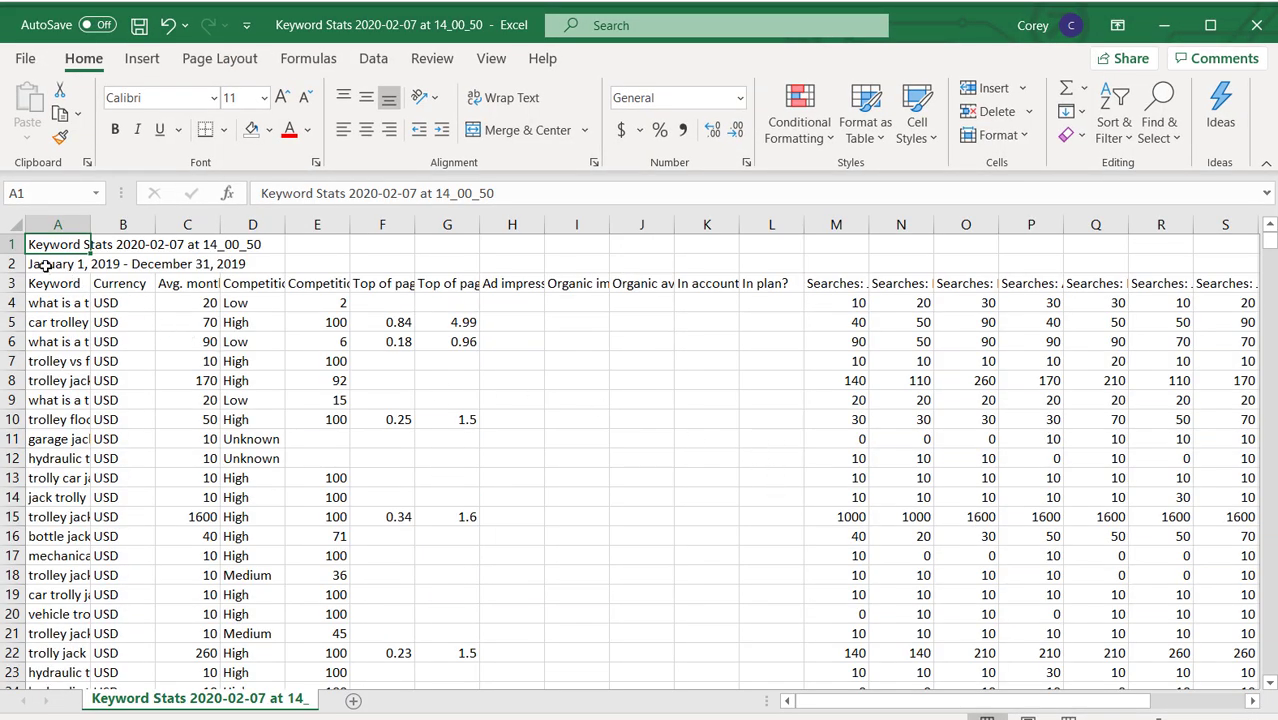
left_click_drag(13, 263, 8, 240)
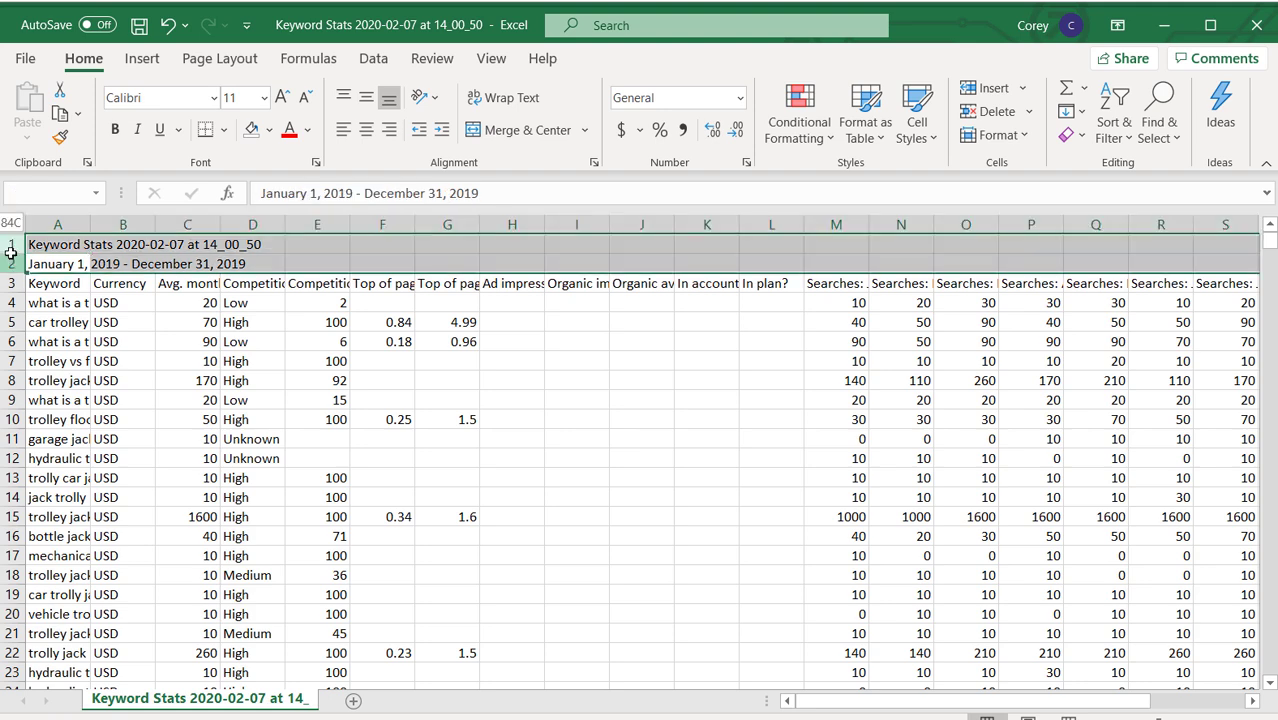
right_click(8, 238)
left_click(103, 440)
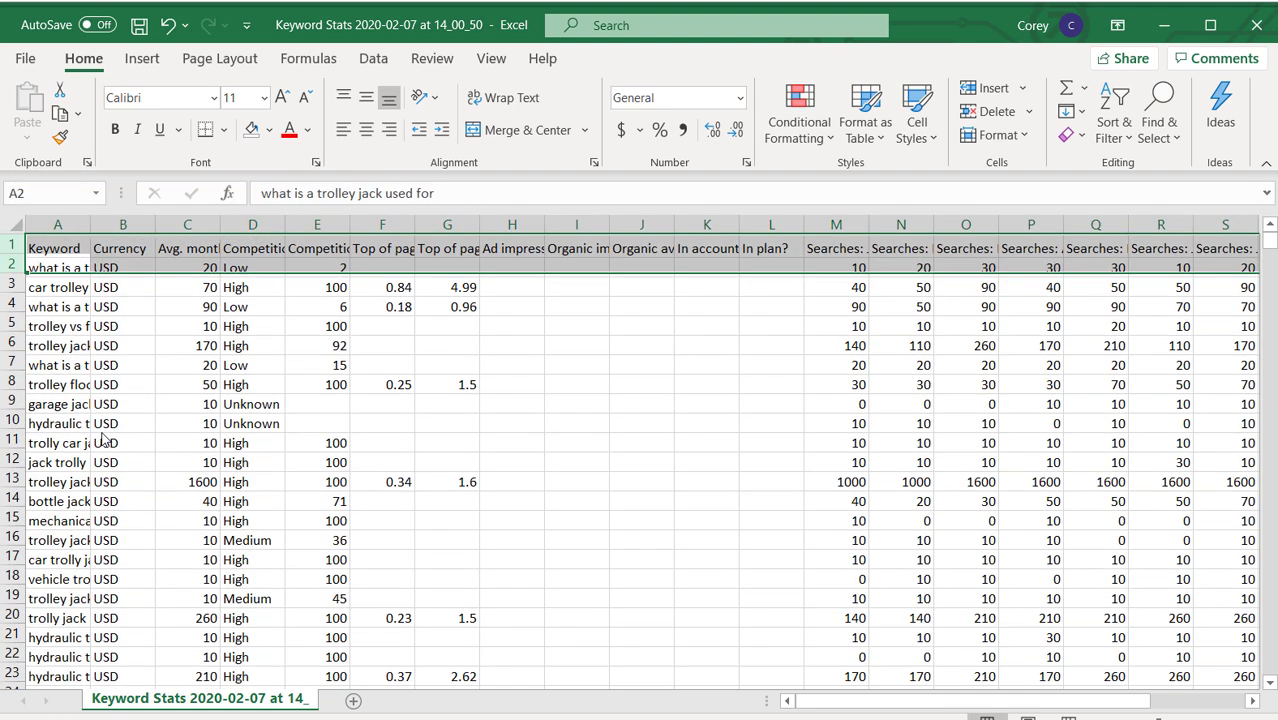
left_click(342, 357)
Widen the Keyword column to fit its text and delete the Currency column
left_click_drag(91, 226, 296, 226)
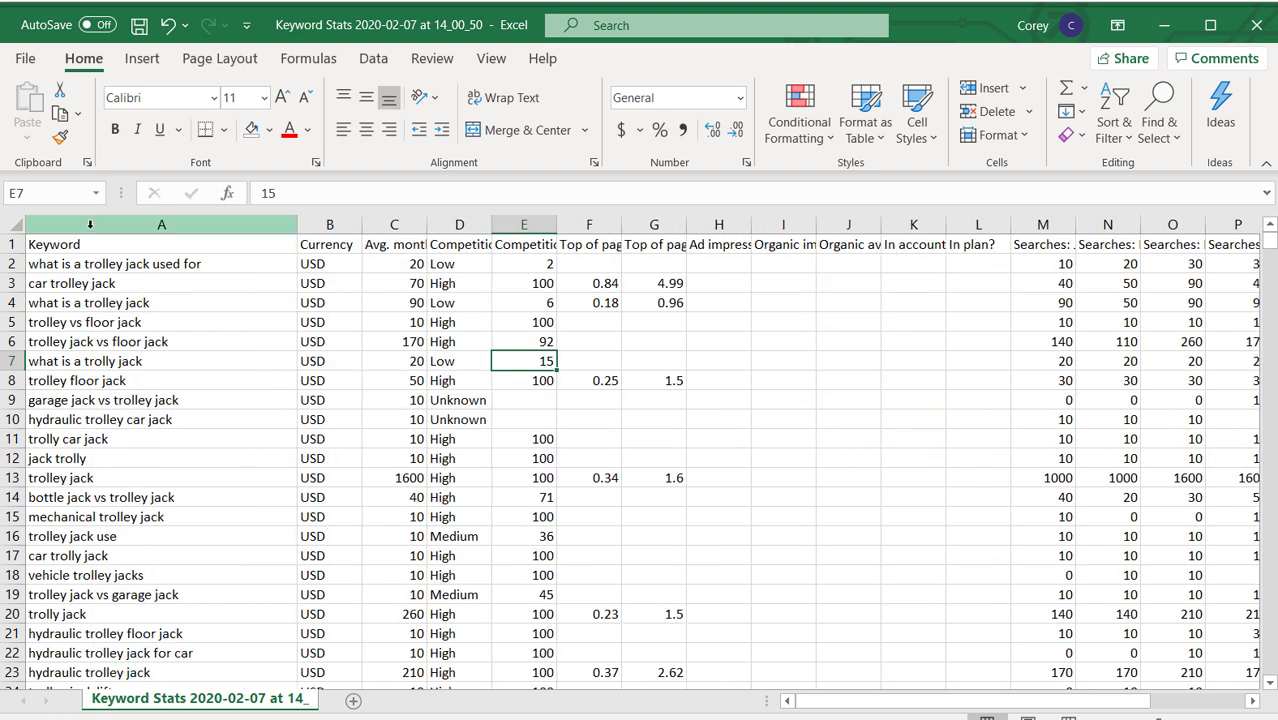
left_click(330, 225)
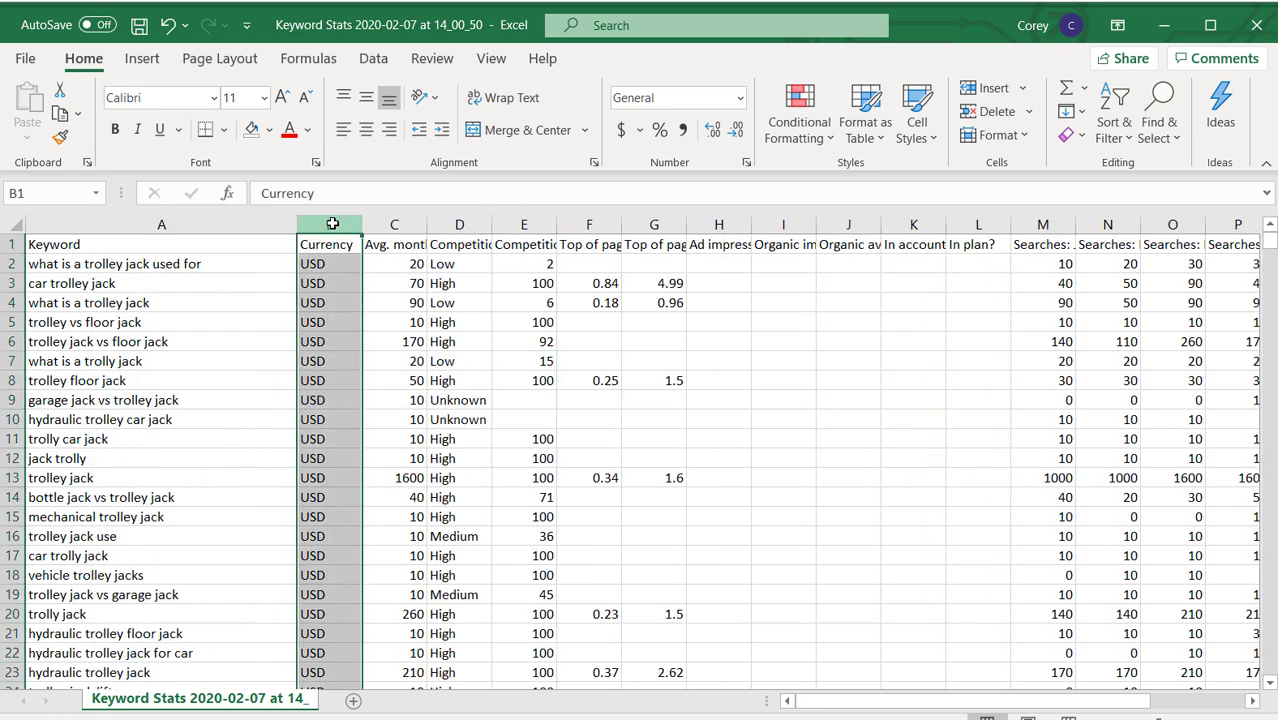
right_click(340, 227)
left_click(393, 424)
left_click(405, 322)
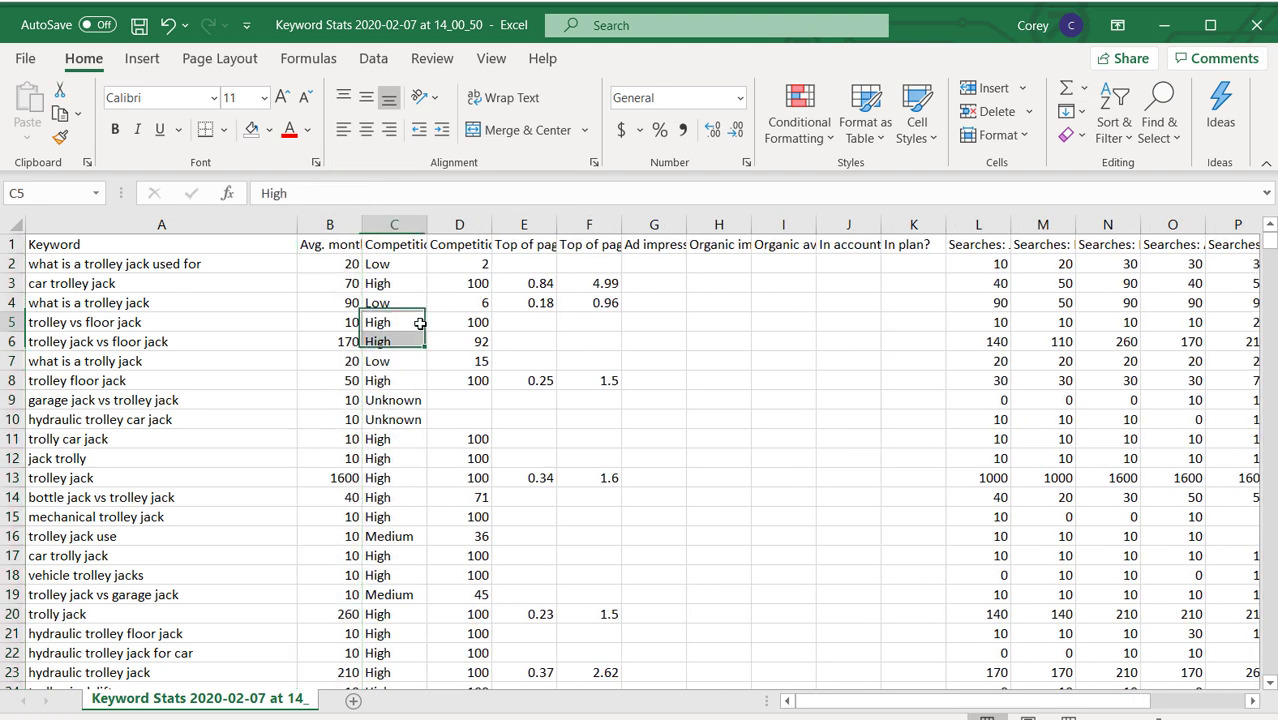
Delete all columns after Avg. monthly searches and widen the Avg. monthly searches column
left_click_drag(392, 225, 1093, 215)
right_click(1087, 215)
left_click(1150, 418)
left_click(590, 516)
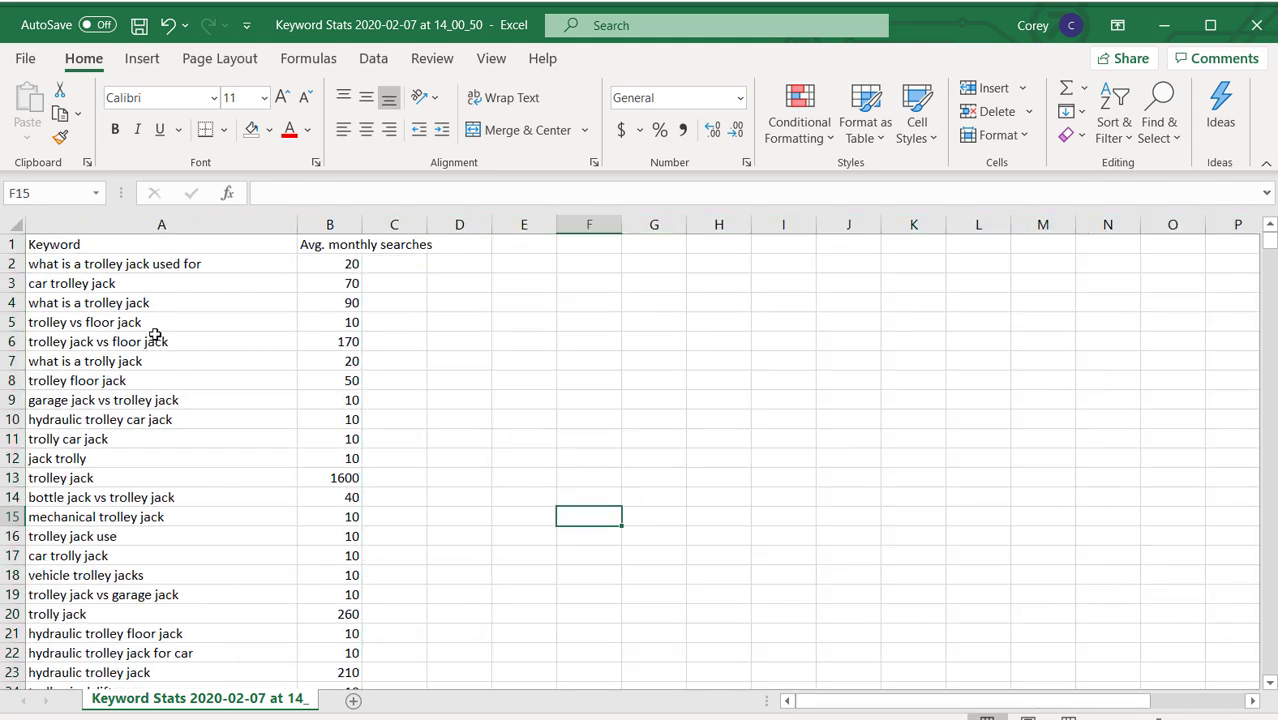
left_click(175, 244)
left_click(320, 244)
left_click_drag(364, 224, 476, 225)
Sort the keyword rows by Avg. monthly searches from largest to smallest, expanding the selection to include the keywords
left_click(394, 225)
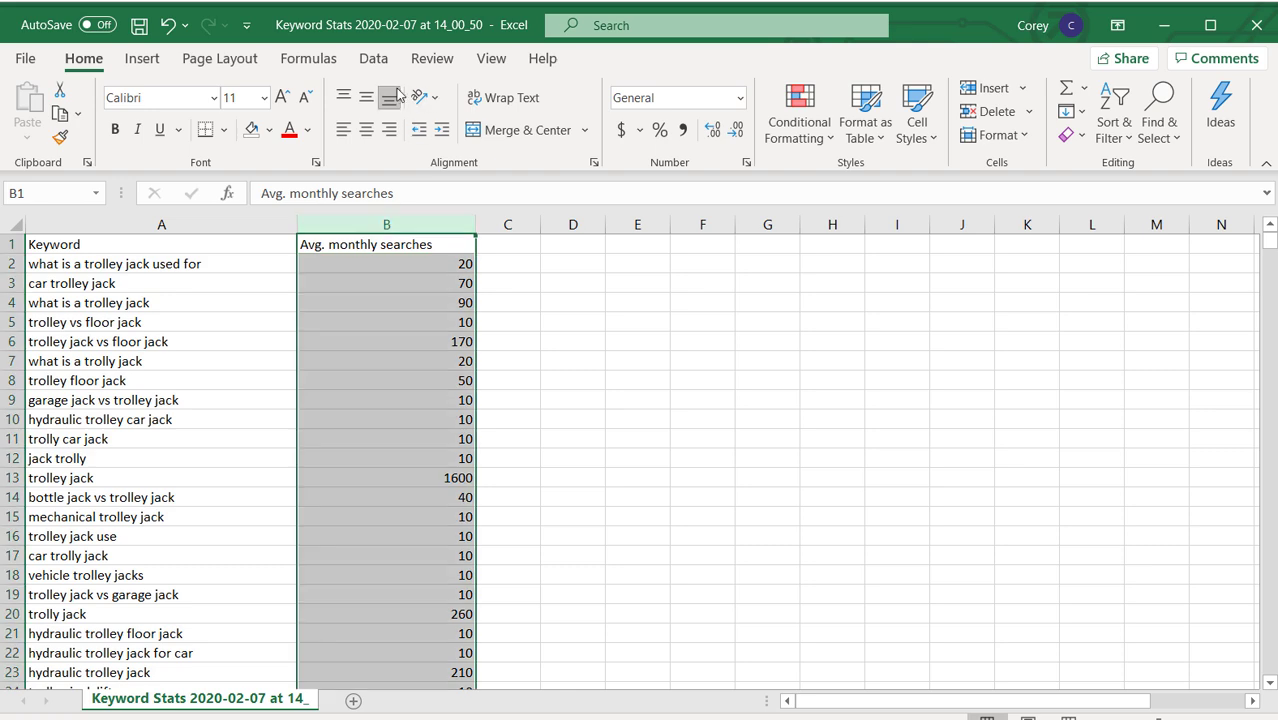
left_click(373, 58)
left_click(768, 115)
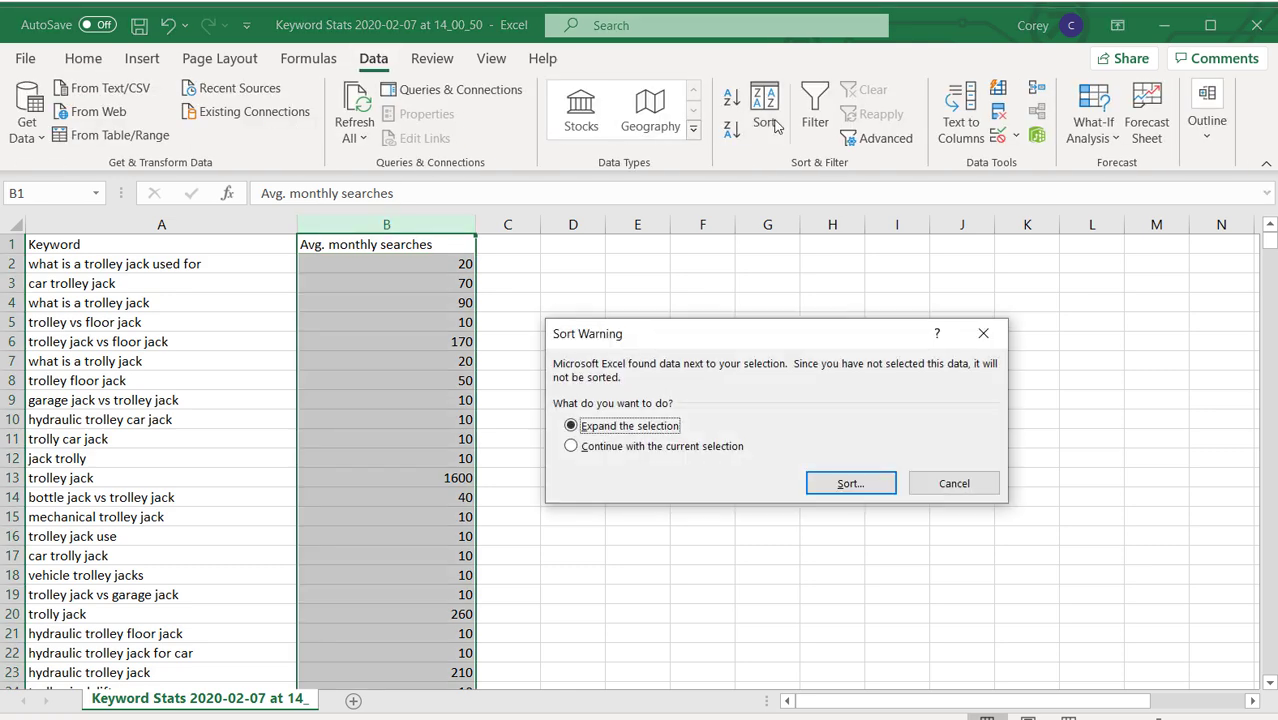
left_click(848, 484)
left_click(662, 387)
left_click(590, 420)
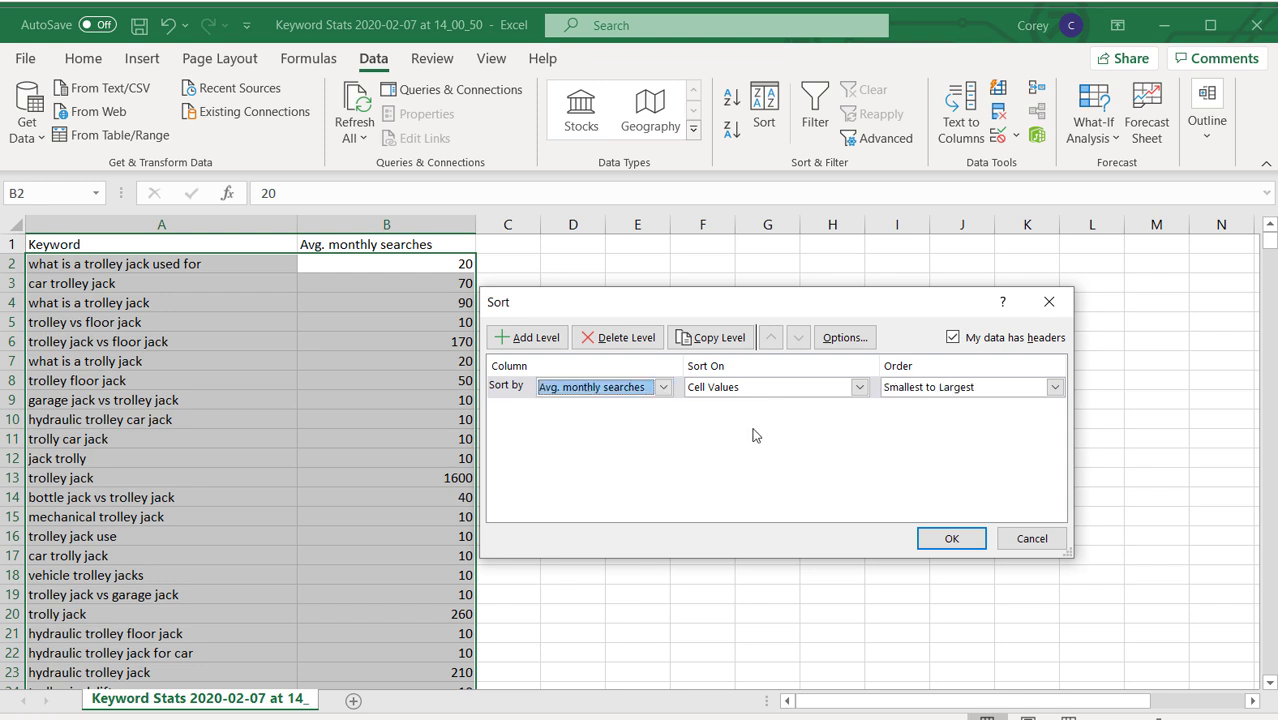
left_click(1054, 387)
left_click(923, 418)
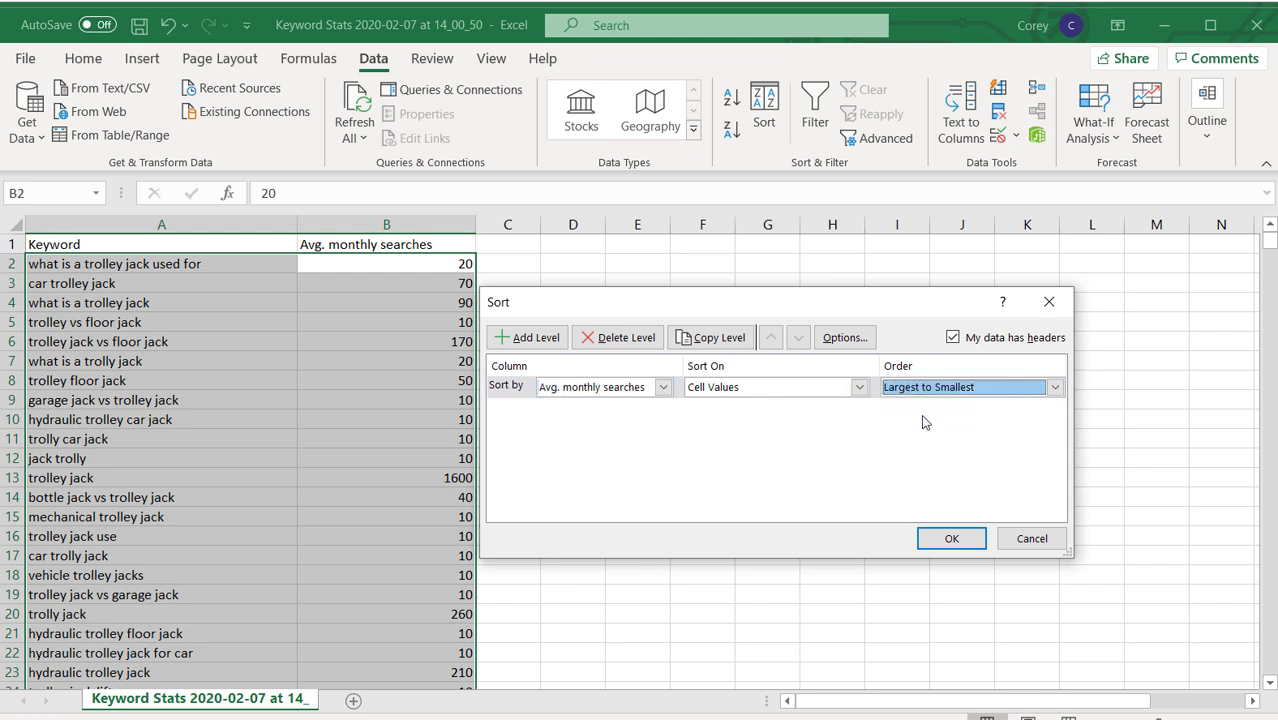
left_click(952, 538)
left_click(958, 514)
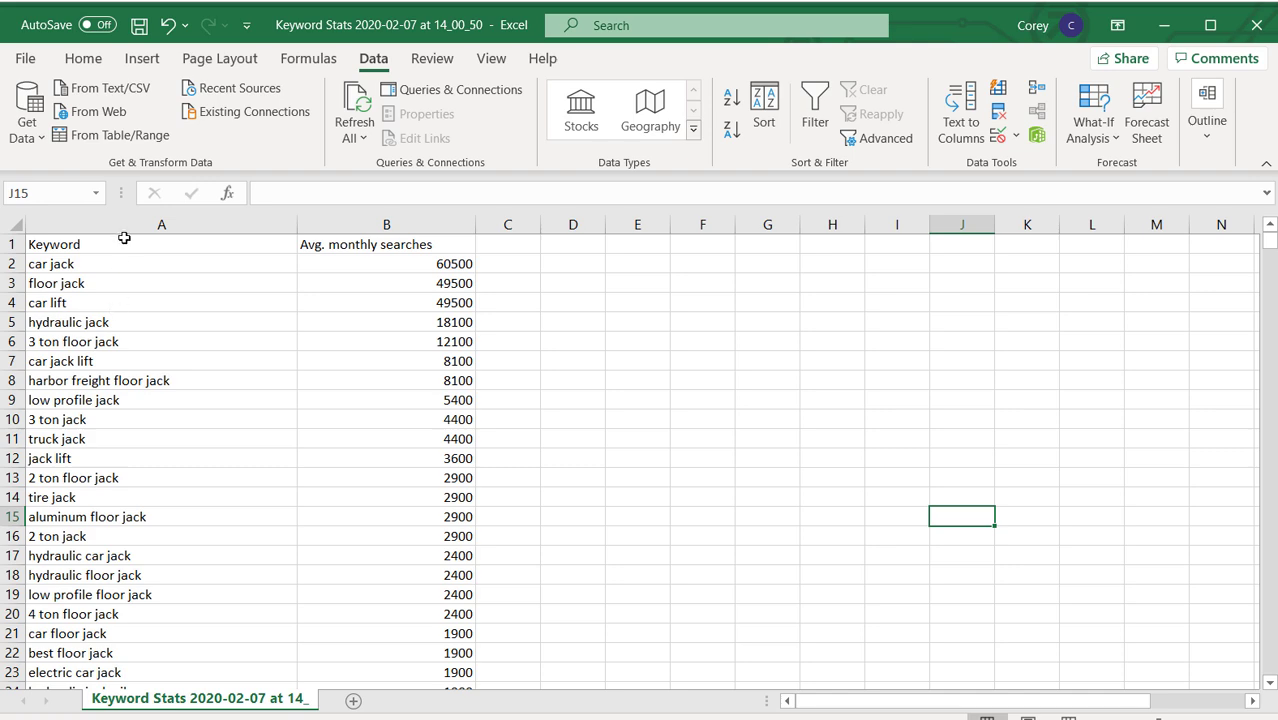
Copy the Keyword and Avg. monthly searches columns into the blank workbook Book5 starting at A1, and look through the list
left_click_drag(157, 224, 408, 220)
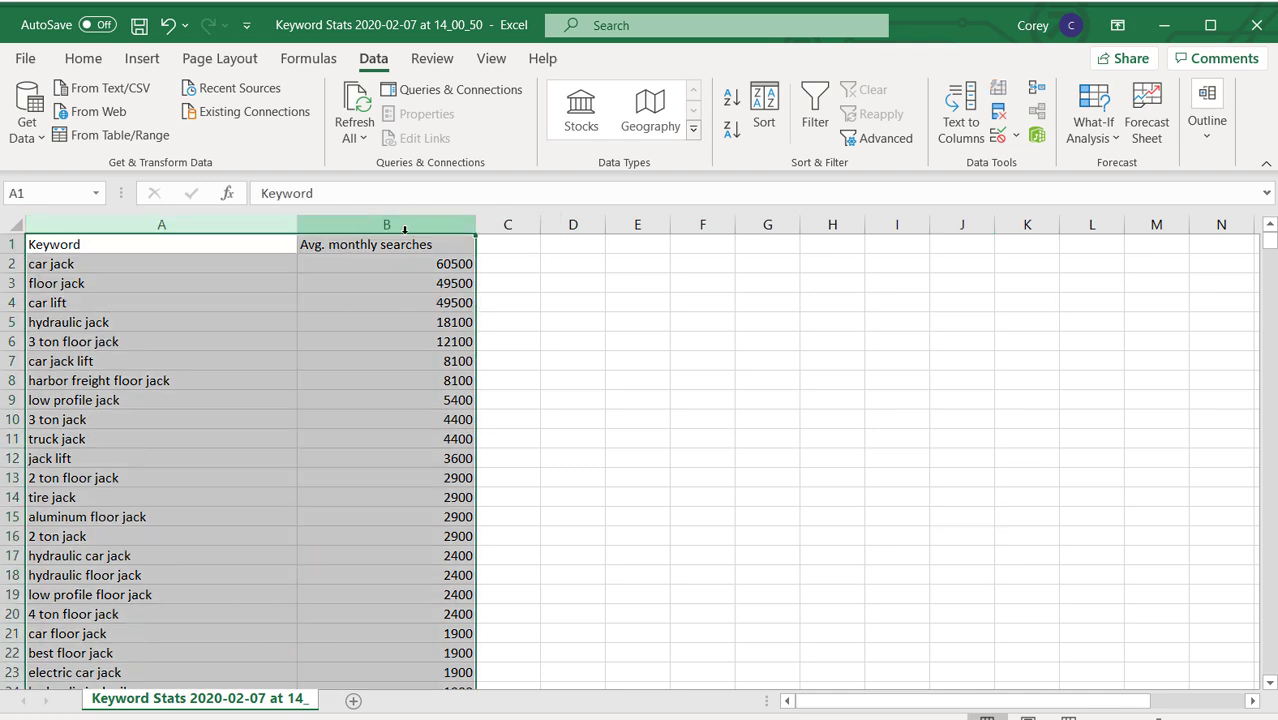
key("ctrl+c")
left_click(757, 700)
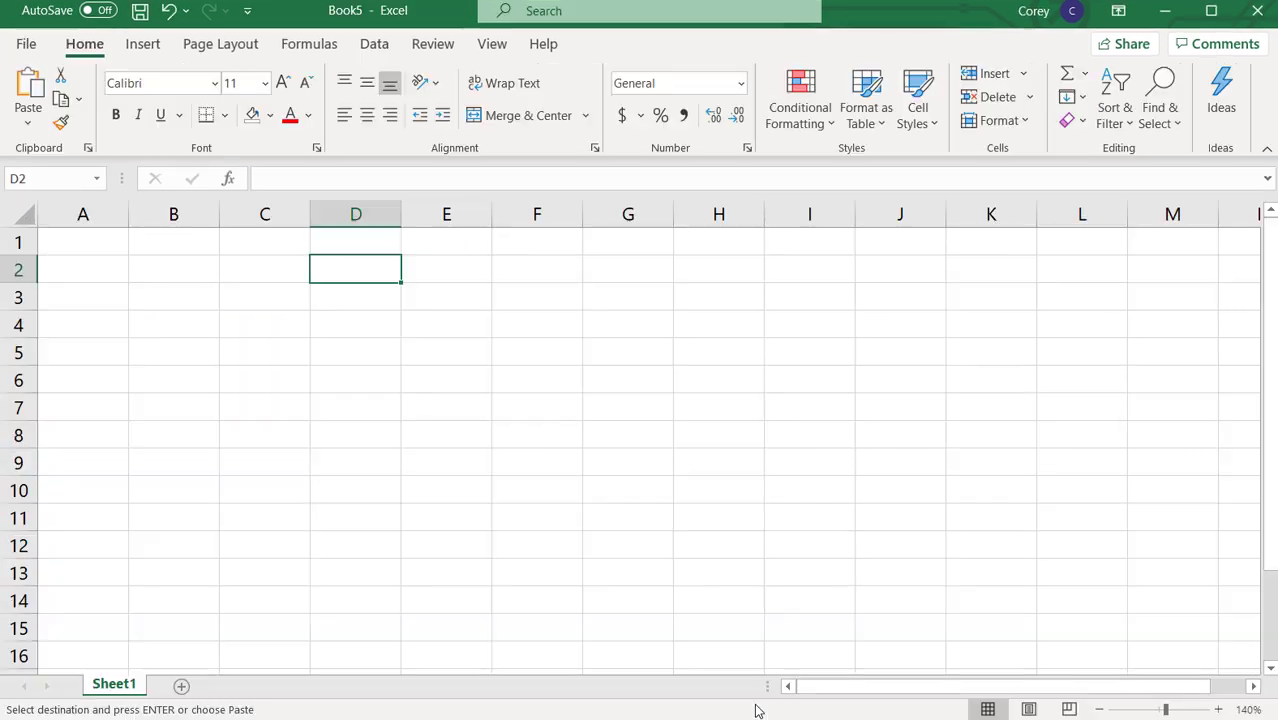
left_click(83, 242)
key("ctrl+v")
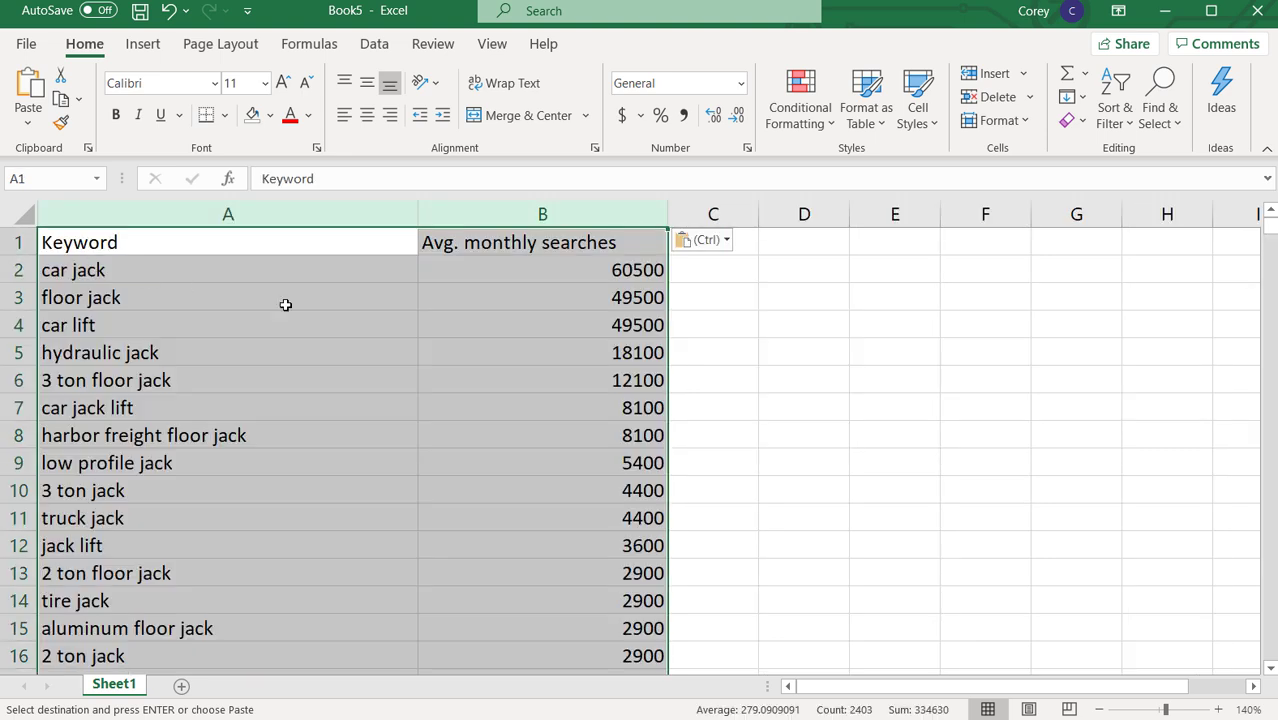
left_click(750, 304)
scroll(852, 408, "down", 20)
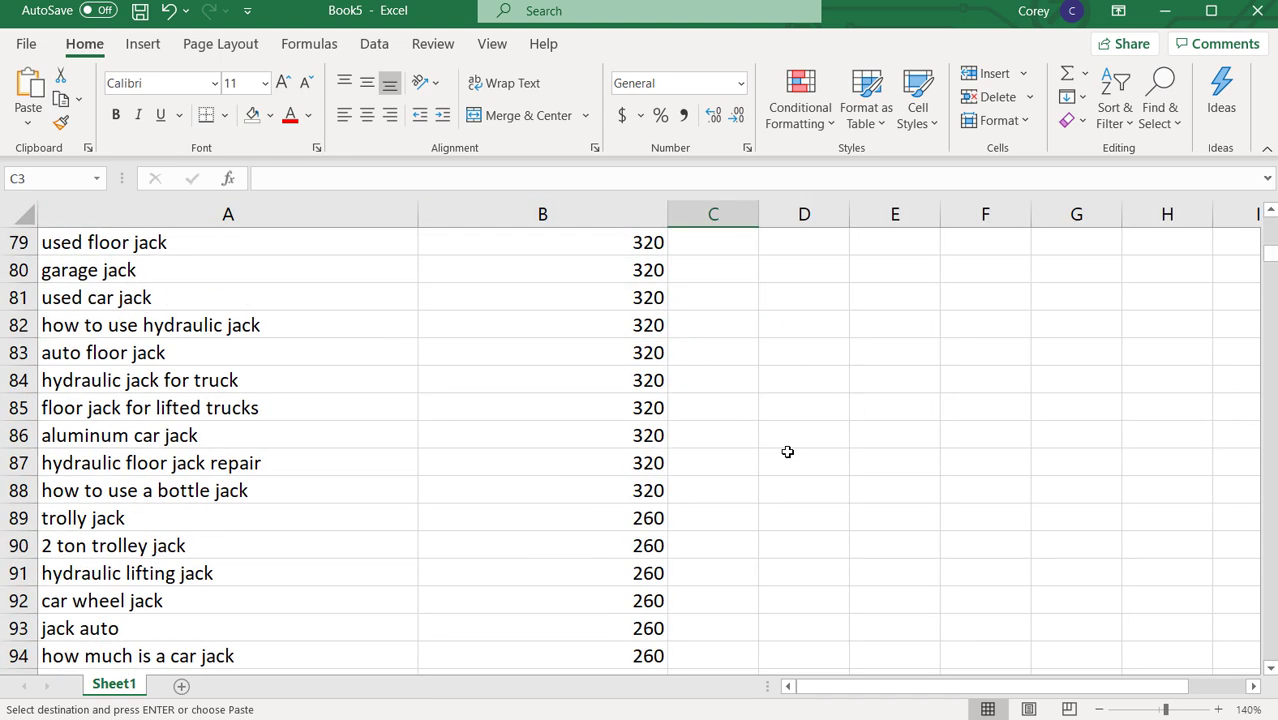
scroll(790, 448, "up", 20)
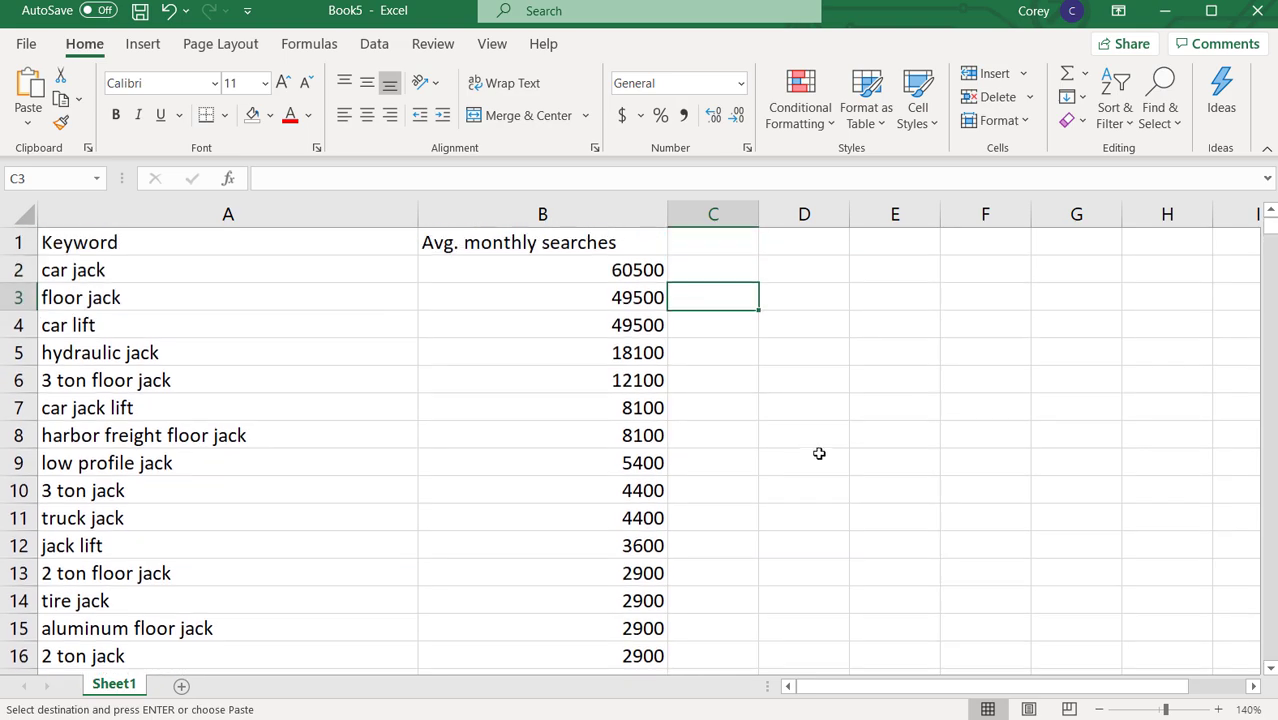
Open the second downloaded Keyword Stats CSV and delete the two title rows above the column headers
key("alt+Tab")
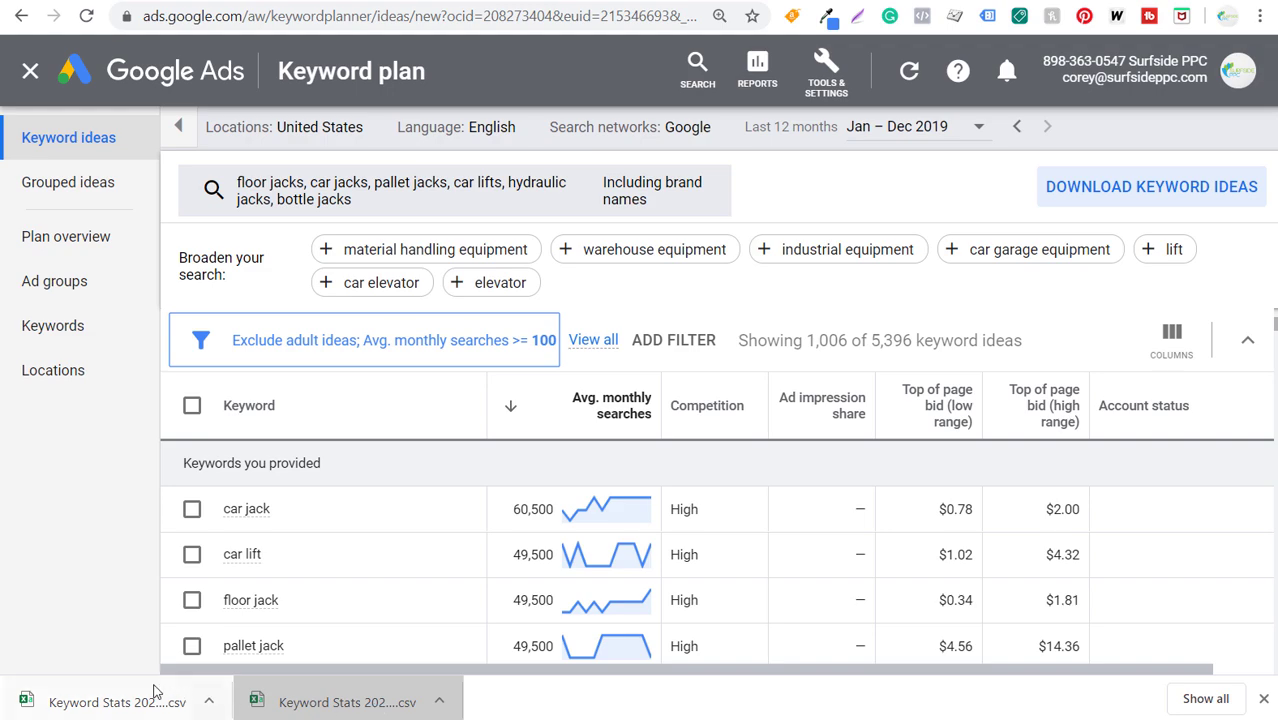
key("alt+Tab")
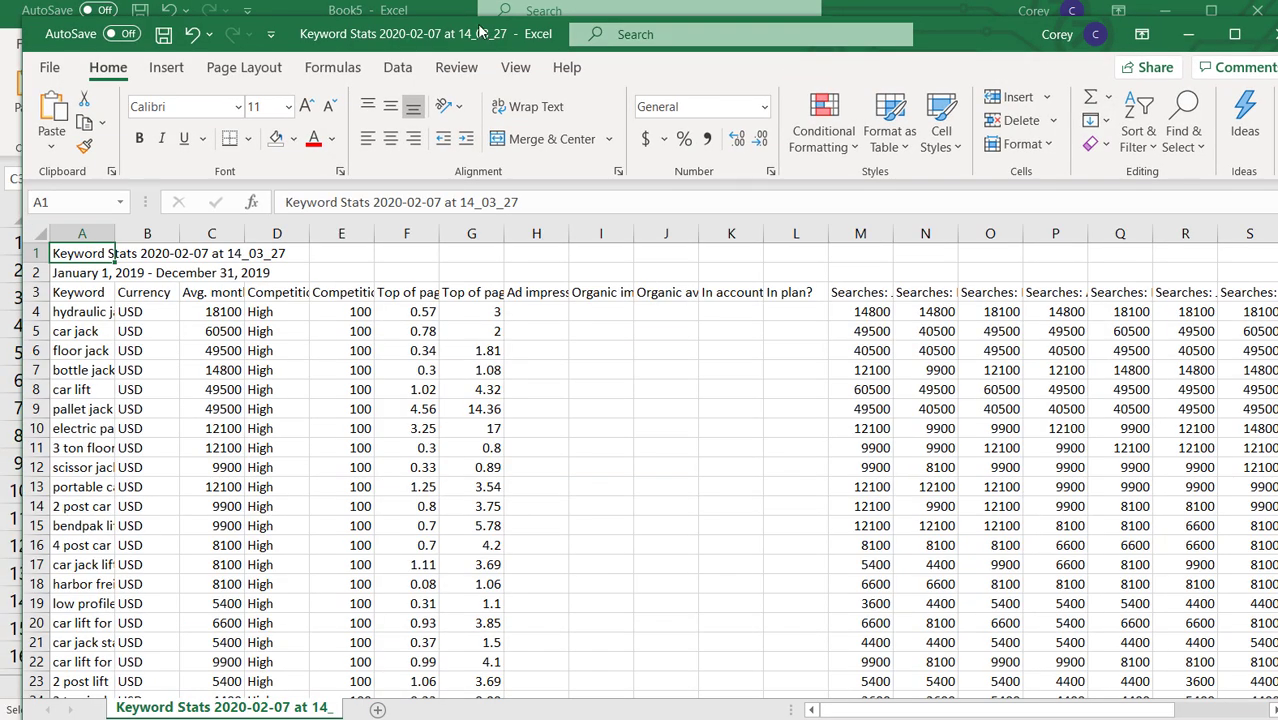
left_click_drag(478, 33, 465, 18)
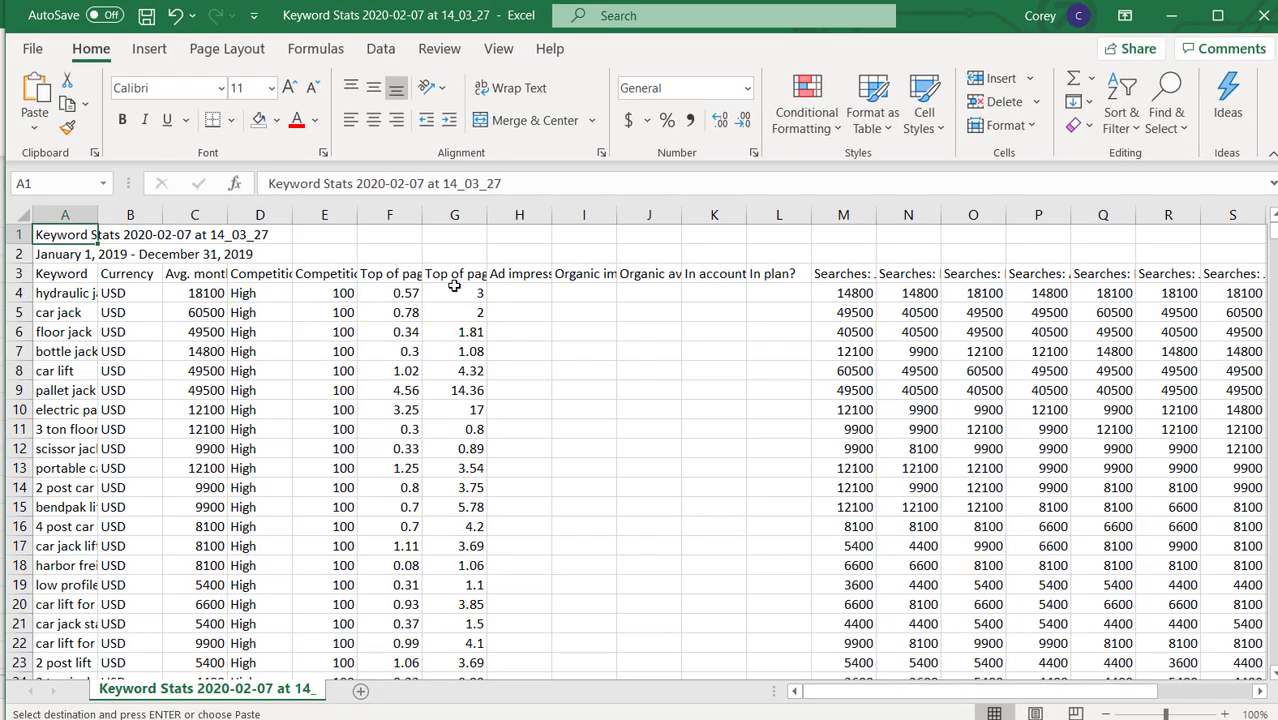
left_click(428, 328)
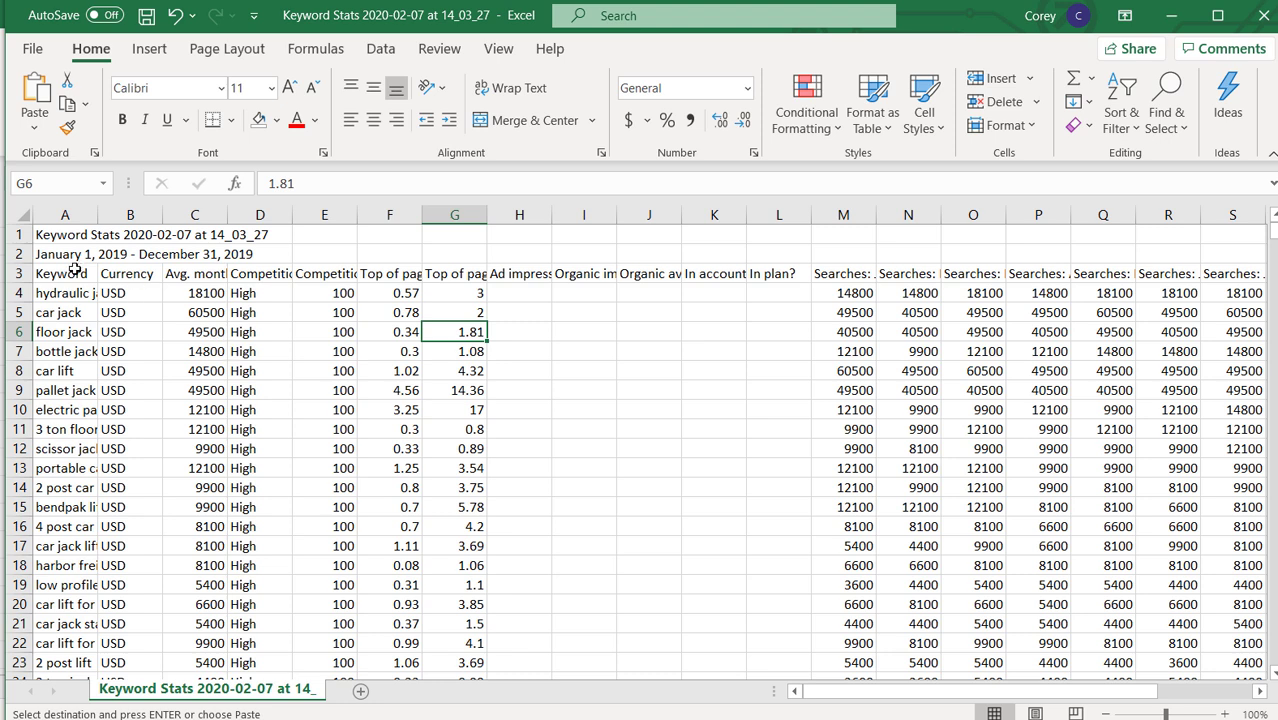
left_click_drag(18, 254, 18, 236)
right_click(20, 238)
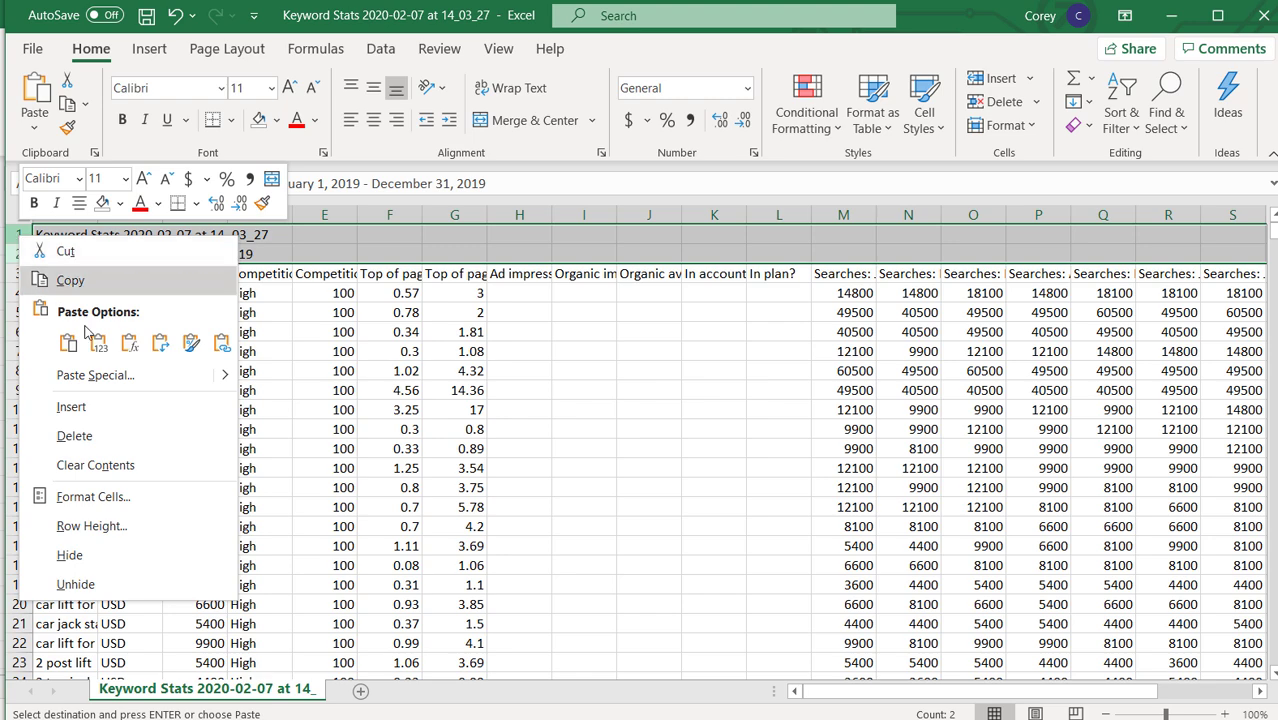
left_click(74, 436)
Delete the Currency column and all columns after Avg. monthly searches, keeping the two remaining columns wide enough for their text
left_click(136, 218)
right_click(137, 220)
left_click(190, 416)
left_click_drag(200, 215, 1260, 215)
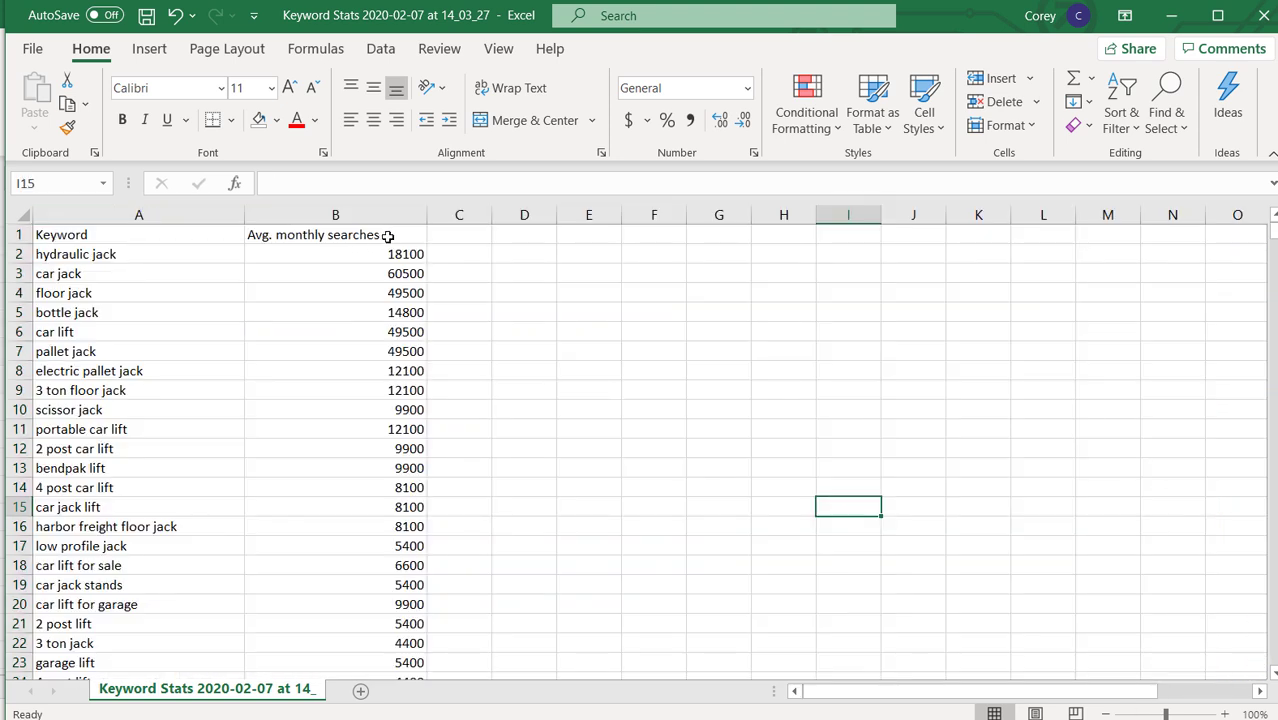
Sort the second keyword export by Avg. monthly searches from largest to smallest, expanding the selection to include the keywords
left_click(367, 213)
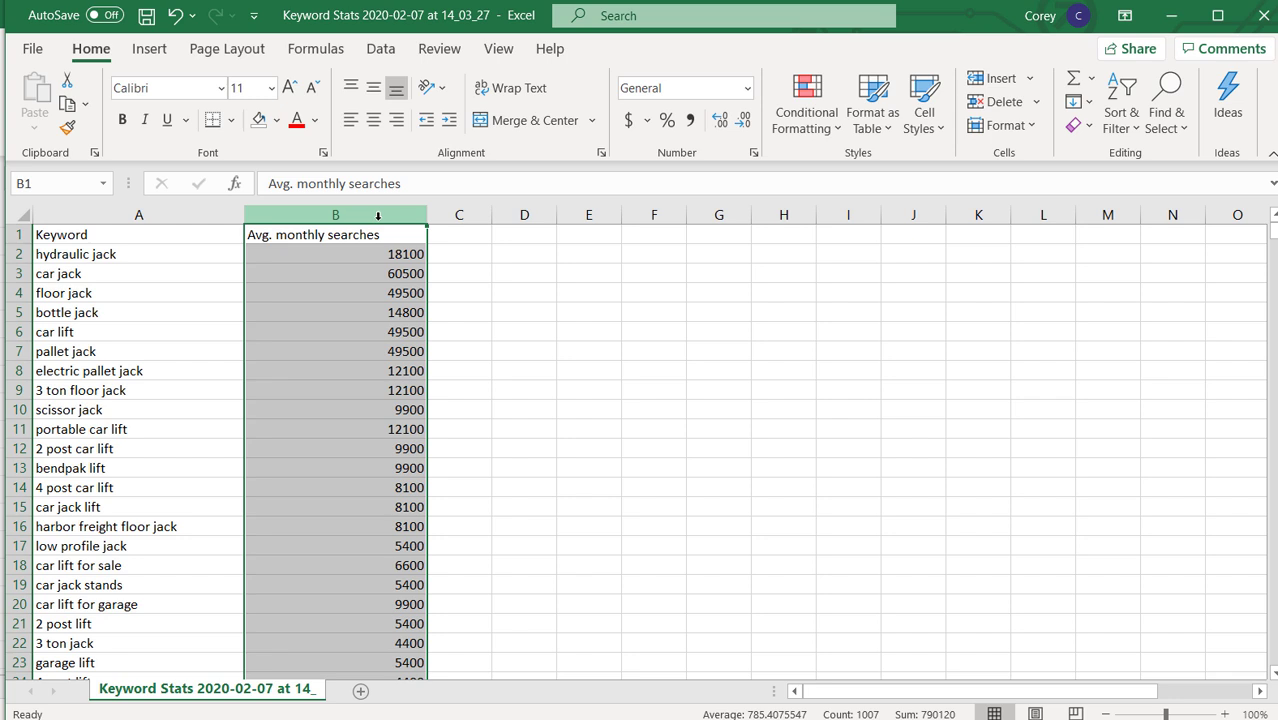
left_click(380, 48)
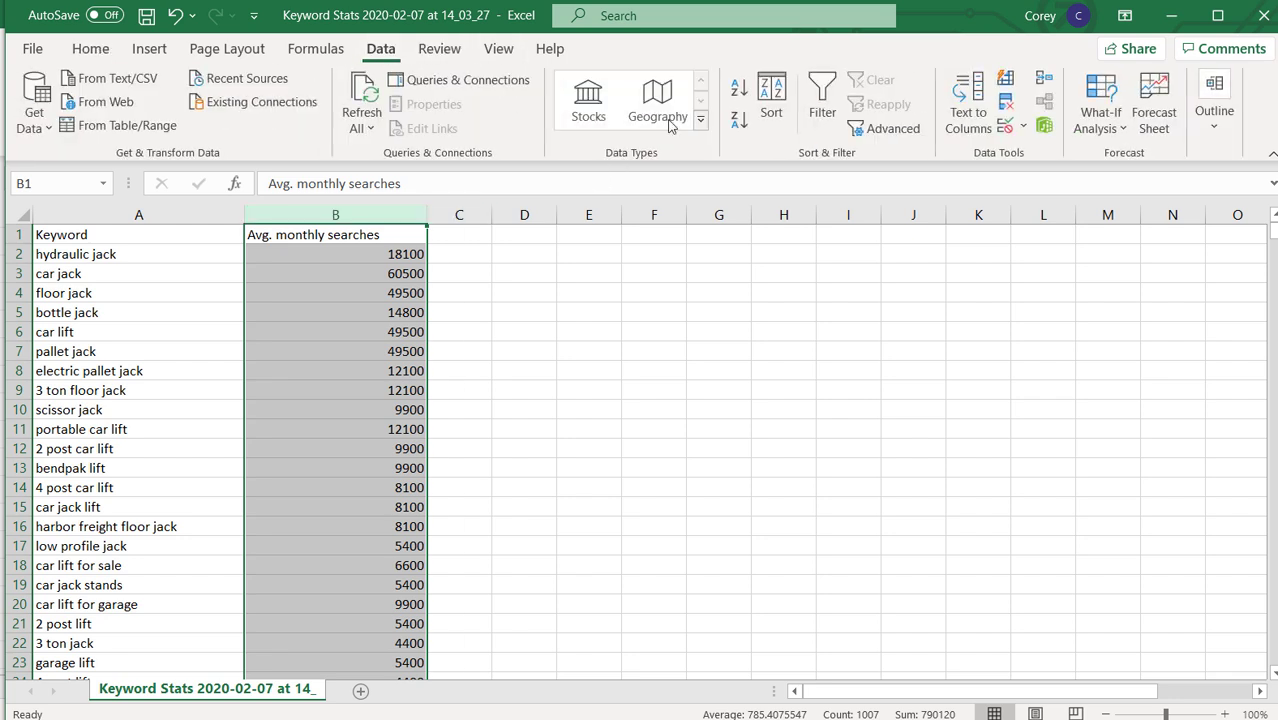
left_click(777, 112)
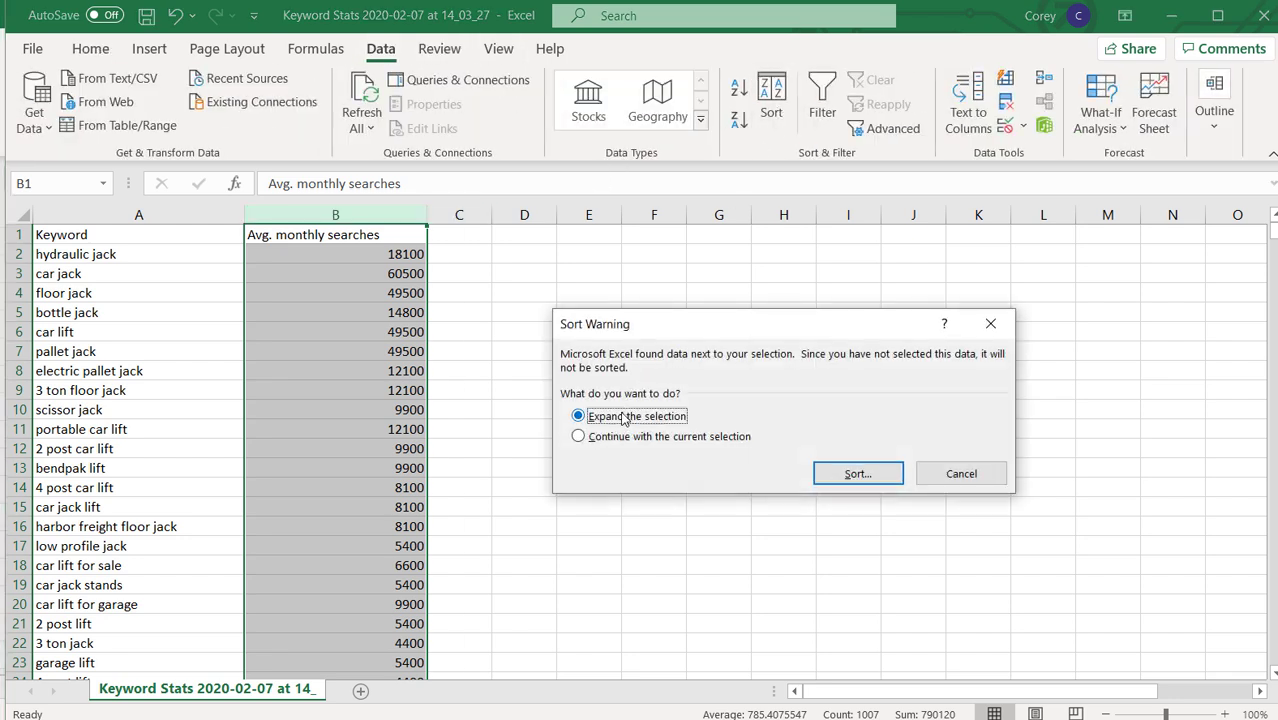
left_click(858, 476)
left_click(665, 378)
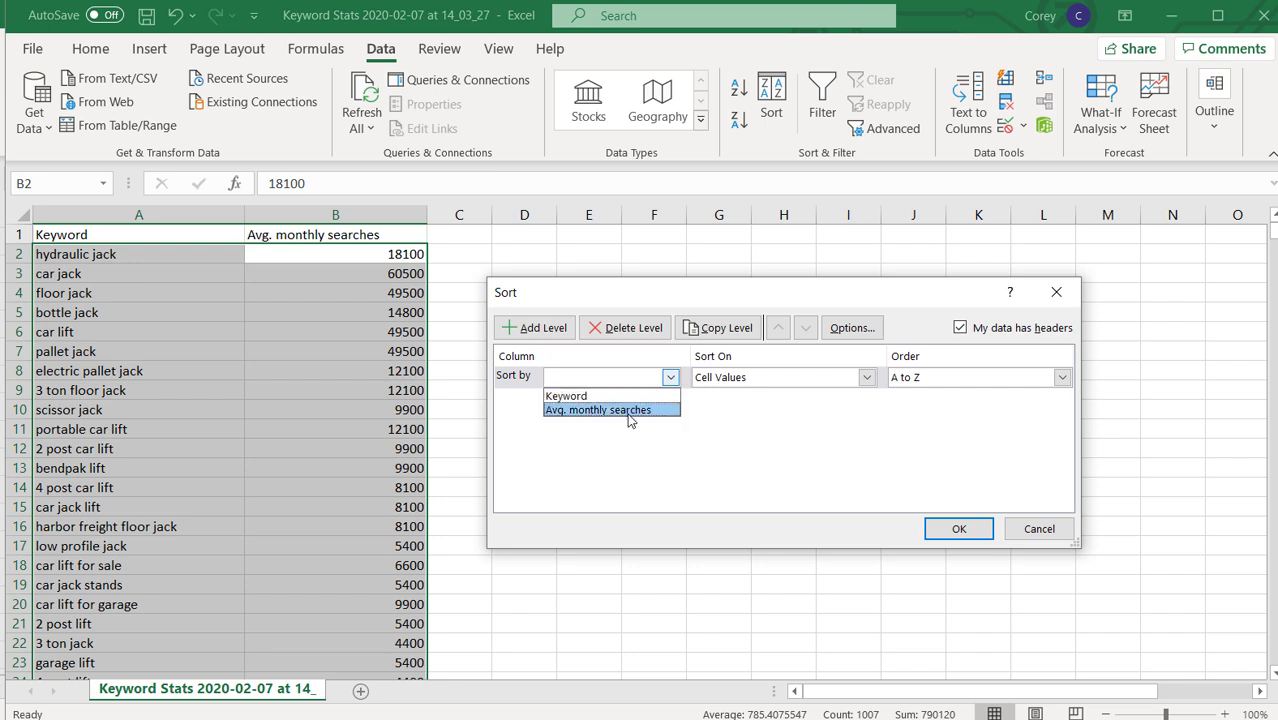
left_click(629, 411)
left_click(1061, 377)
left_click(980, 409)
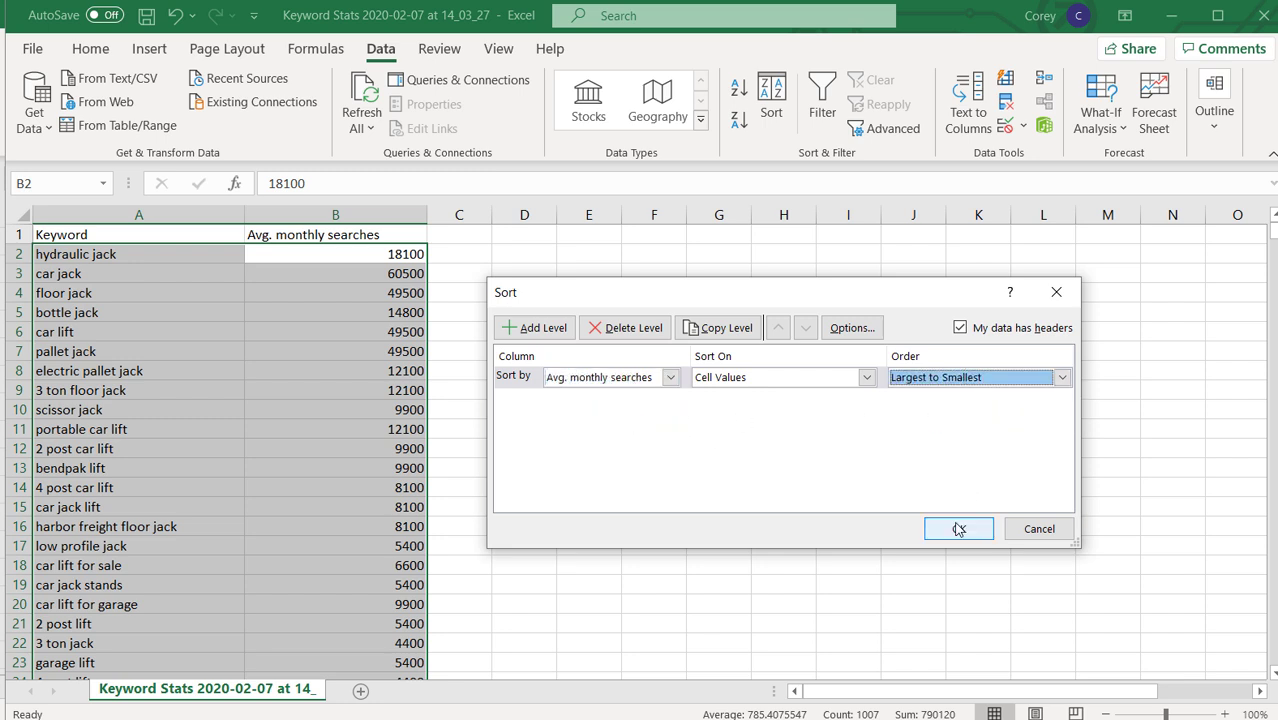
left_click(958, 528)
left_click(845, 429)
left_click(588, 350)
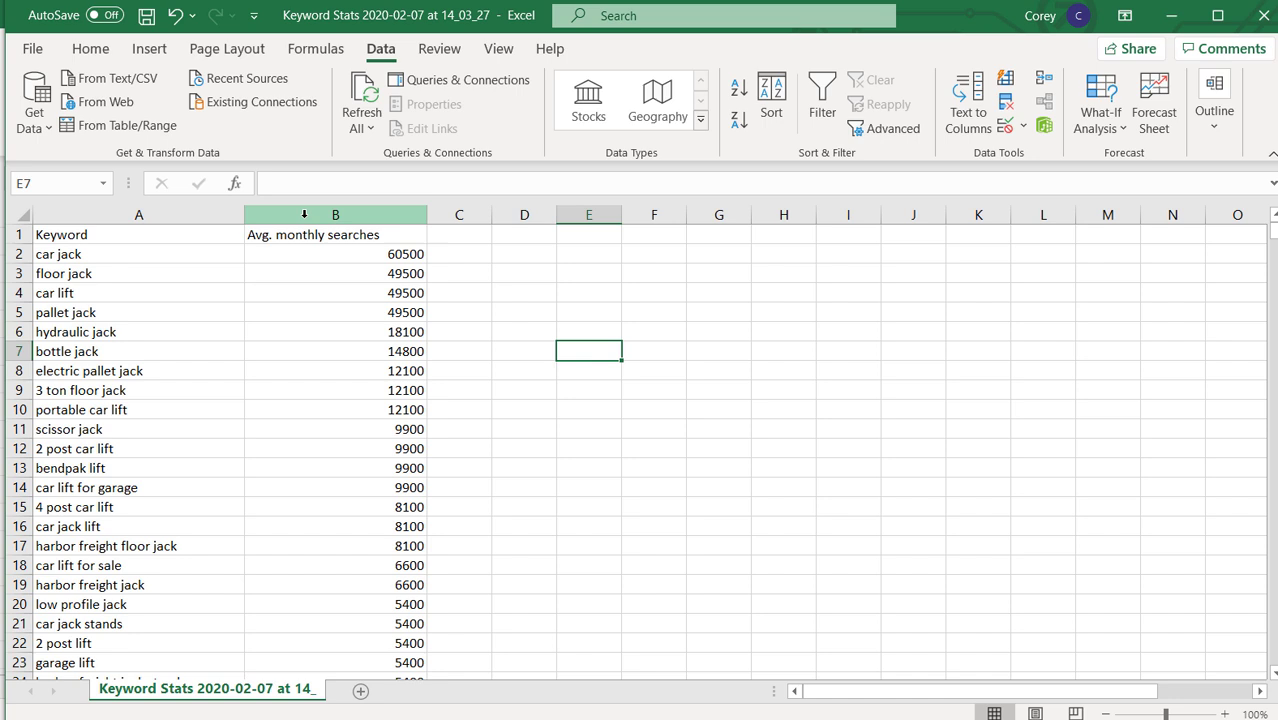
Copy the sorted keywords and their search volumes without the header and append them to Book5 starting at A1204
left_click_drag(168, 216, 342, 214)
key("ctrl+c")
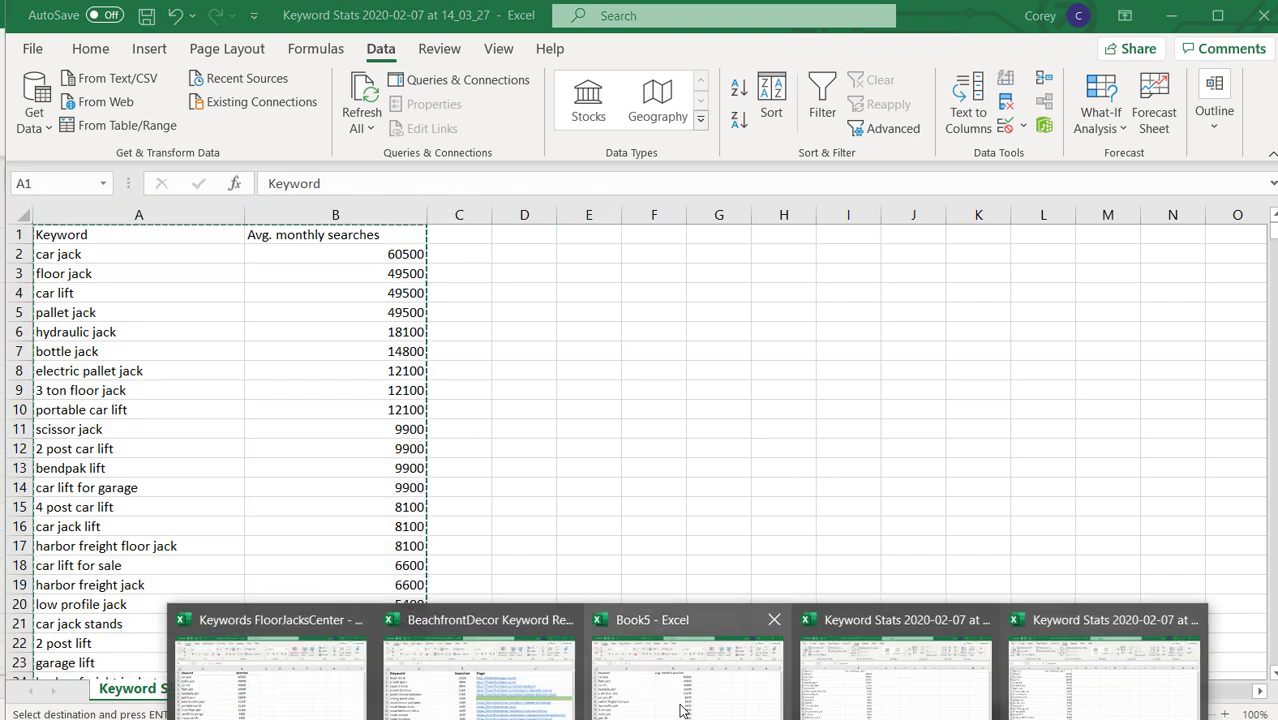
left_click(680, 670)
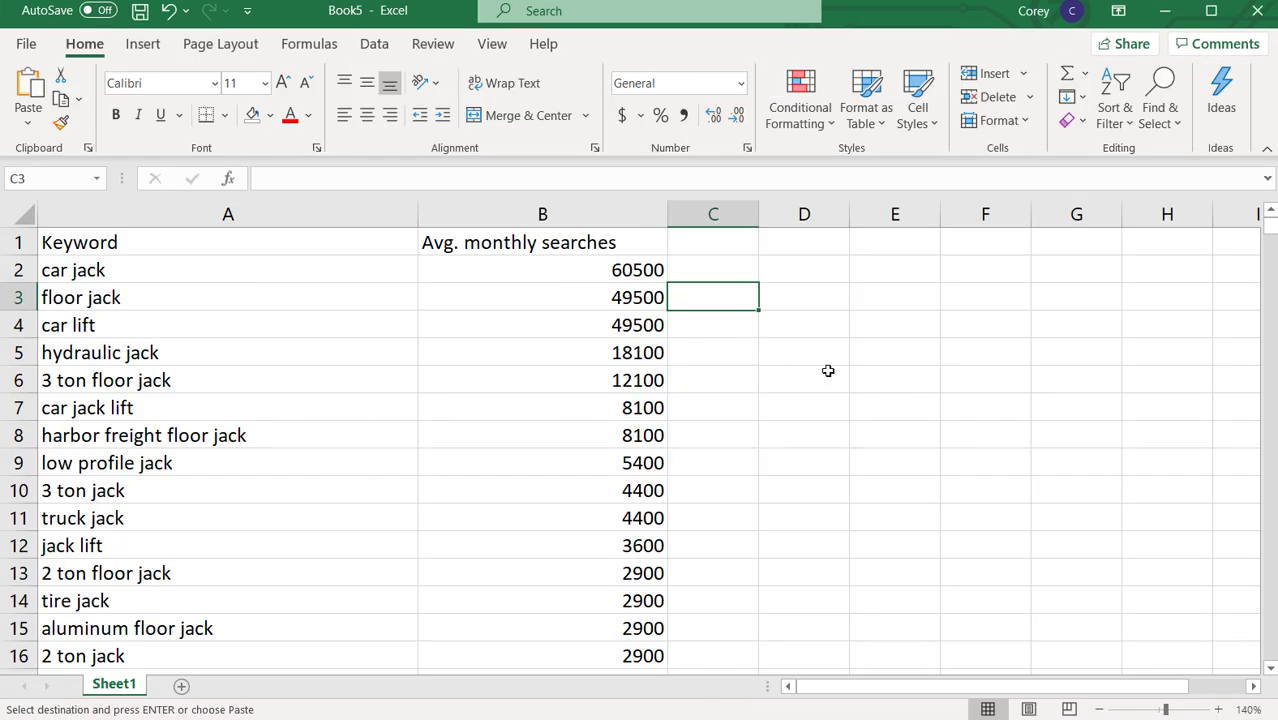
scroll(71, 467, "down", 20)
left_click(97, 440)
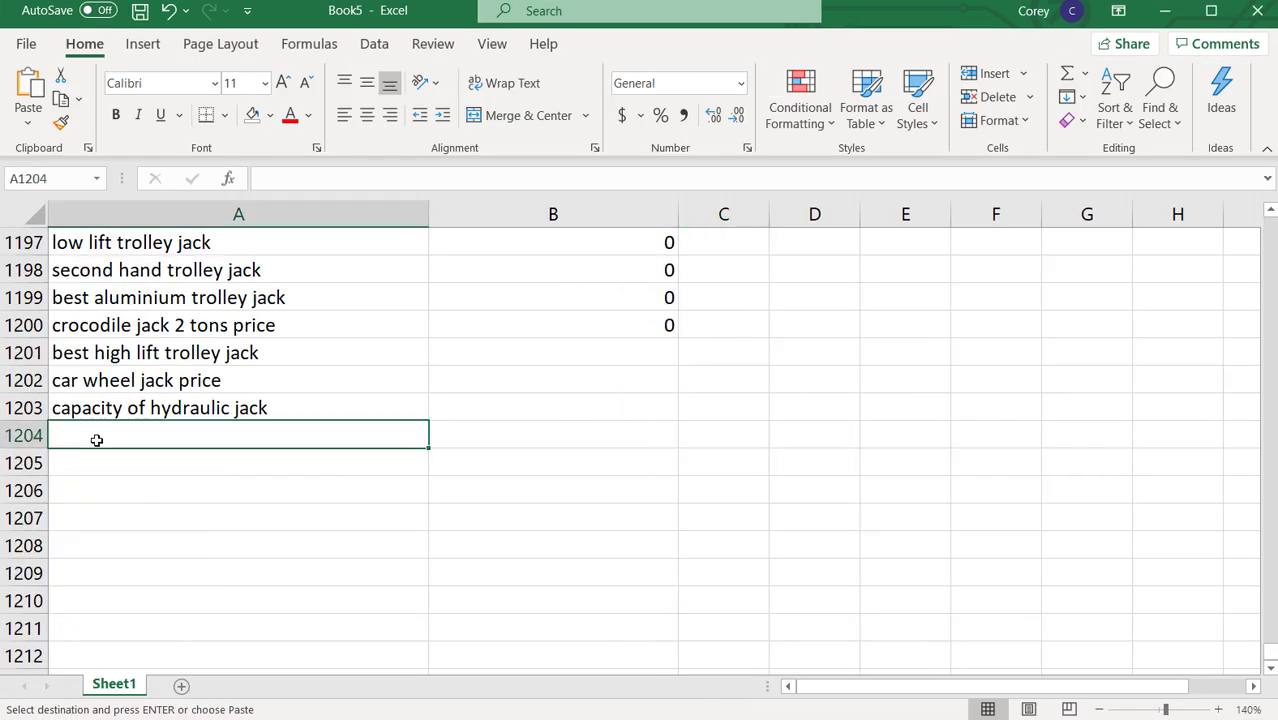
key("ctrl+v")
scroll(157, 351, "down", 1)
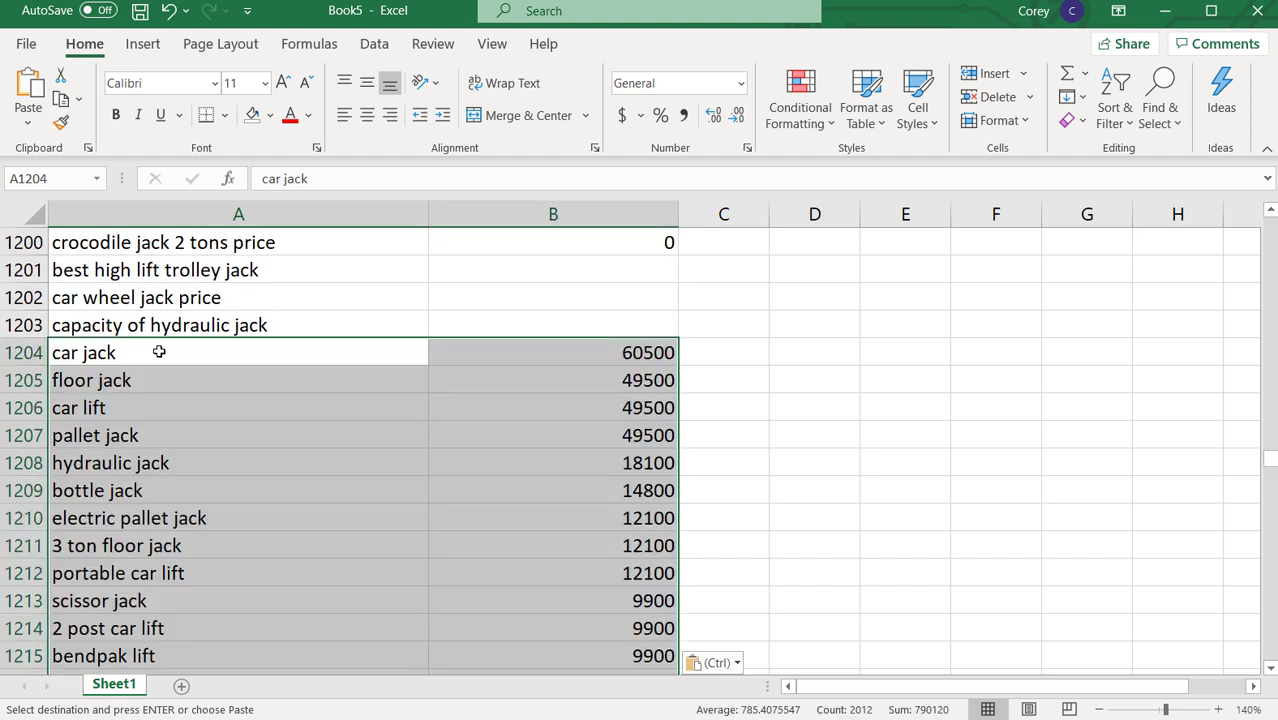
Compare the appended car jack row at A1204 with the car jack row at the start of the list
left_click(318, 346)
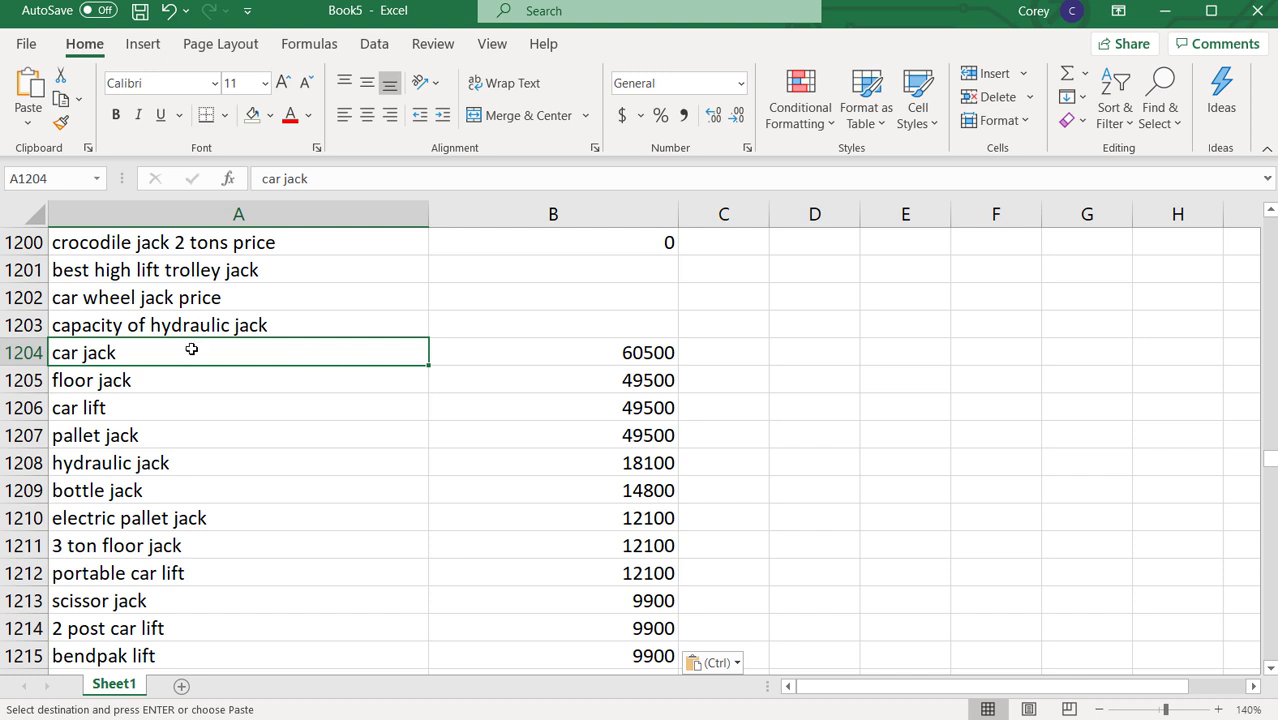
left_click(516, 351, "shift")
left_click(943, 417)
left_click_drag(1270, 464, 1270, 228)
left_click_drag(180, 280, 556, 280)
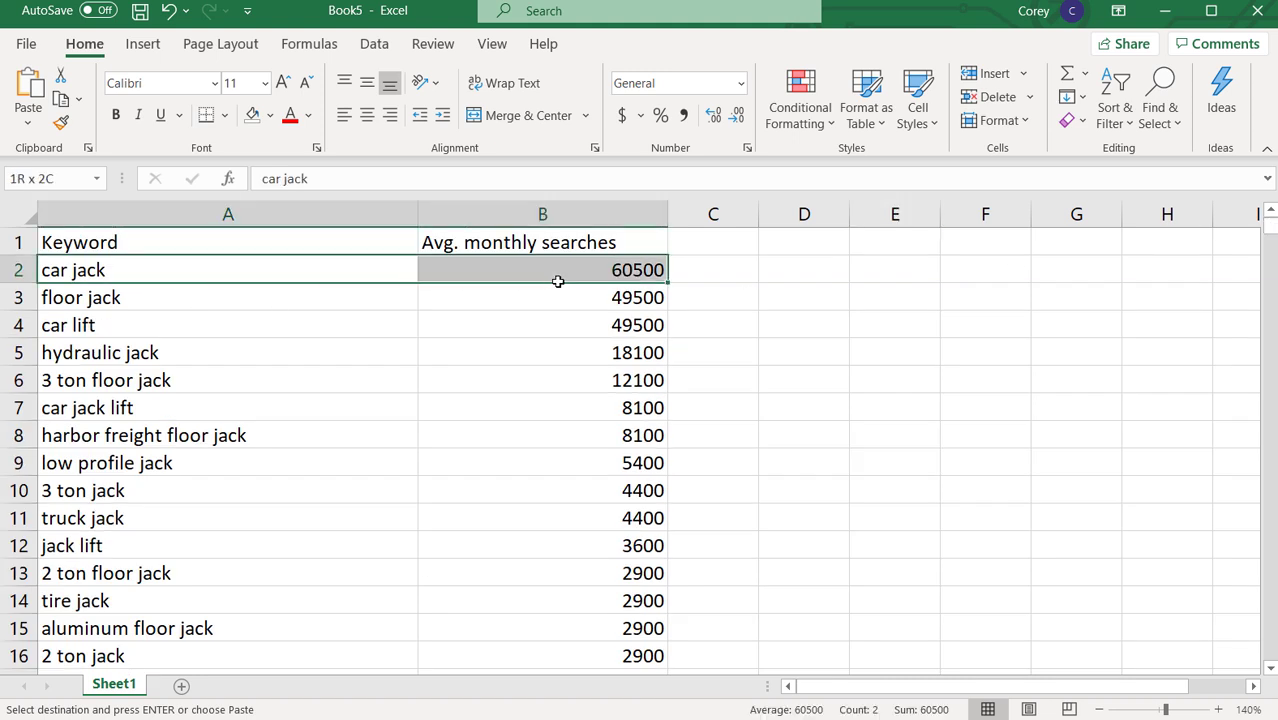
left_click(824, 316)
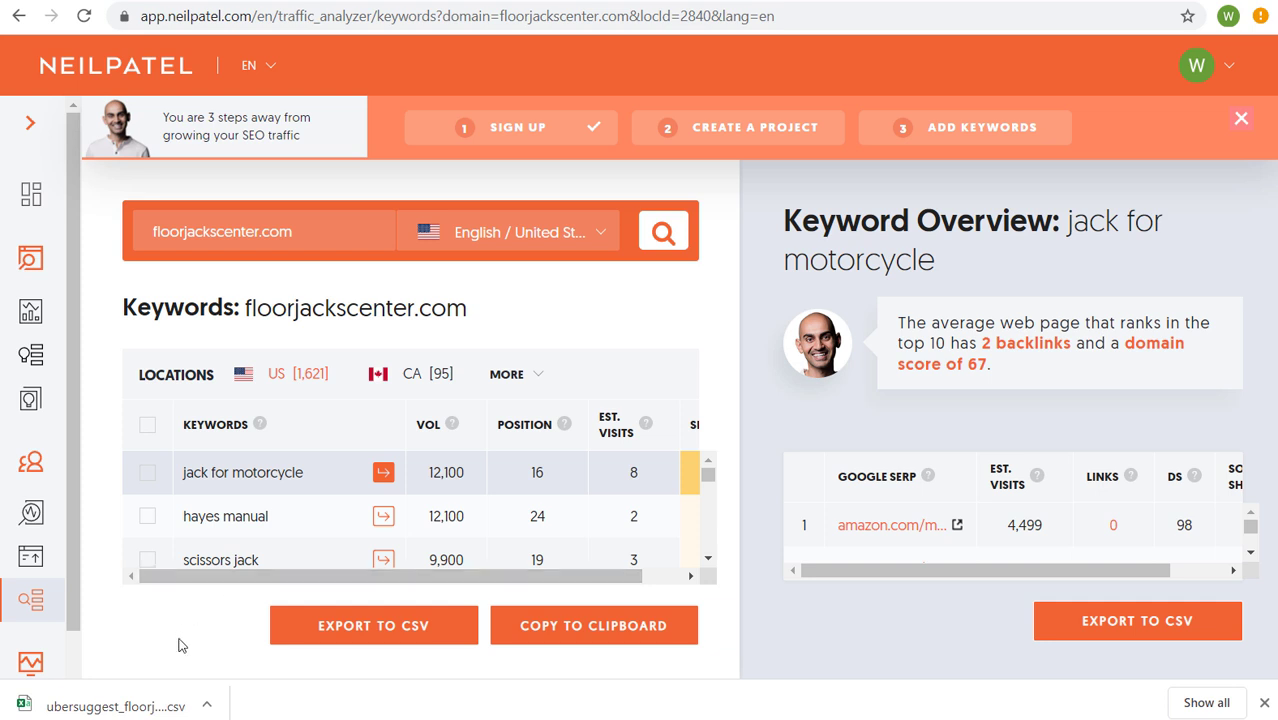
Open the downloaded Ubersuggest CSV for floorjackscenter.com and delete its No column
left_click(153, 710)
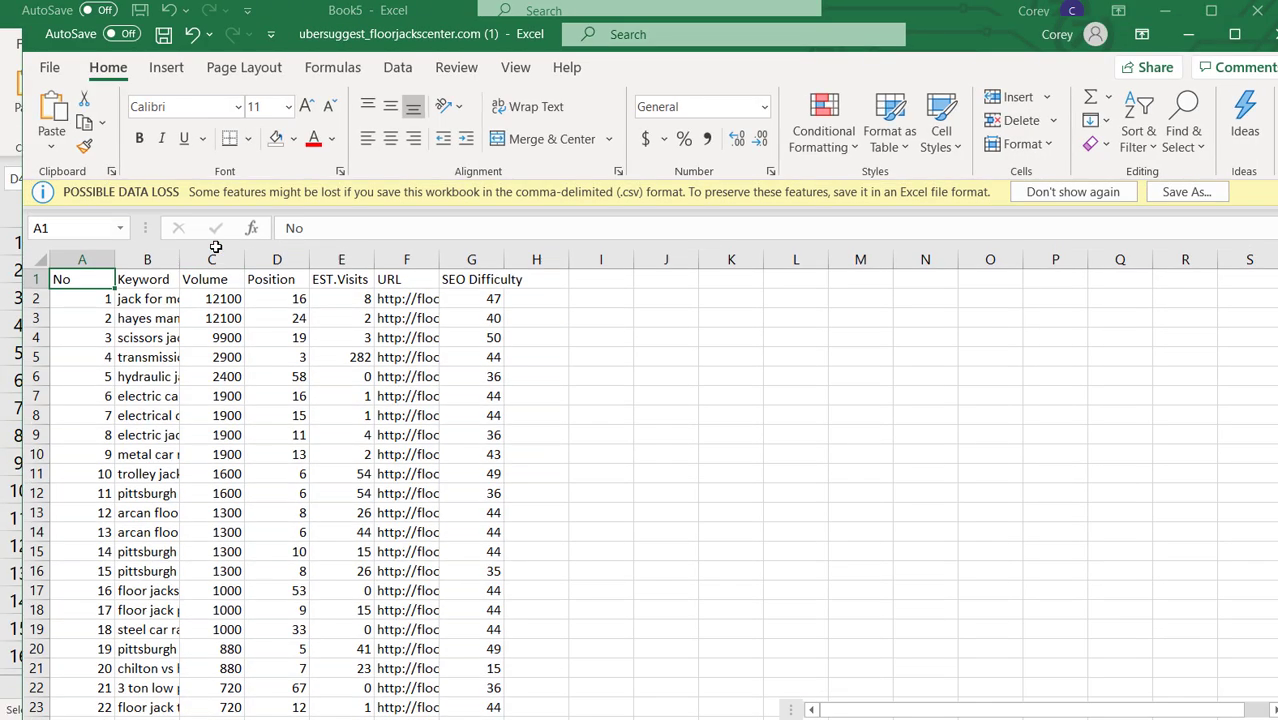
left_click(235, 300)
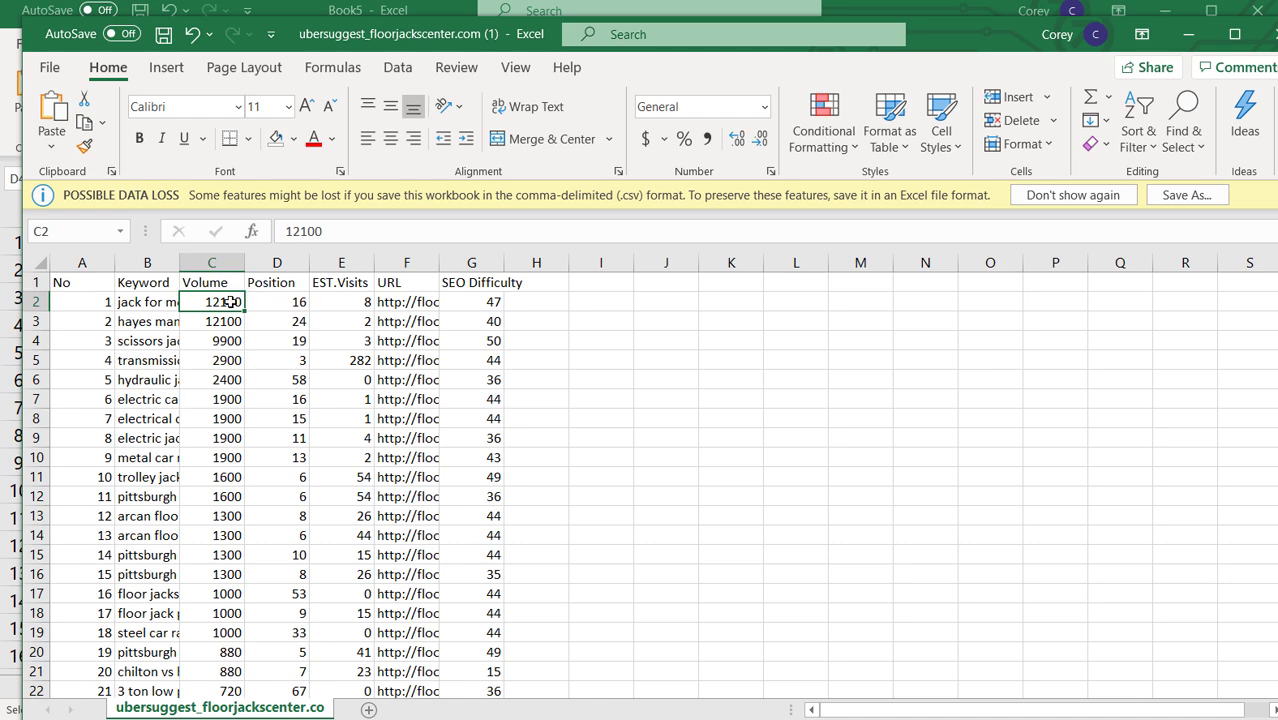
right_click(84, 263)
left_click(187, 460)
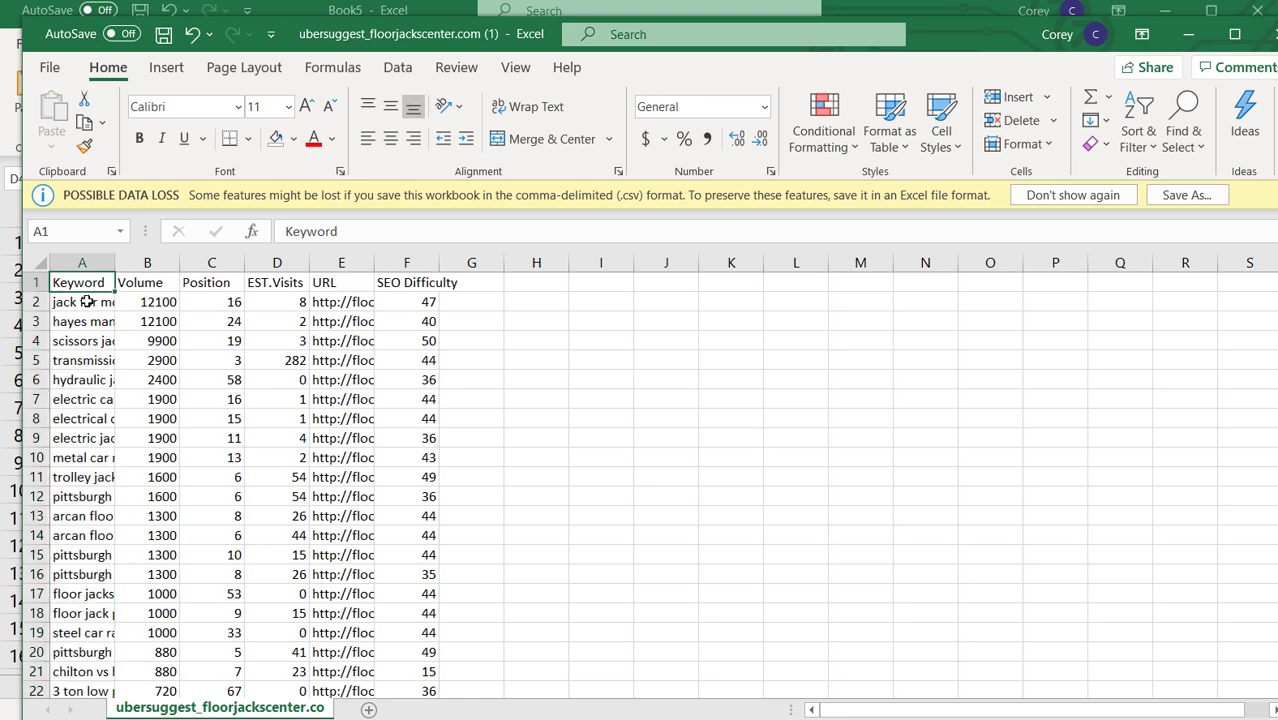
Copy all Ubersuggest keywords with their volumes, without the header, and append them to Book5 starting at A2210
left_click_drag(86, 301, 150, 302)
left_click_drag(153, 362, 178, 690)
key("ctrl+c")
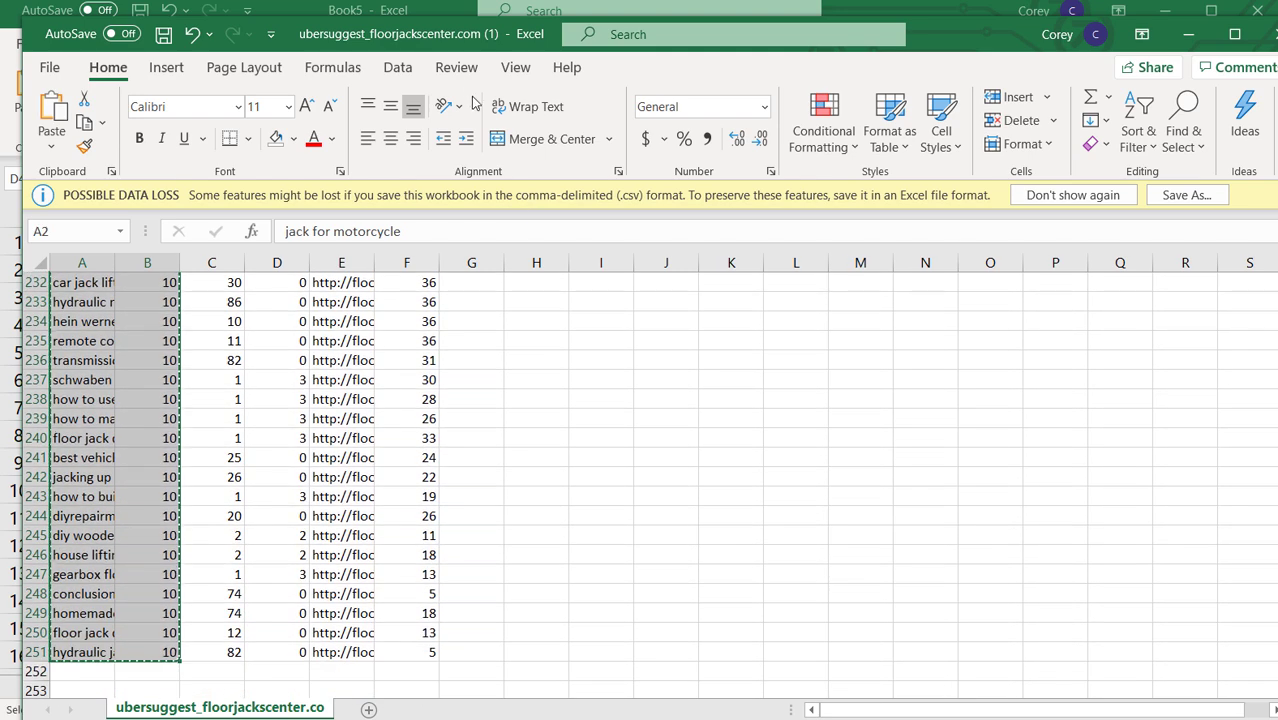
left_click(441, 12)
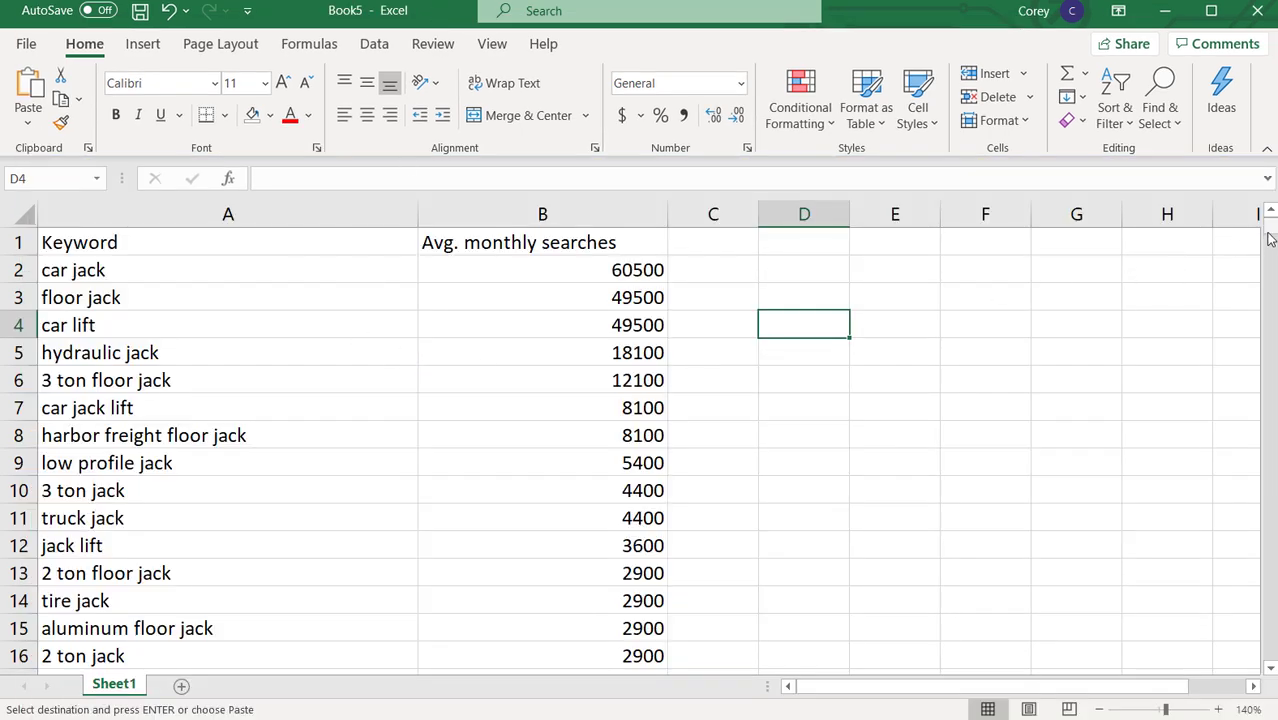
left_click_drag(1270, 232, 1270, 650)
left_click(220, 439)
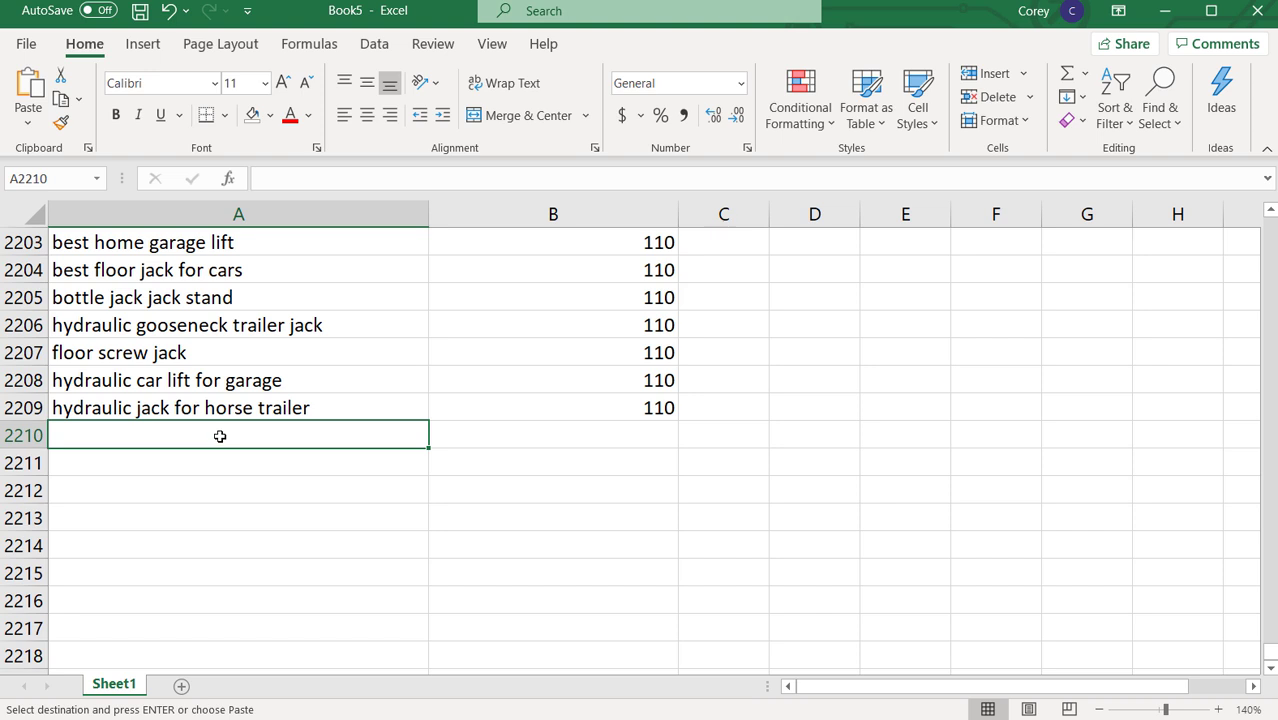
key("ctrl+v")
Look through the appended Ubersuggest keywords and their search volumes in Book5
left_click(832, 371)
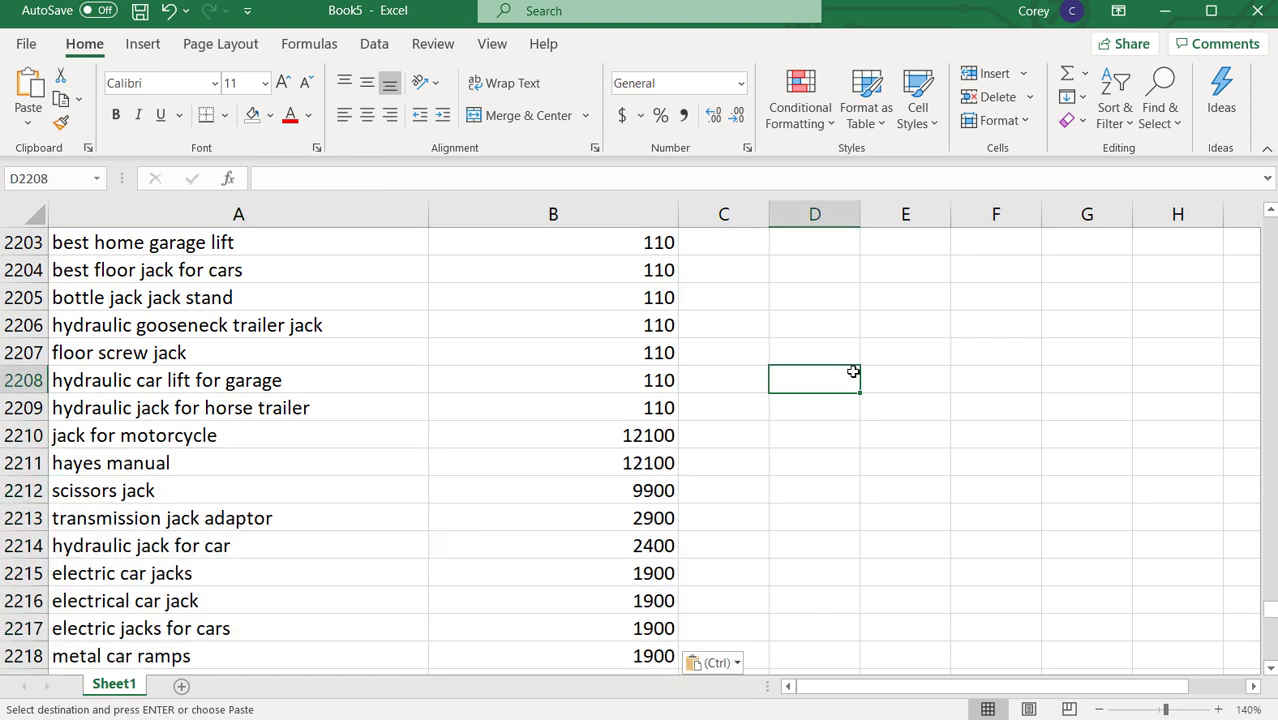
left_click(260, 437)
left_click(448, 351)
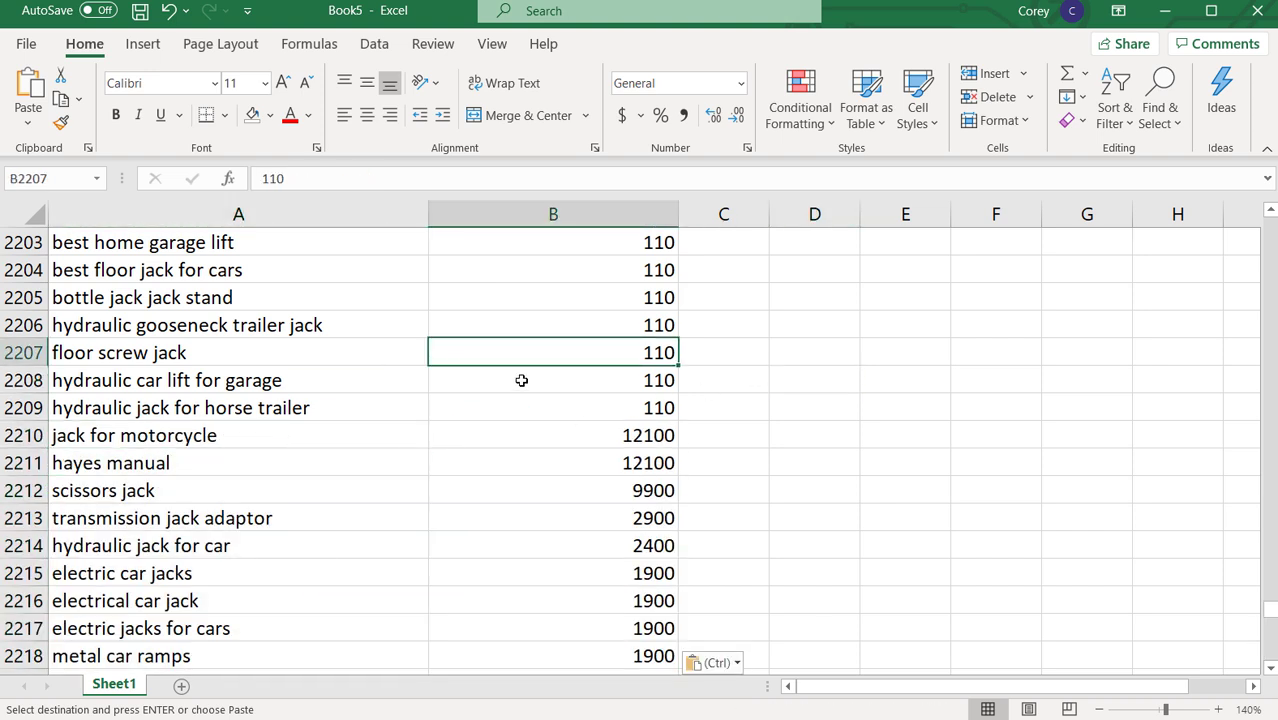
scroll(847, 395, "down", 20)
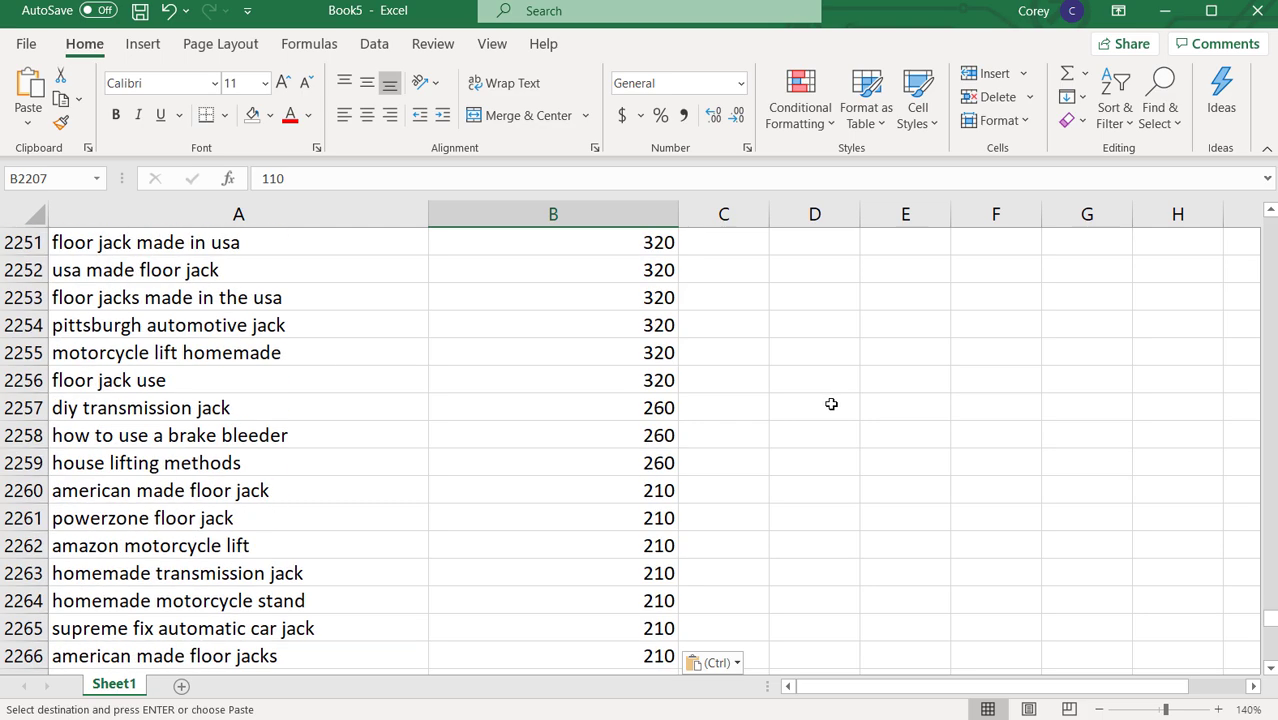
scroll(950, 397, "down", 7)
scroll(305, 397, "down", 11)
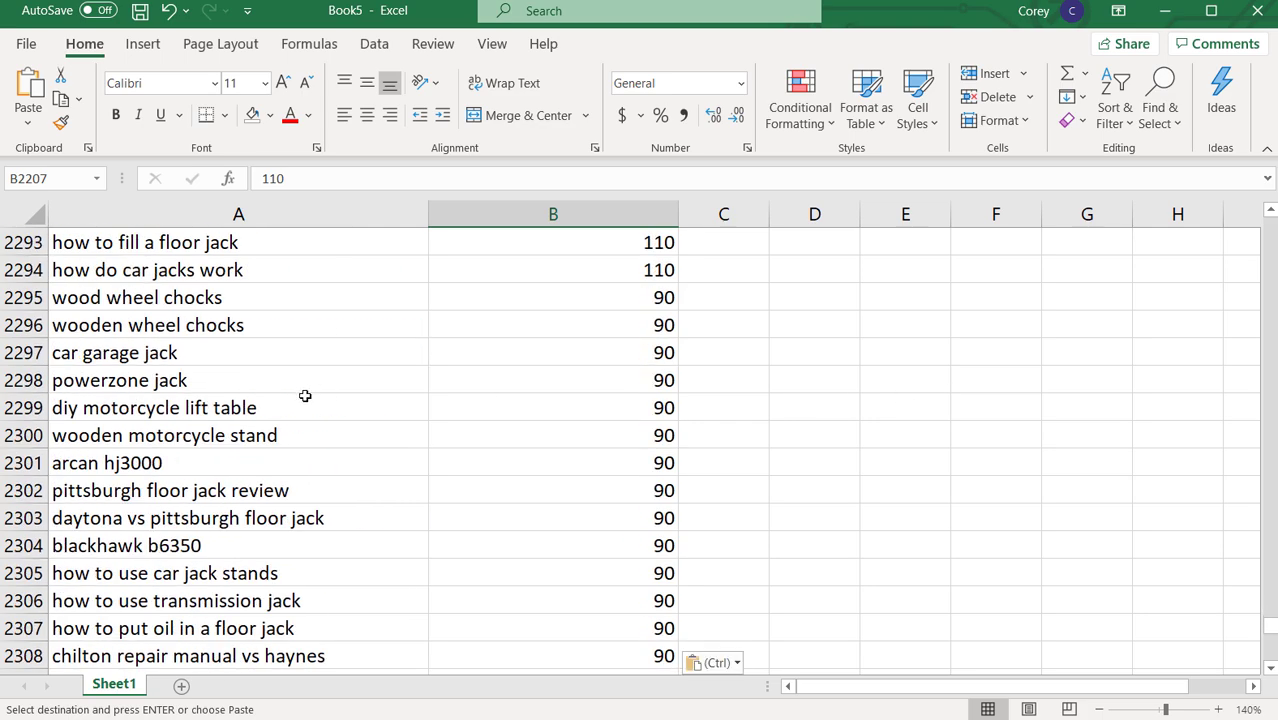
scroll(531, 357, "down", 20)
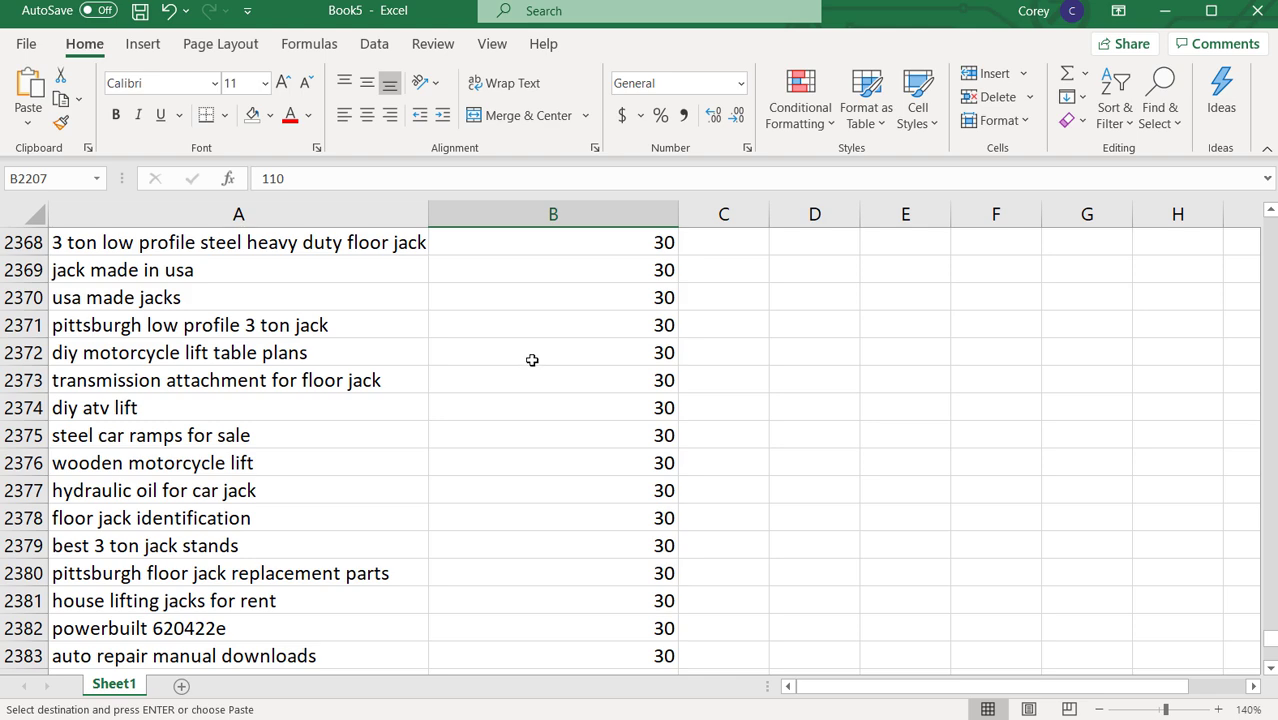
Remove duplicate rows from columns A and B of Book5, checking both Keyword and Avg. monthly searches, with headers excluded
left_click_drag(1270, 642, 1270, 215)
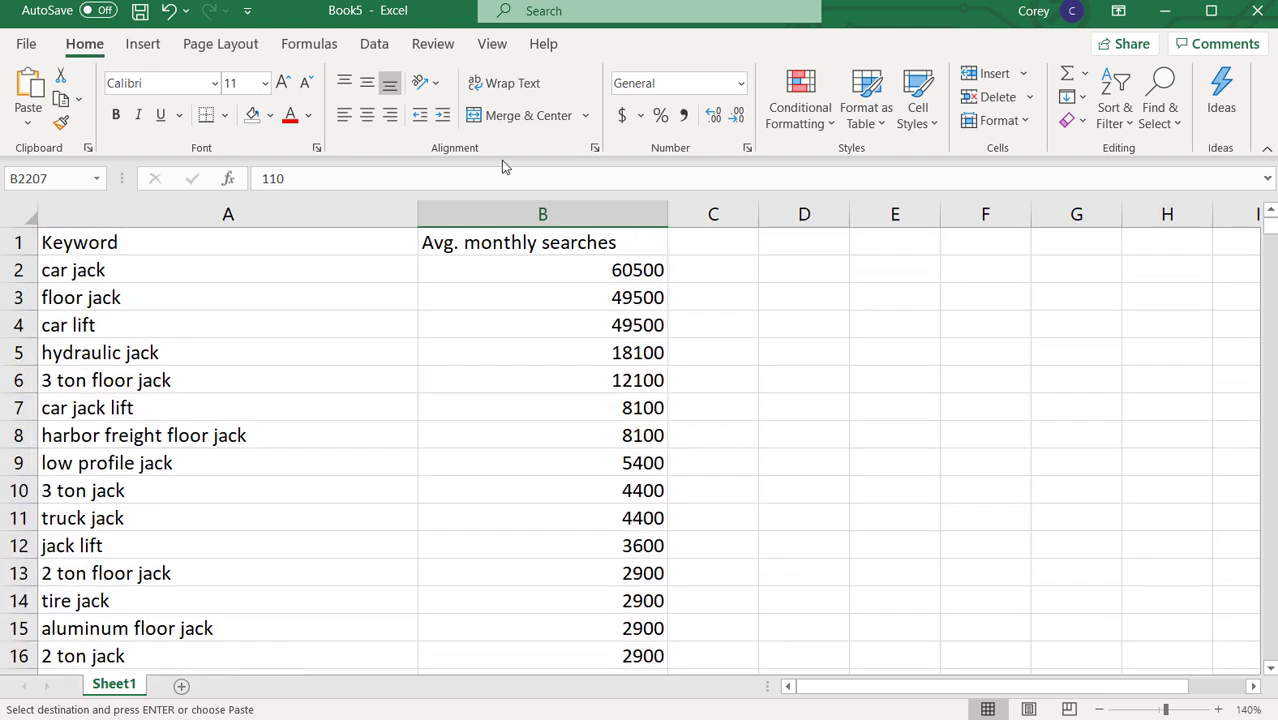
left_click(226, 213)
left_click_drag(226, 213, 497, 213)
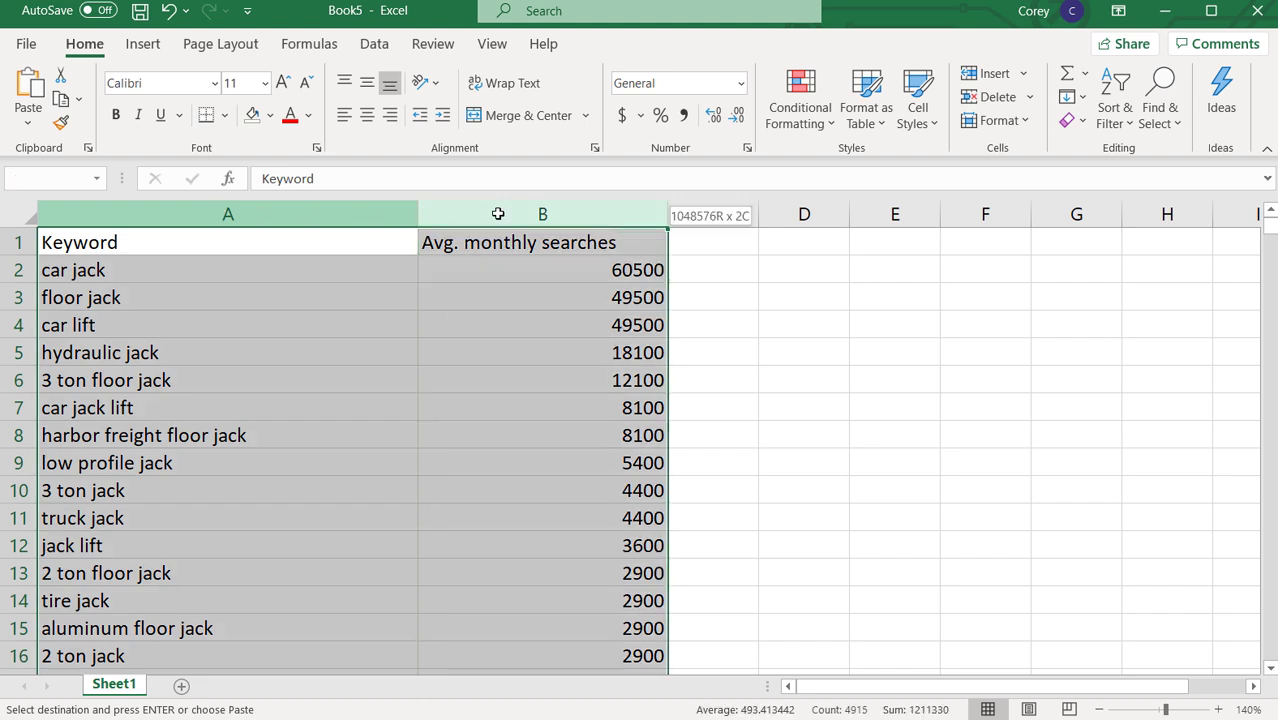
left_click(373, 44)
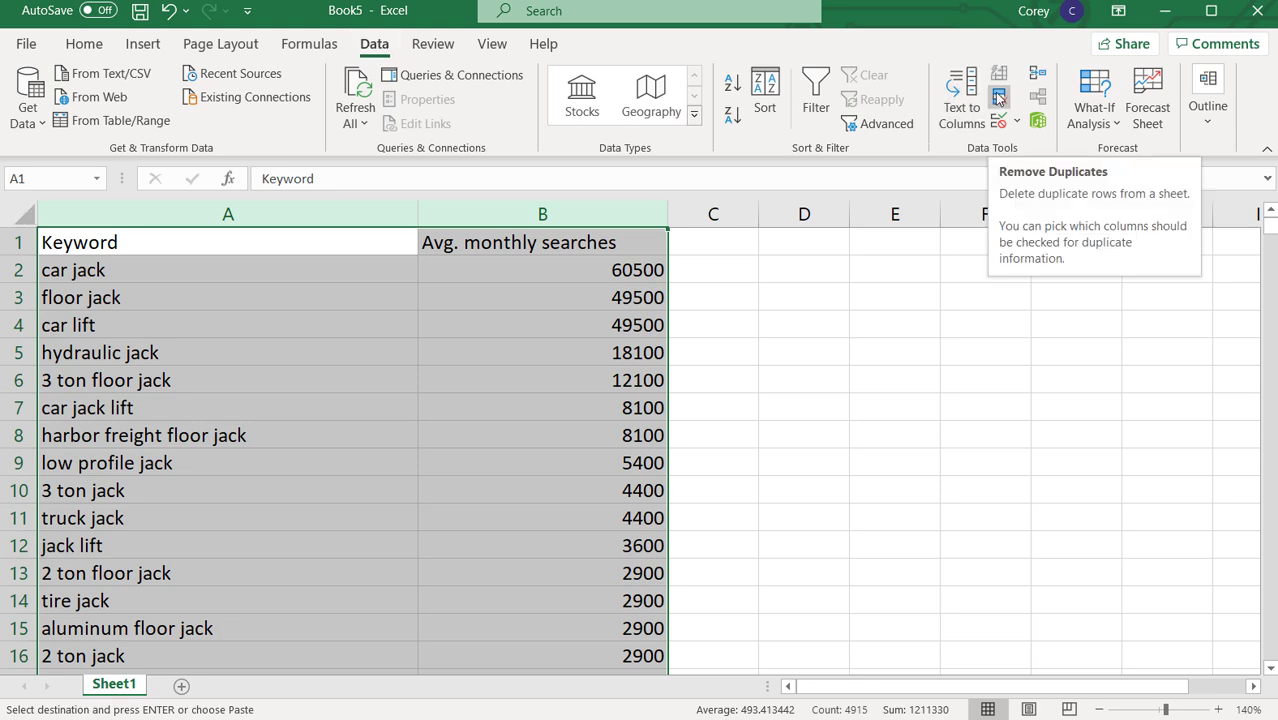
left_click(1214, 11)
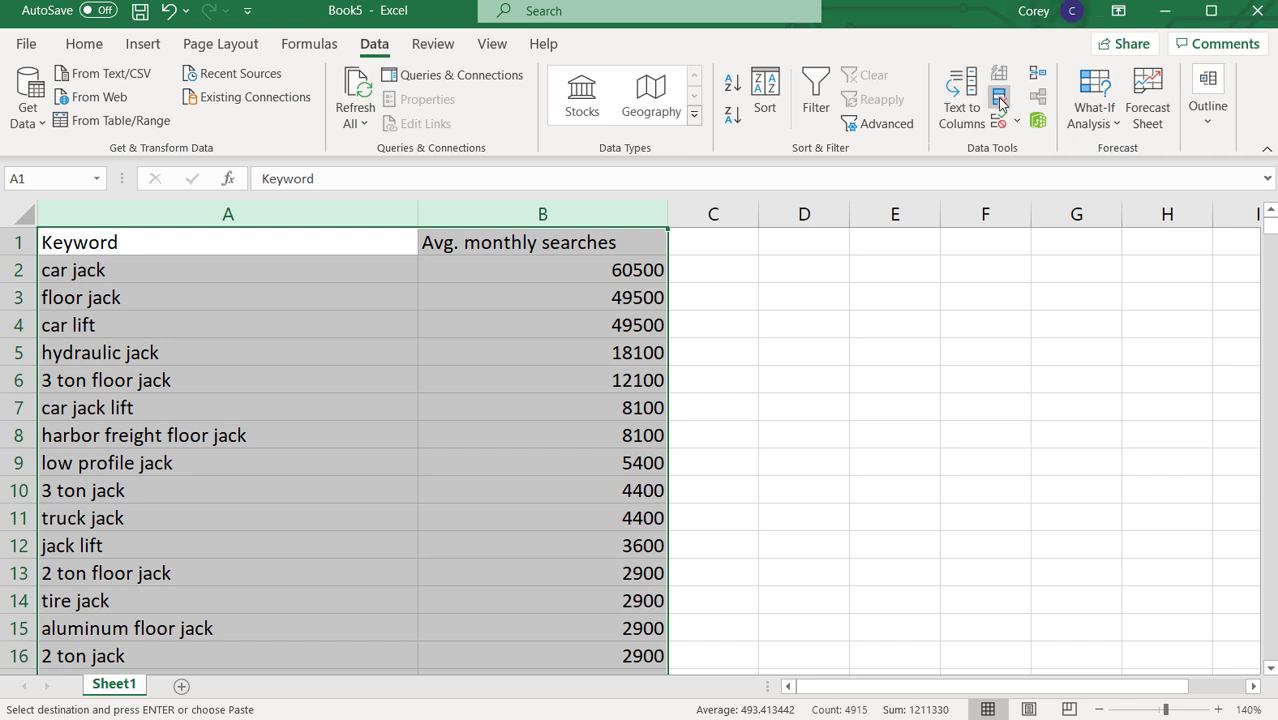
left_click(1000, 100)
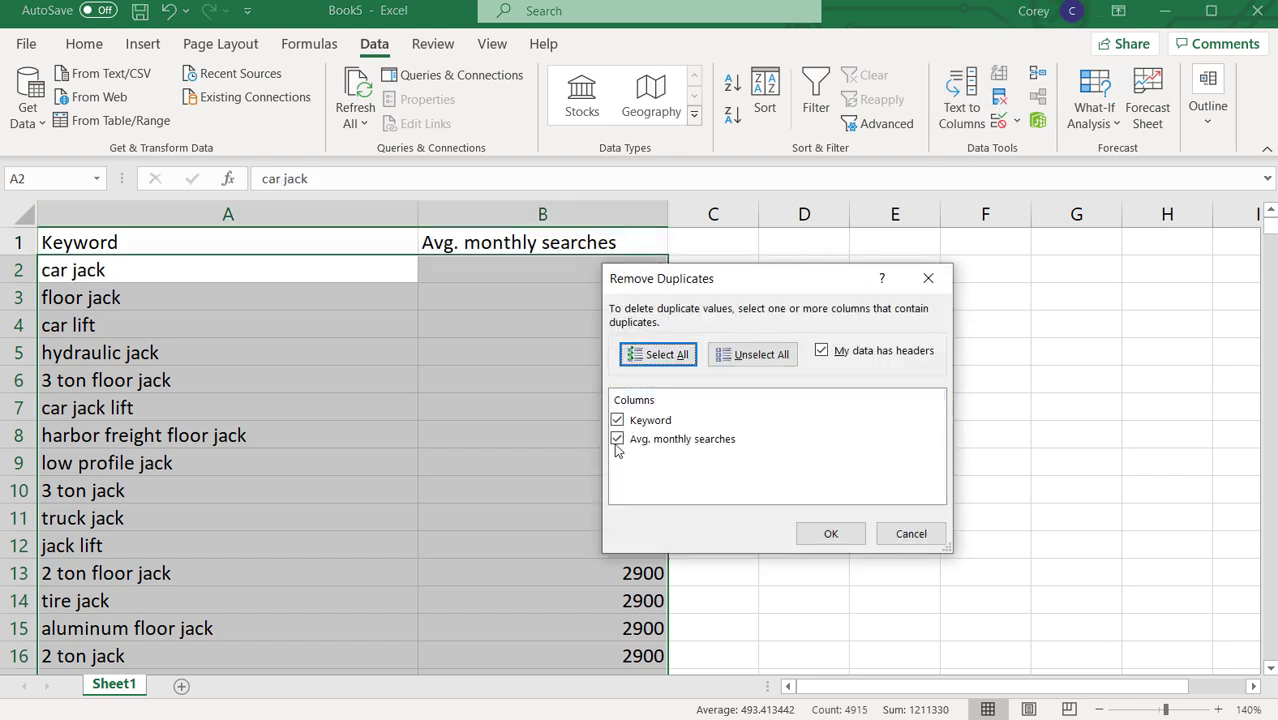
left_click(830, 533)
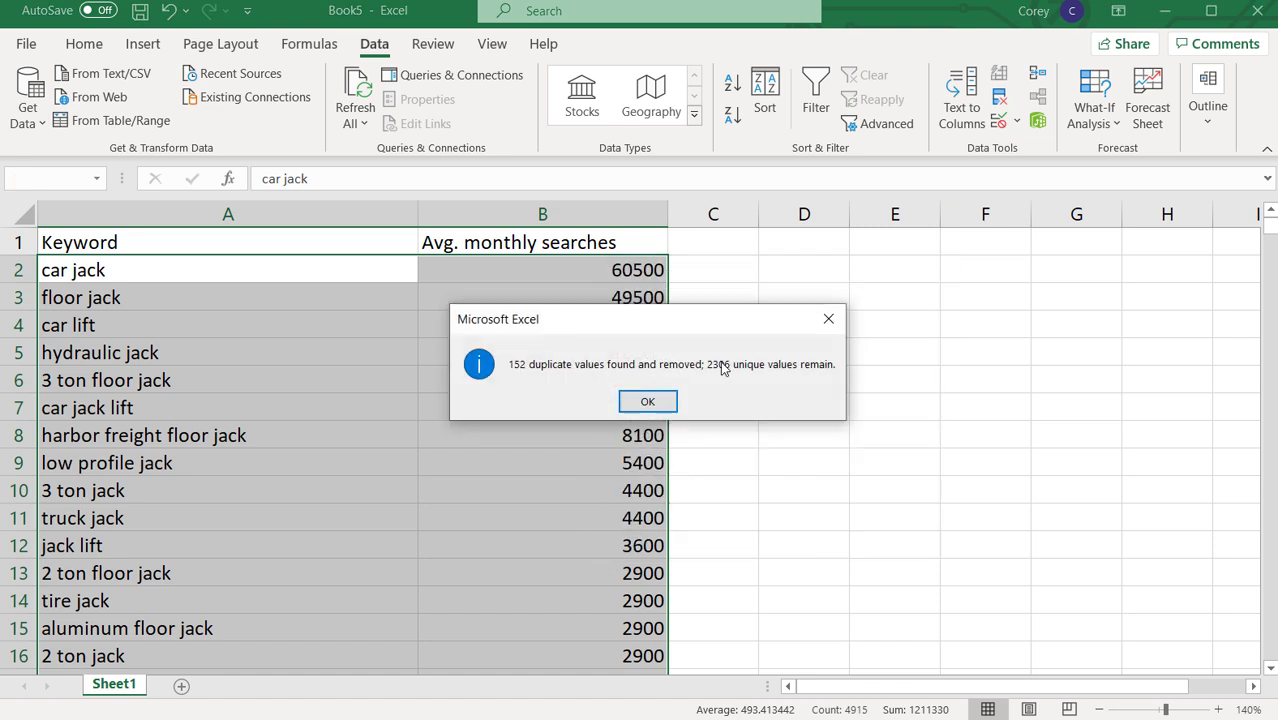
left_click(650, 400)
left_click(924, 345)
Center the contents of the Avg. monthly searches column
left_click(579, 211)
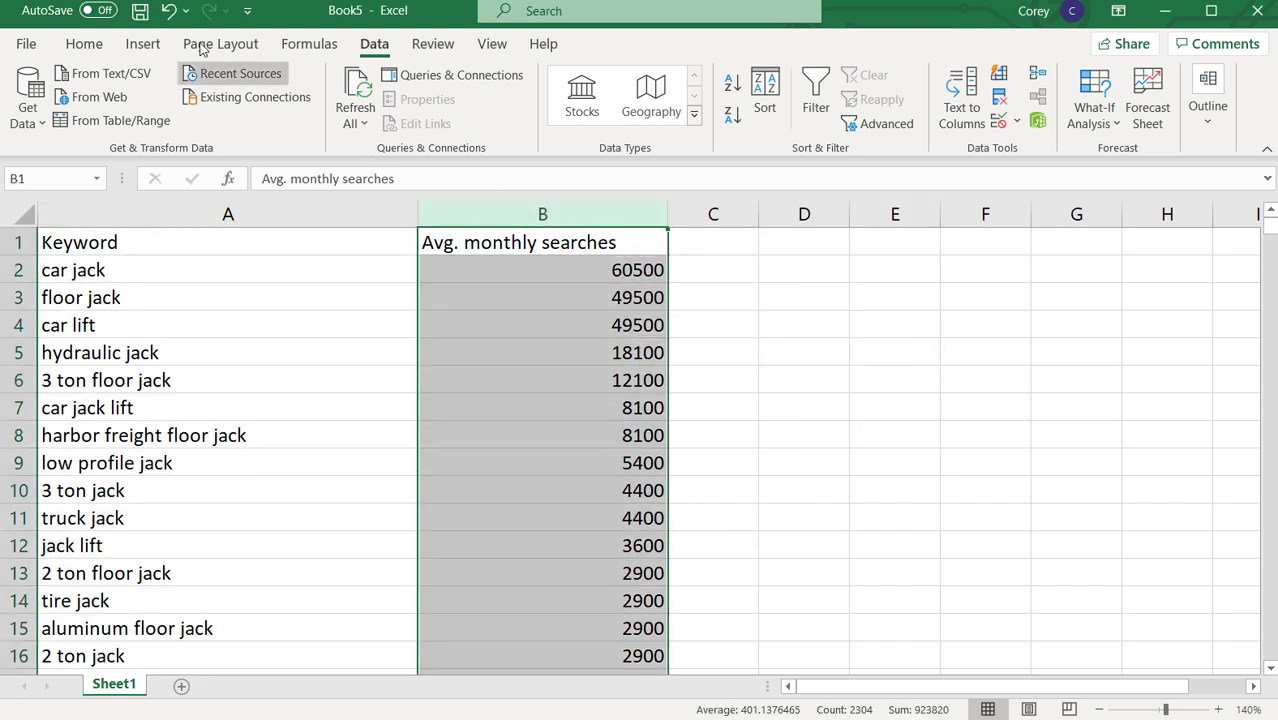
left_click(84, 44)
left_click(368, 116)
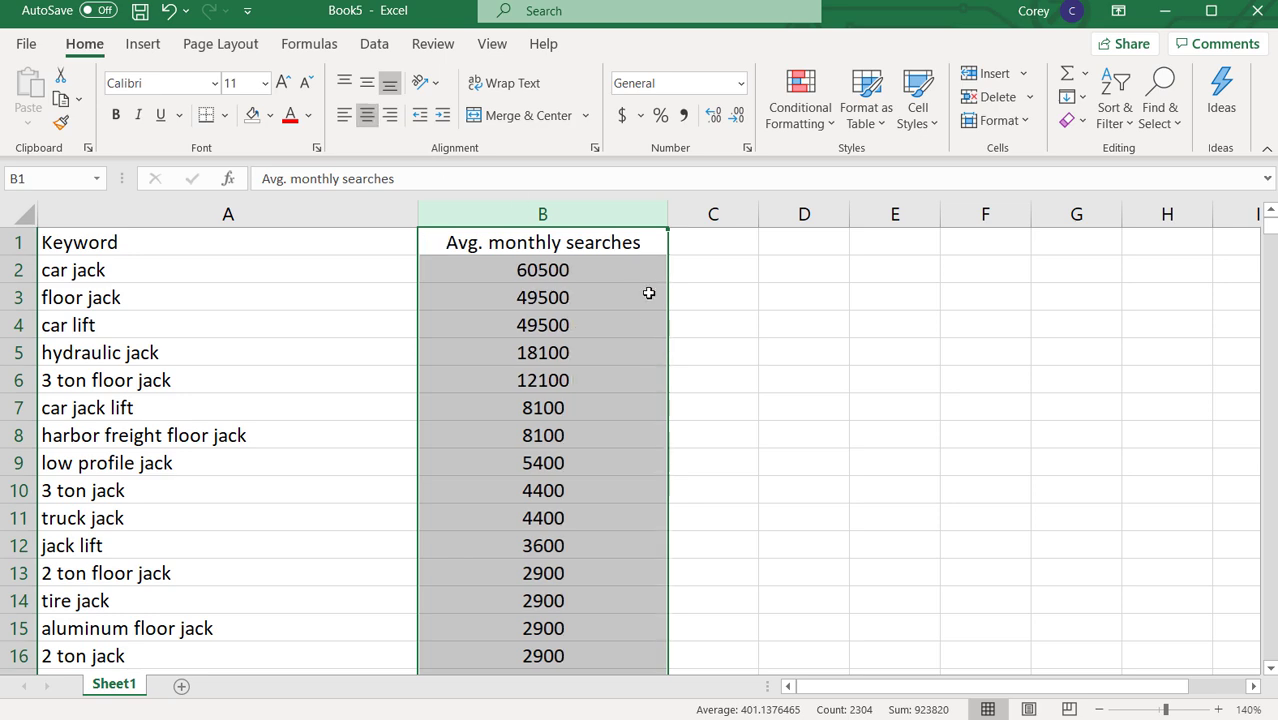
Sort the whole keyword list by Avg. monthly searches from largest to smallest, expanding the selection to include the keywords
left_click(374, 47)
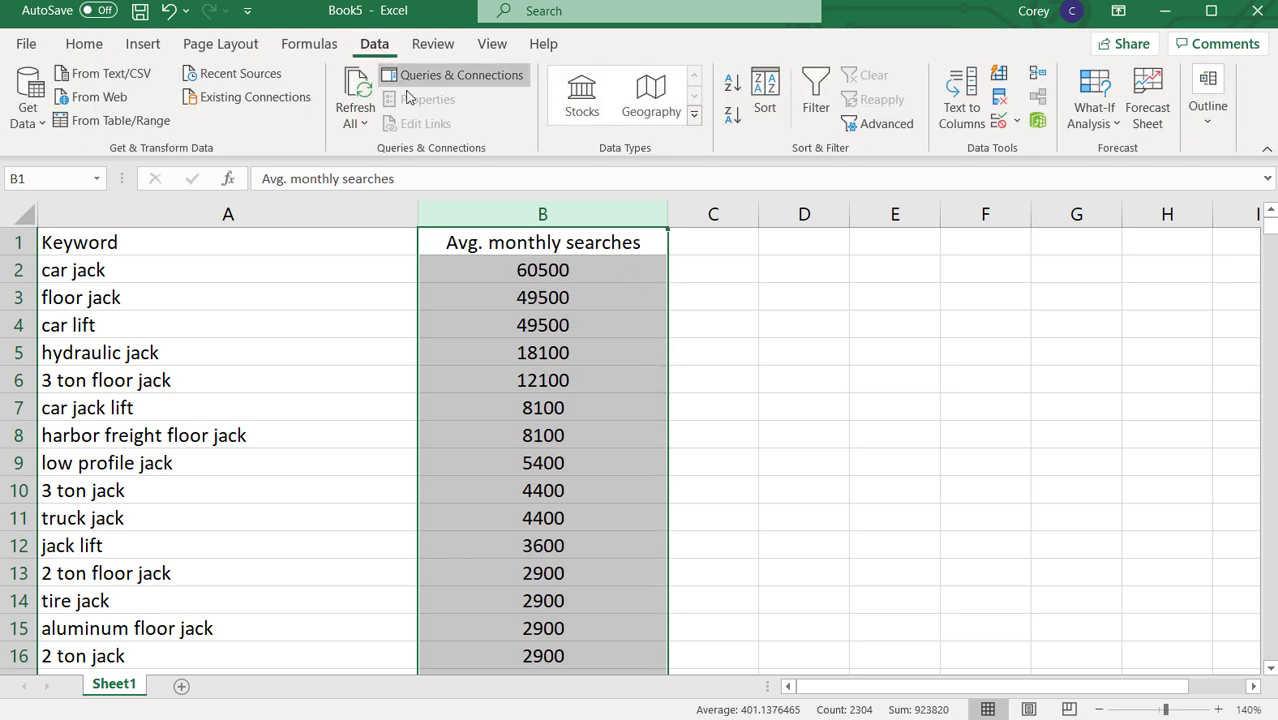
left_click(768, 112)
left_click(832, 470)
left_click(655, 372)
left_click(636, 406)
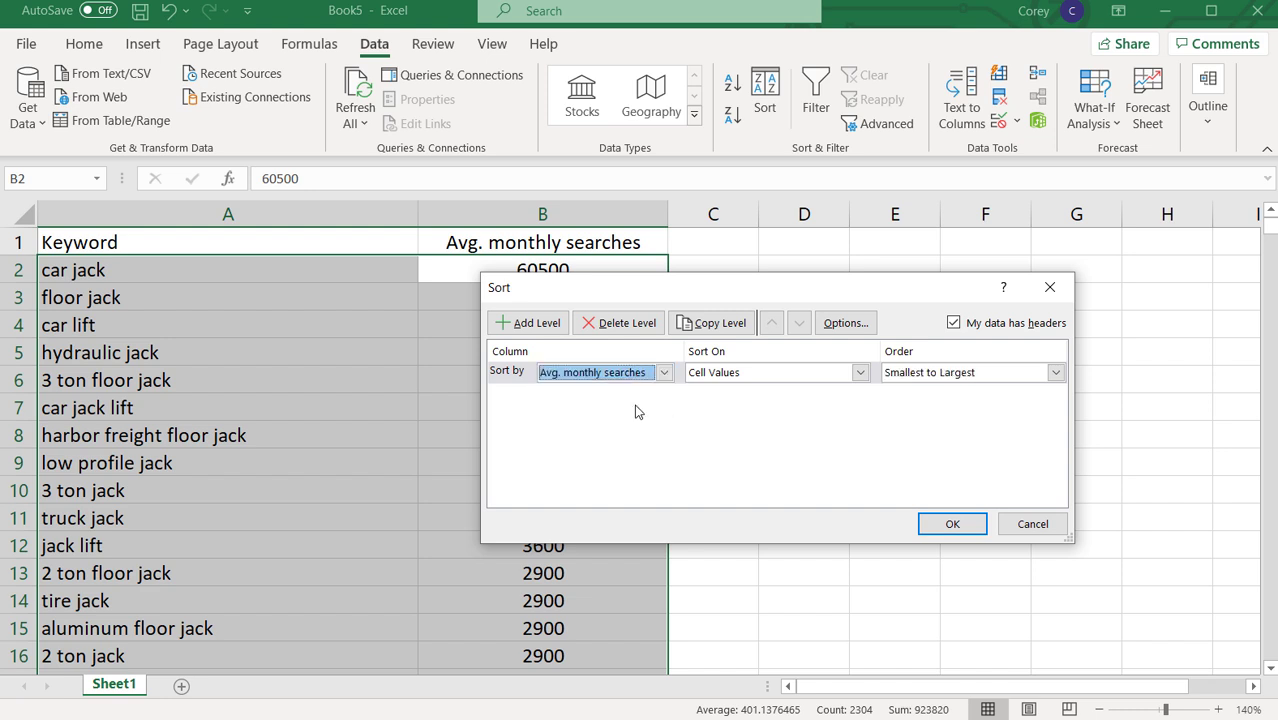
left_click(975, 373)
left_click(965, 403)
left_click(954, 522)
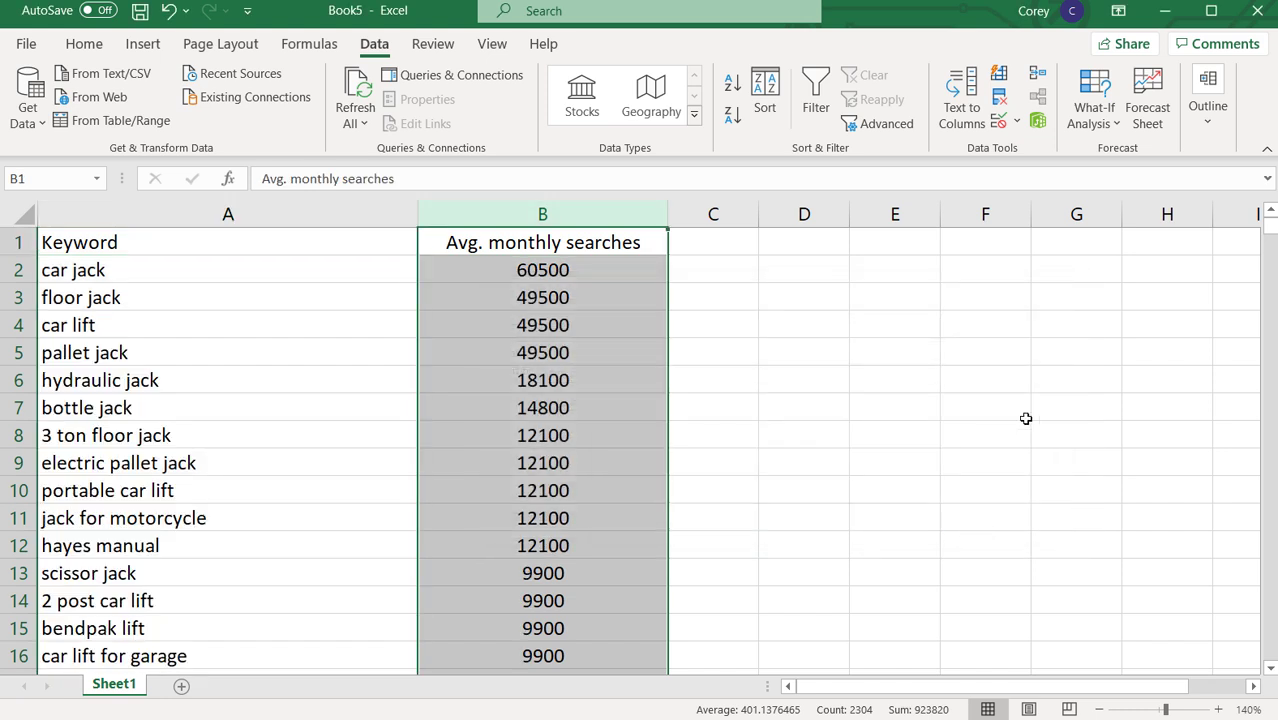
left_click(1040, 410)
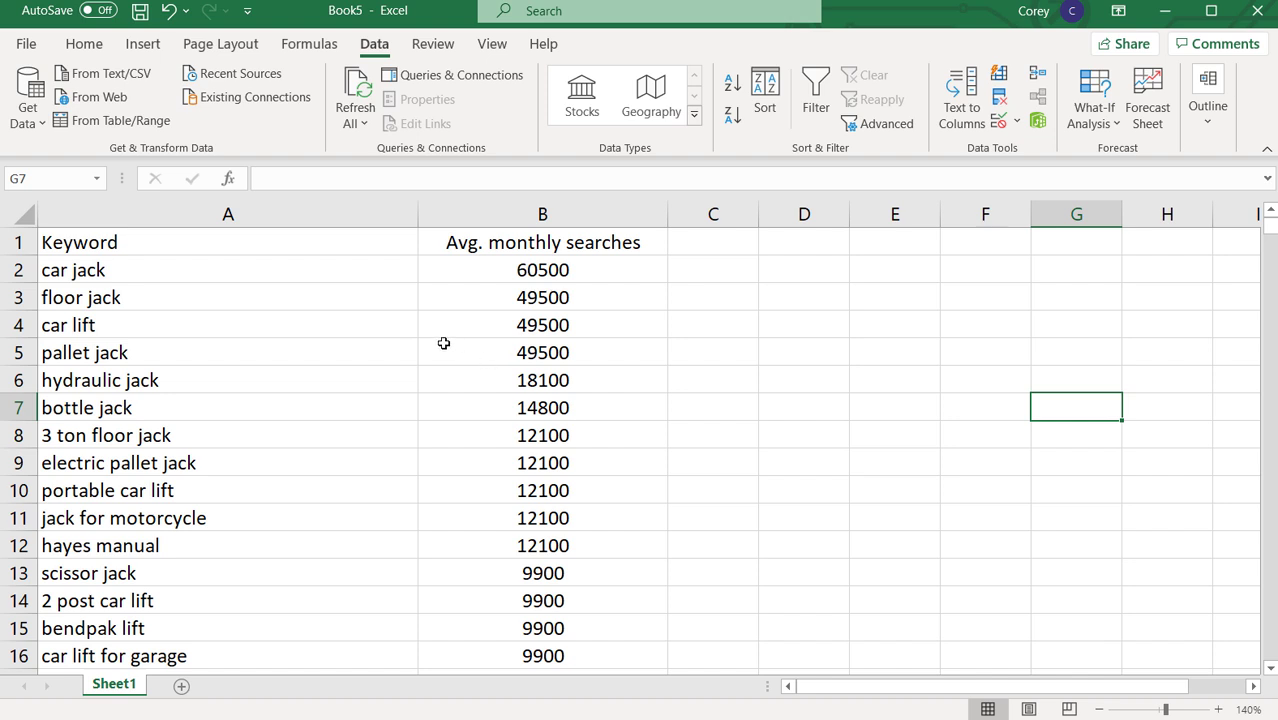
Look through the sorted keywords and their search volumes from the top of the list to around row 112
left_click(86, 269)
left_click_drag(86, 269, 165, 345)
left_click(165, 346)
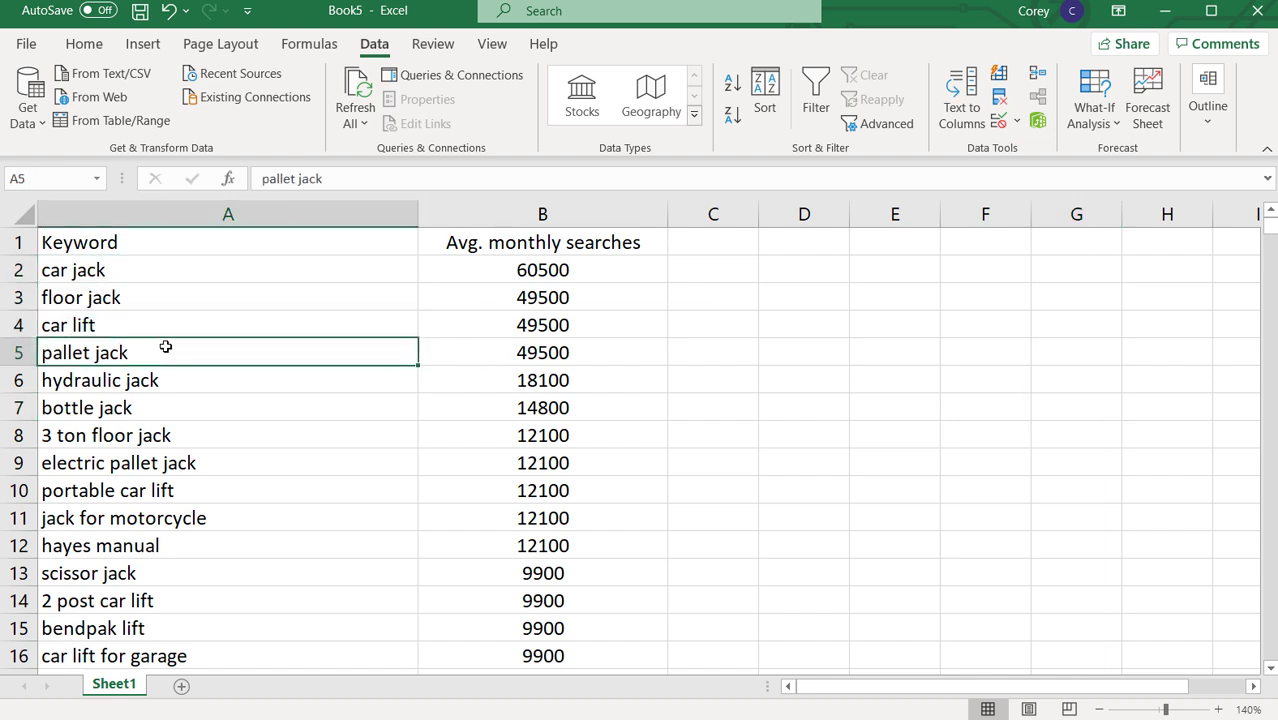
scroll(165, 346, "down", 16)
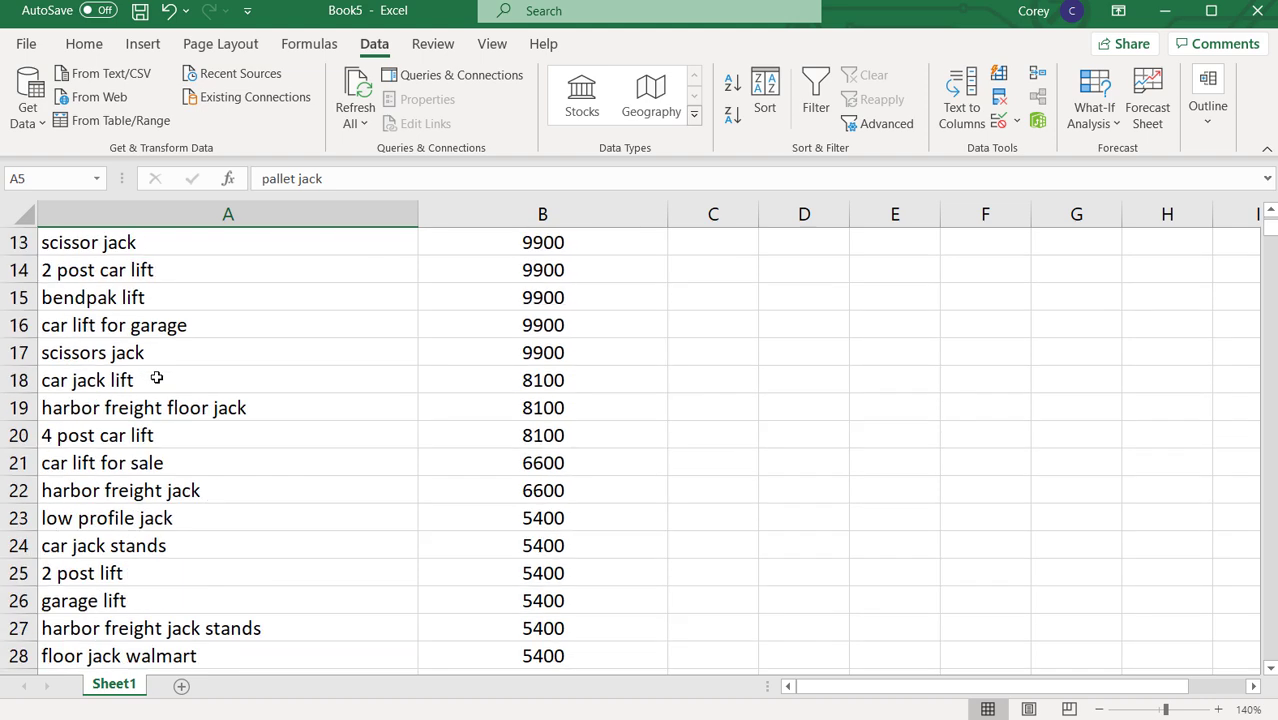
scroll(300, 381, "down", 20)
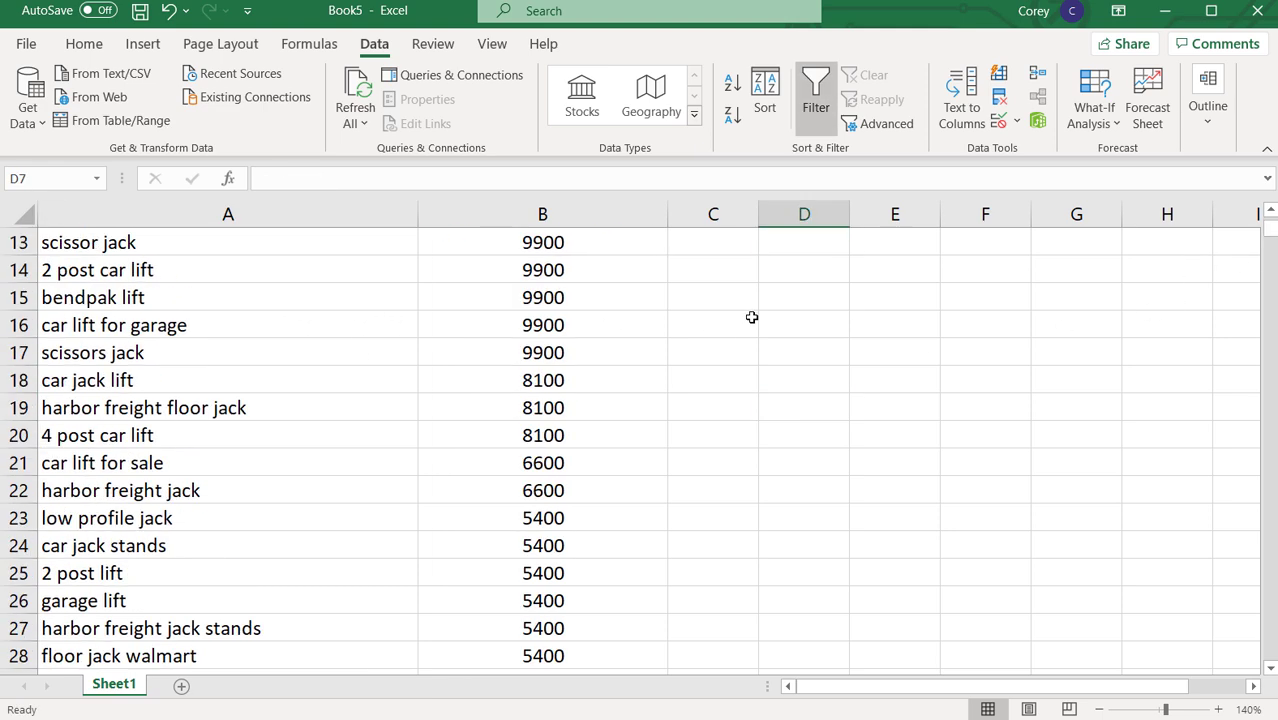
scroll(752, 317, "down", 18)
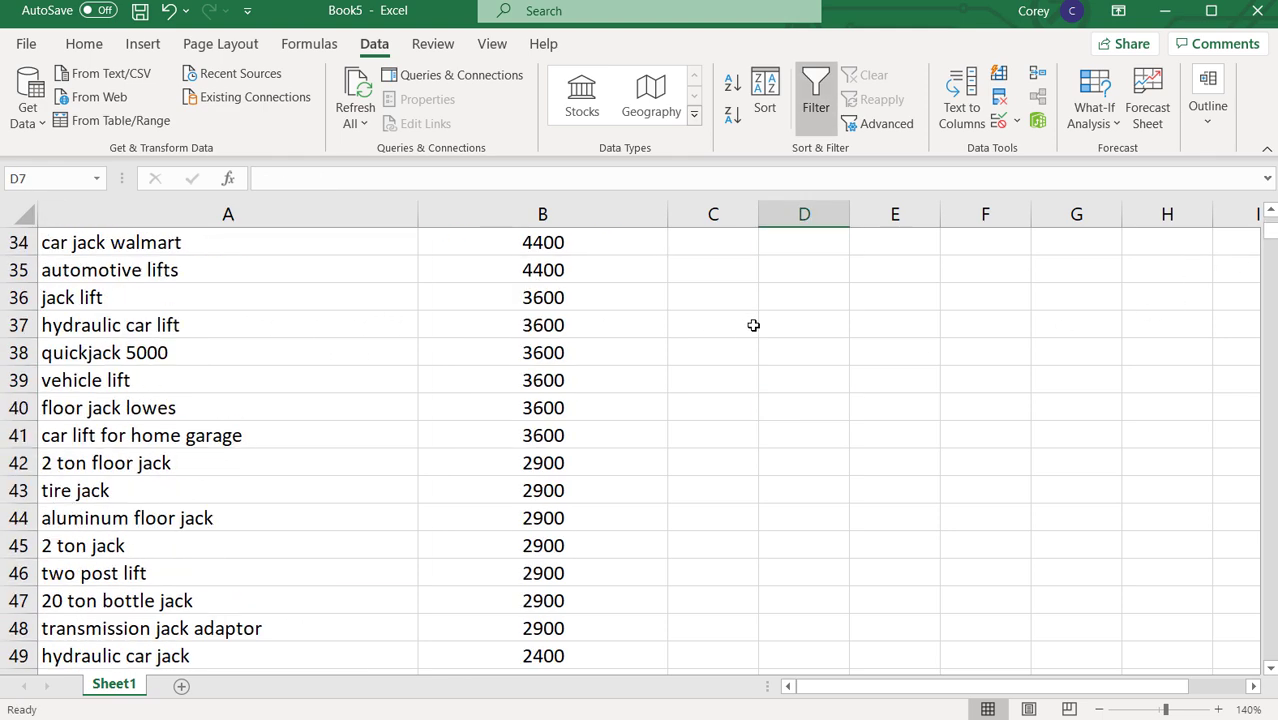
scroll(290, 321, "down", 4)
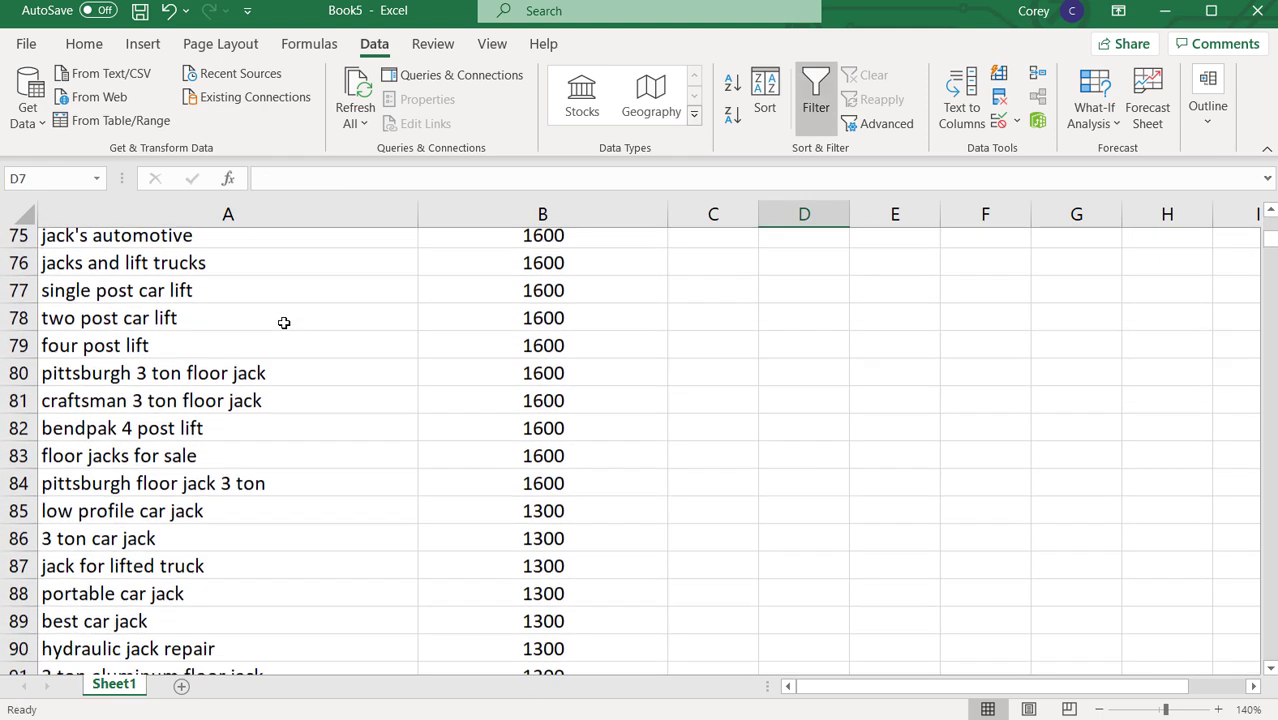
scroll(276, 320, "down", 5)
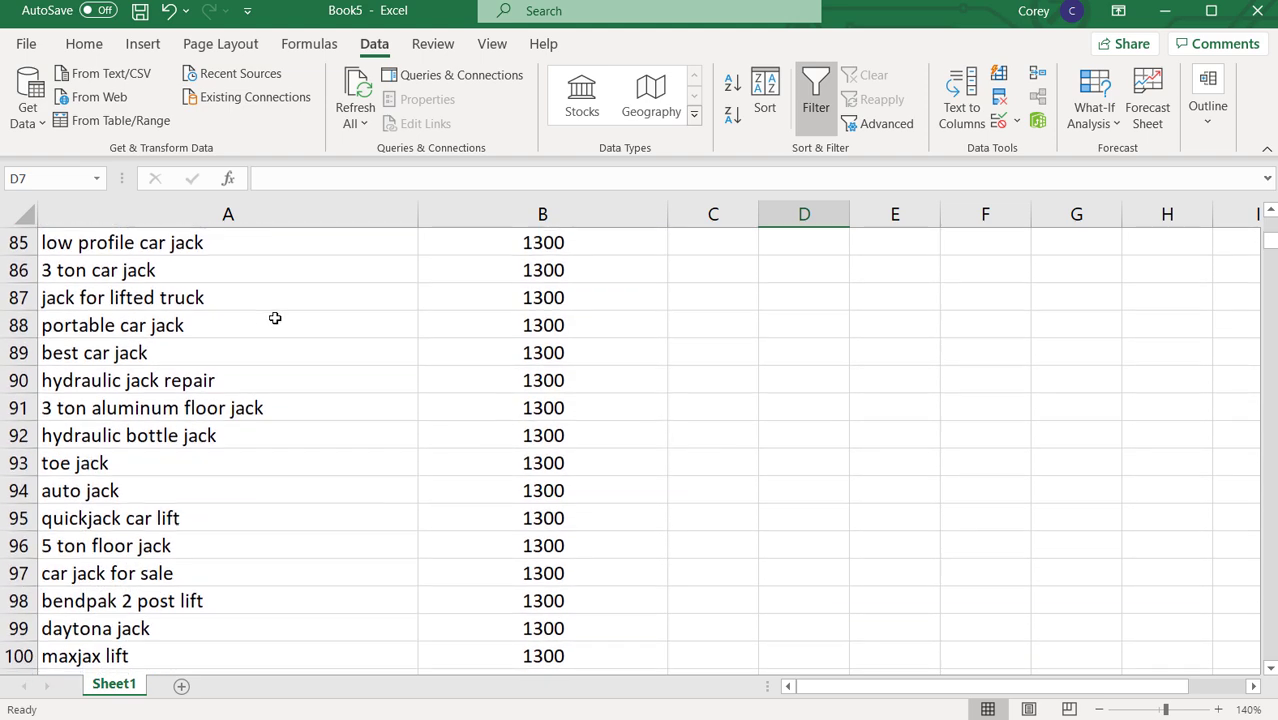
scroll(261, 323, "down", 1)
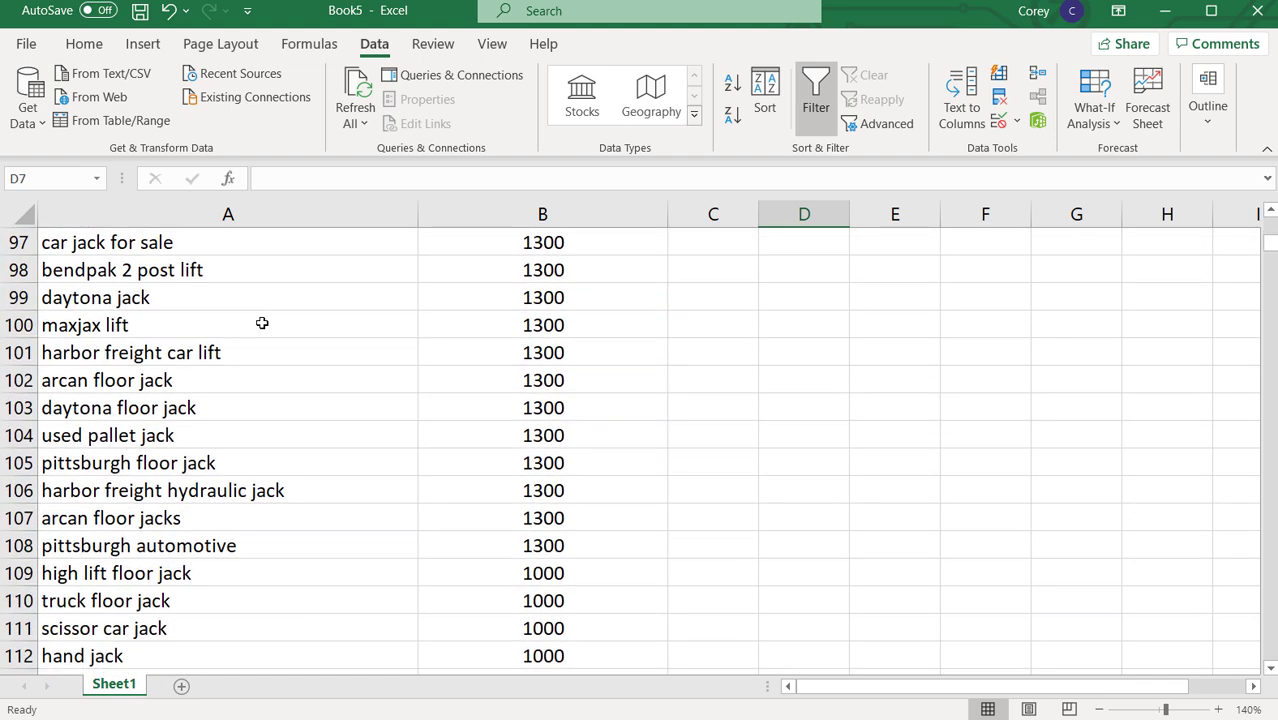
left_click(18, 352)
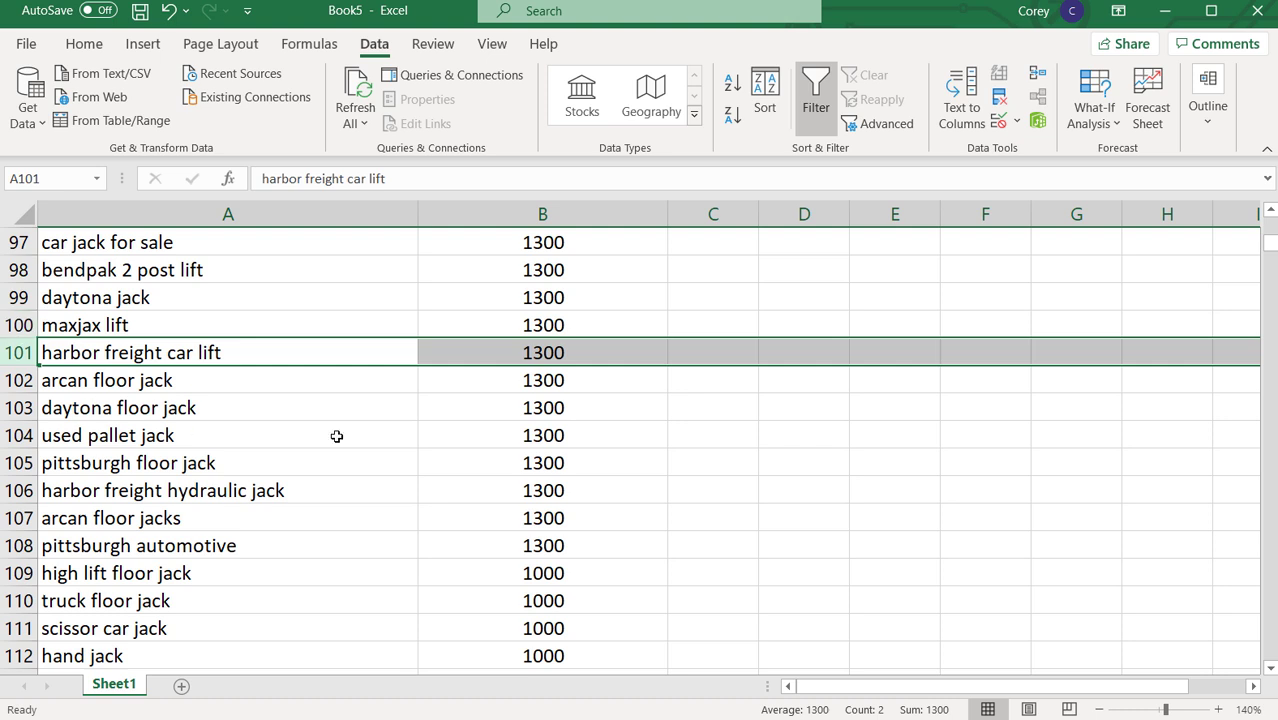
left_click(540, 414)
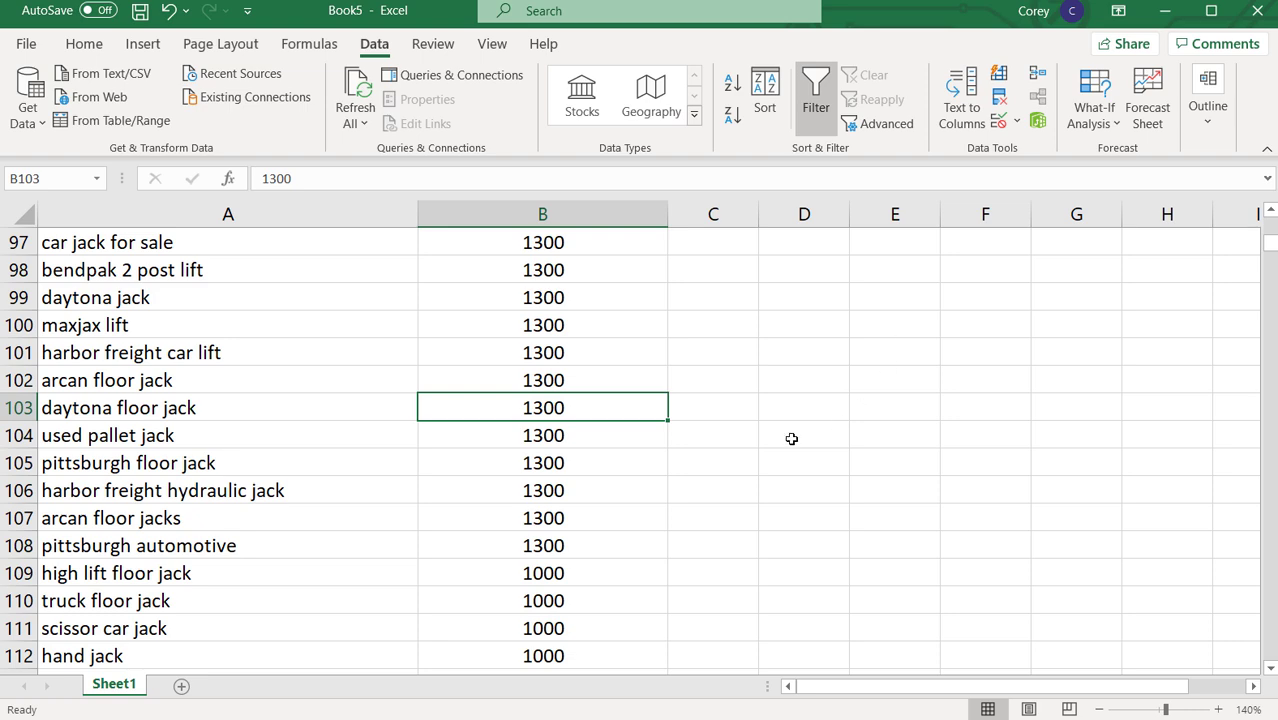
scroll(791, 438, "up", 20)
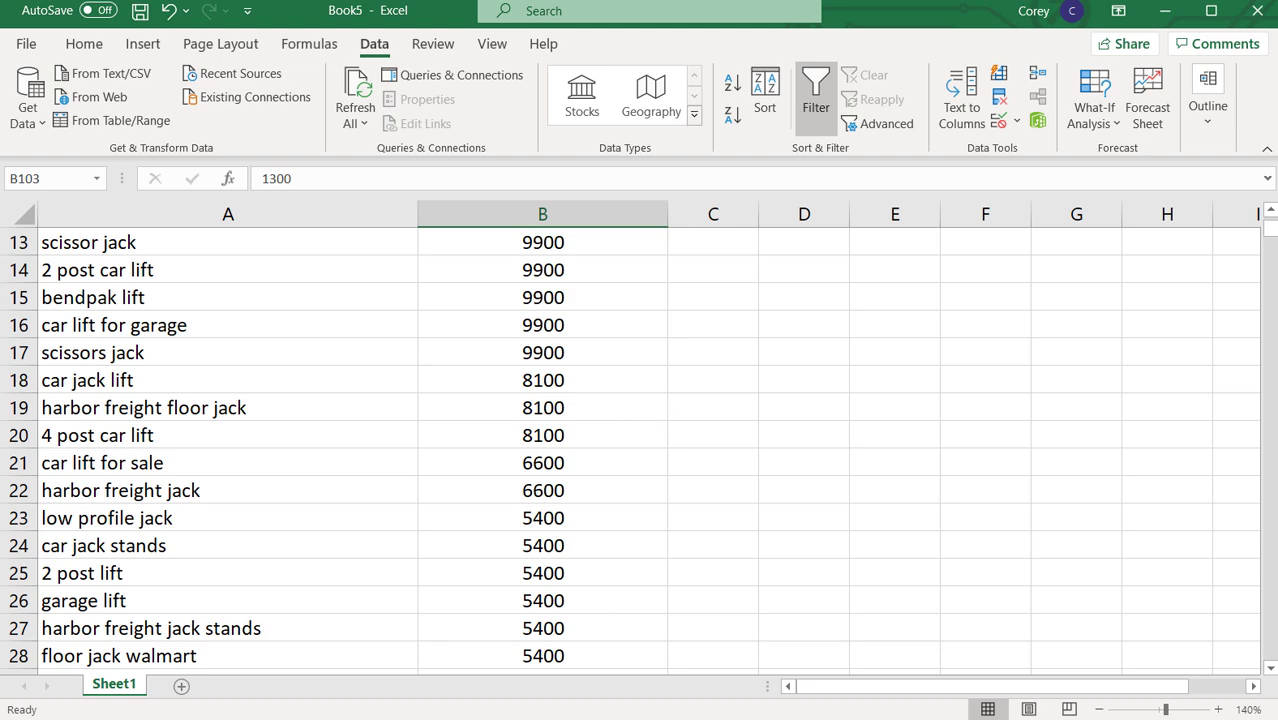
Switch to the Keywords FloorJacksCenter workbook and view its Keyword Content Map FJC sheet
mouse_move(646, 719)
left_click(275, 650)
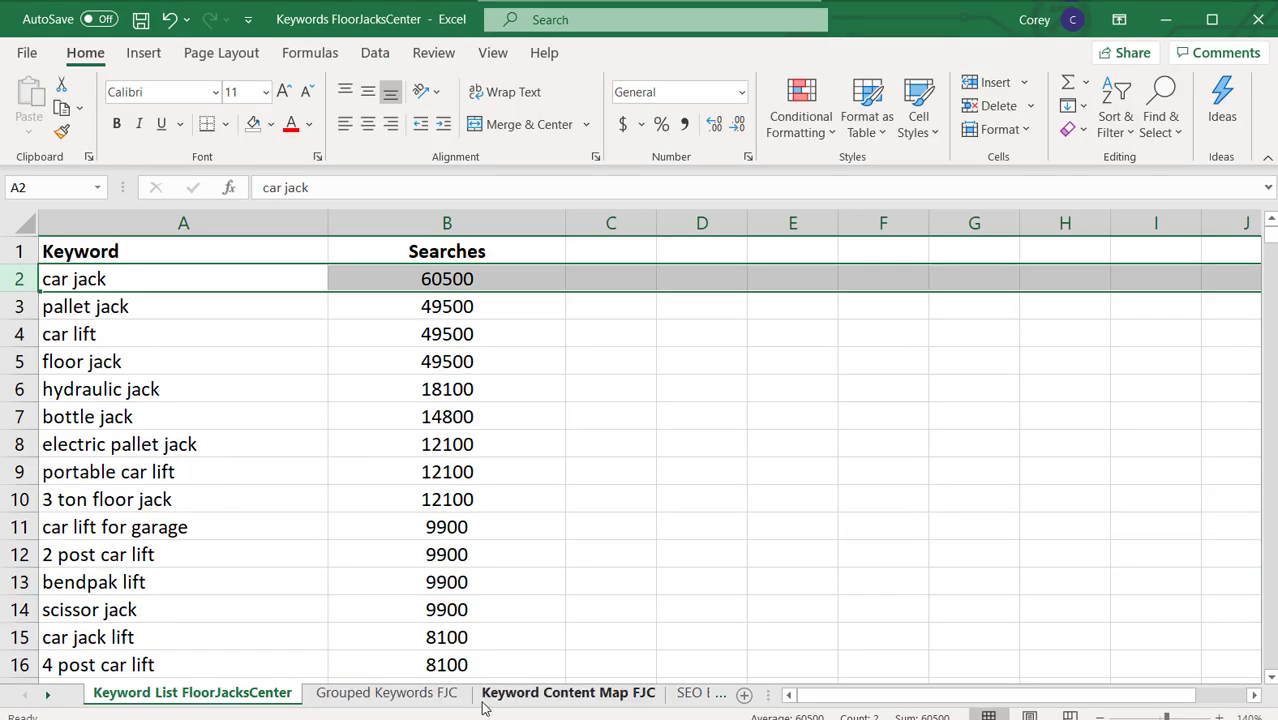
left_click(543, 693)
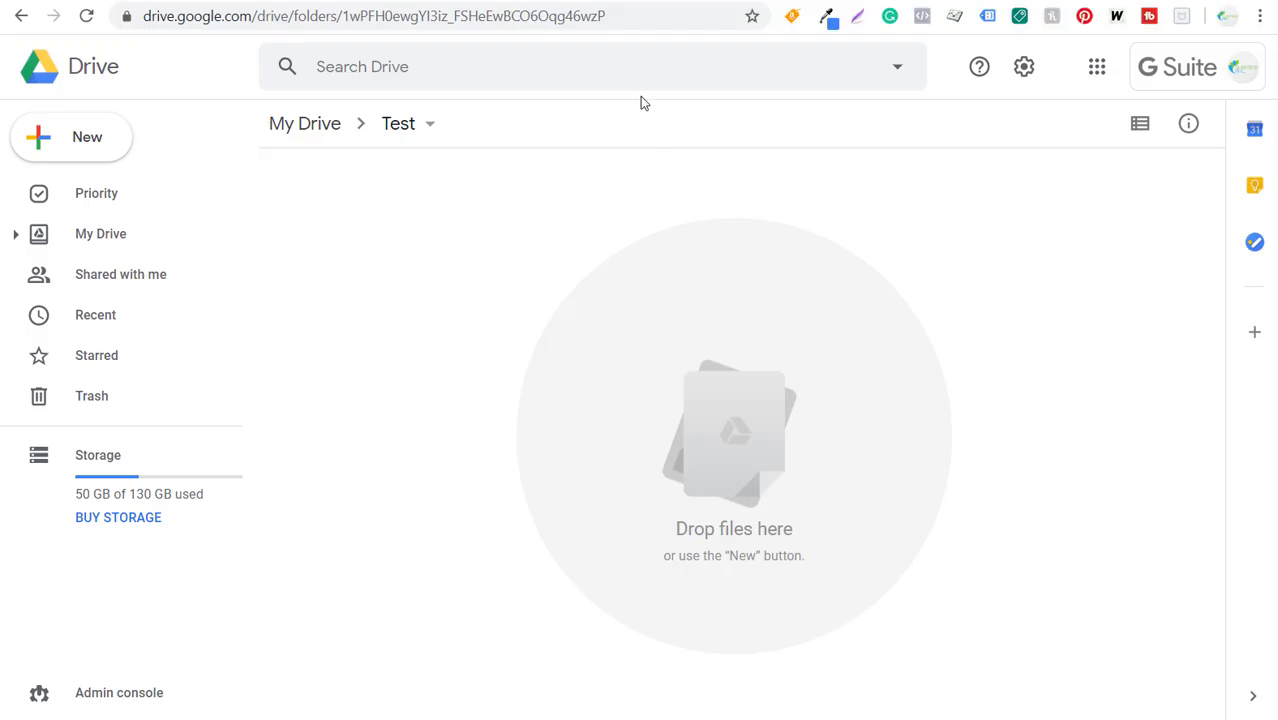
Create a Google Sheets spreadsheet in Drive's Test folder and import Keyword Stats 2020-02-07 at 14_00_50.csv from the device, appending it to the current sheet
left_click(85, 130)
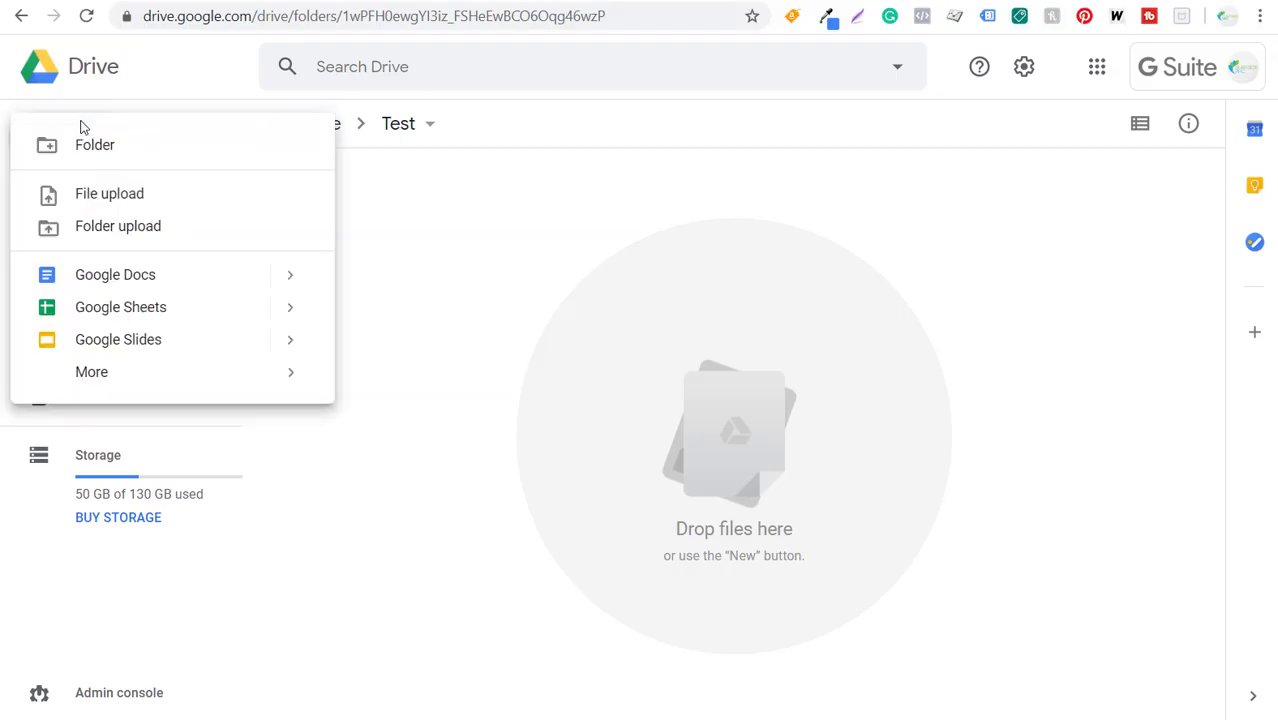
left_click(123, 307)
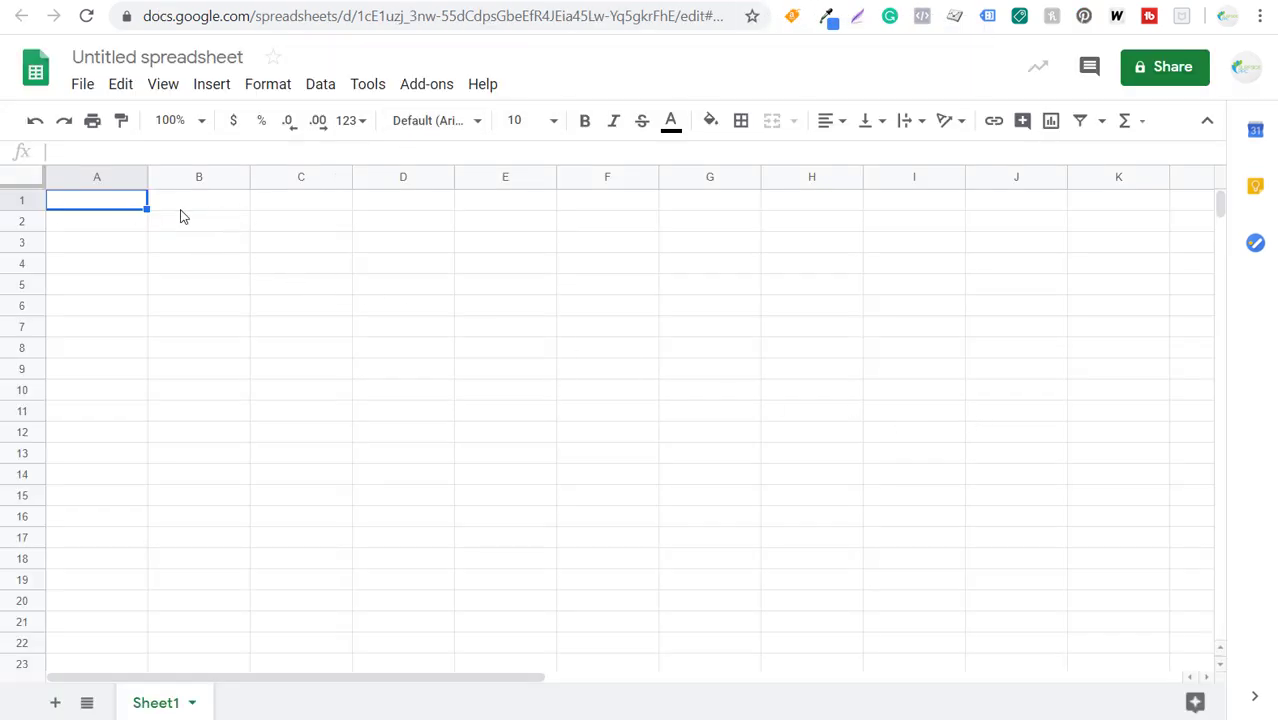
left_click(81, 86)
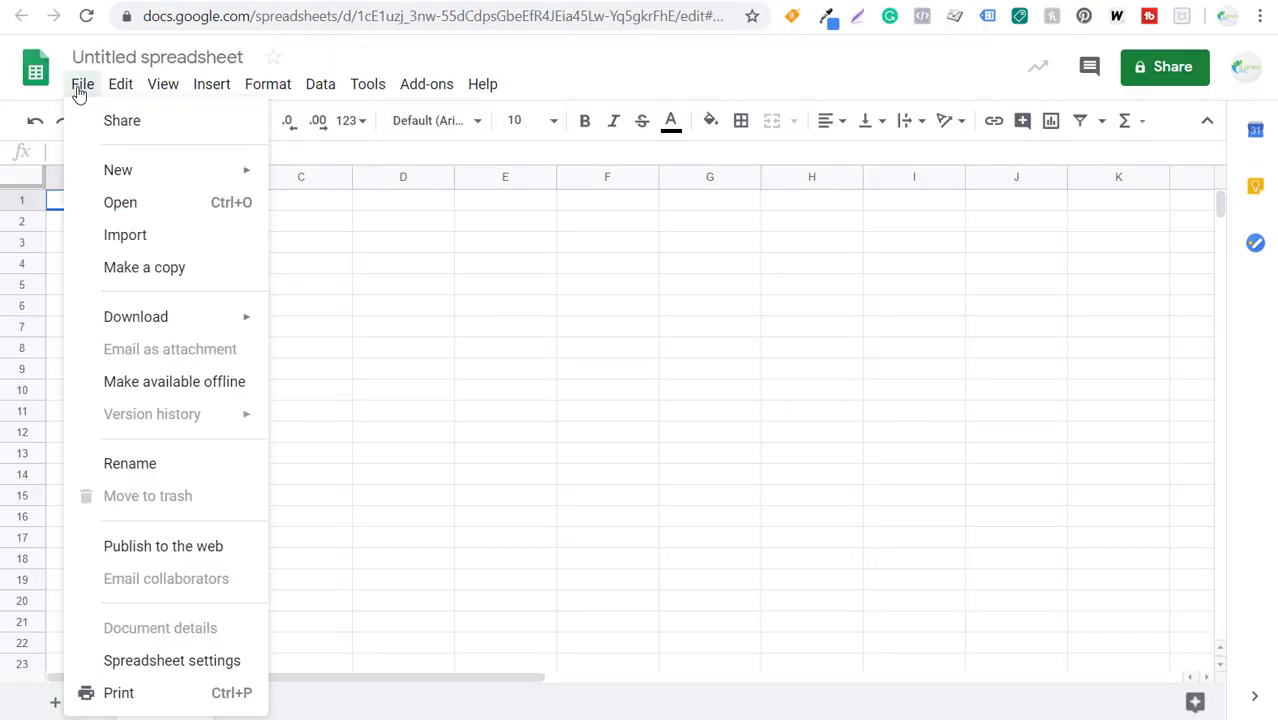
left_click(125, 237)
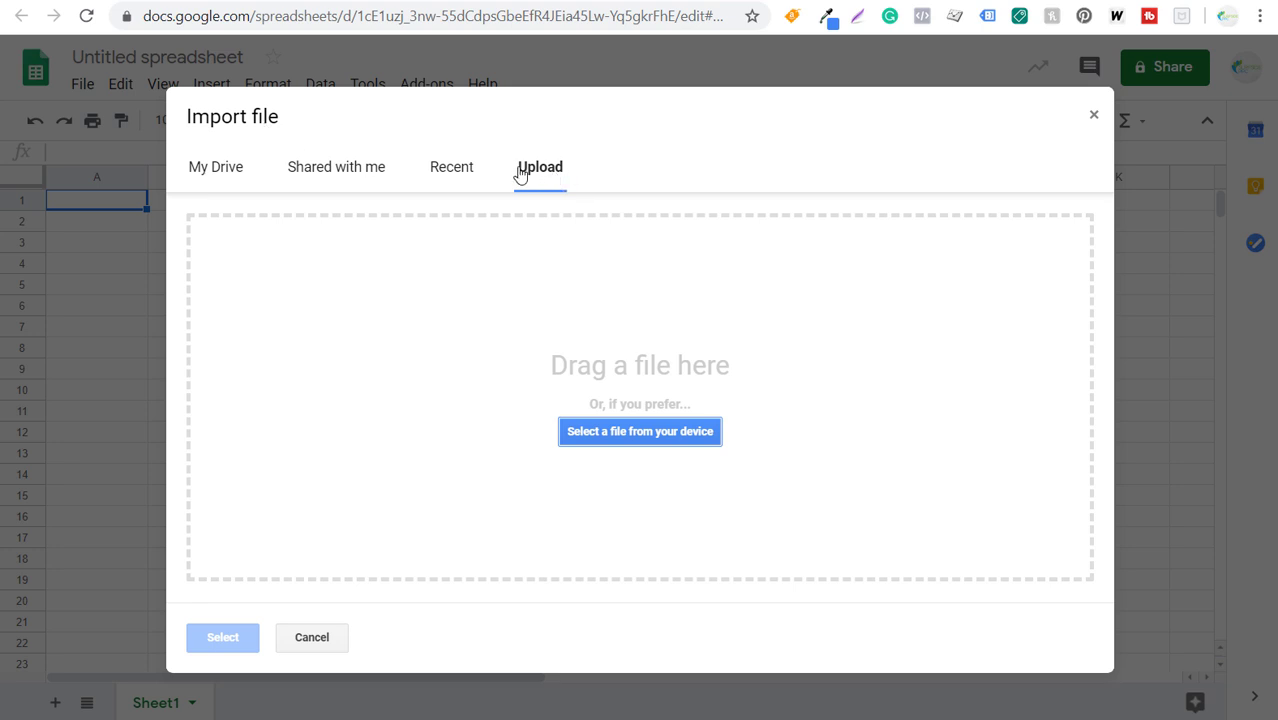
left_click(584, 430)
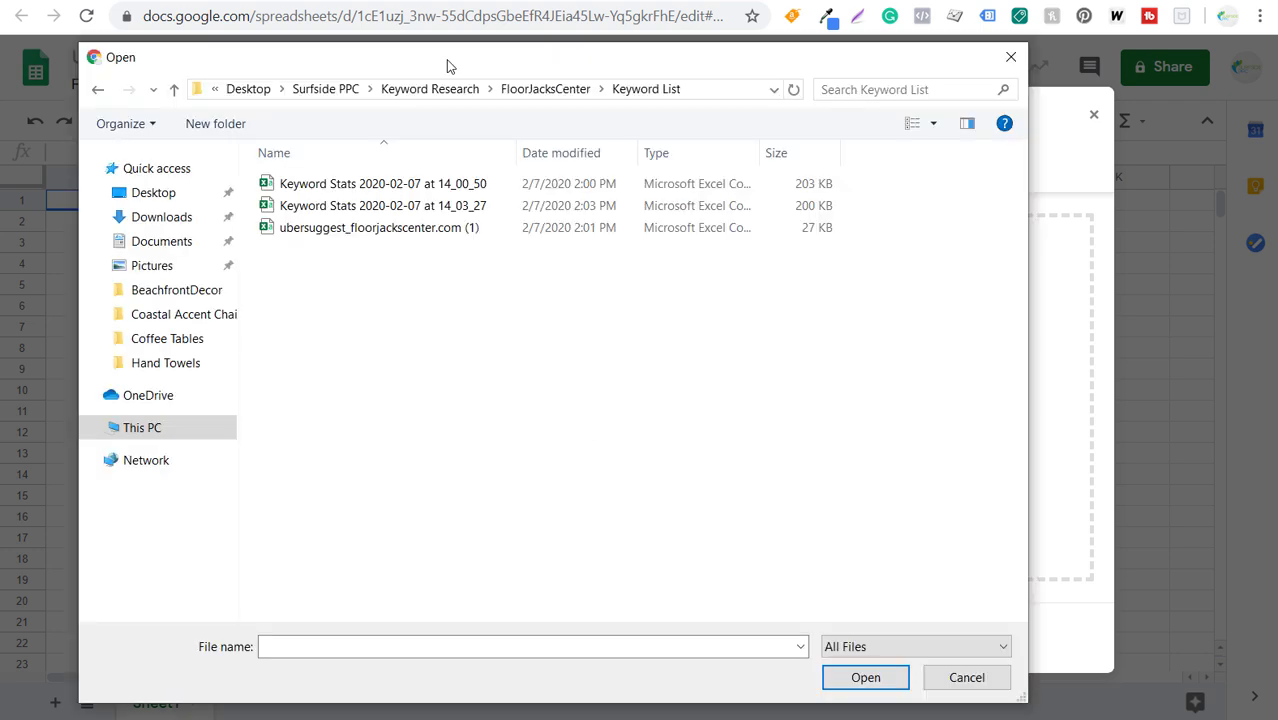
double_click(340, 187)
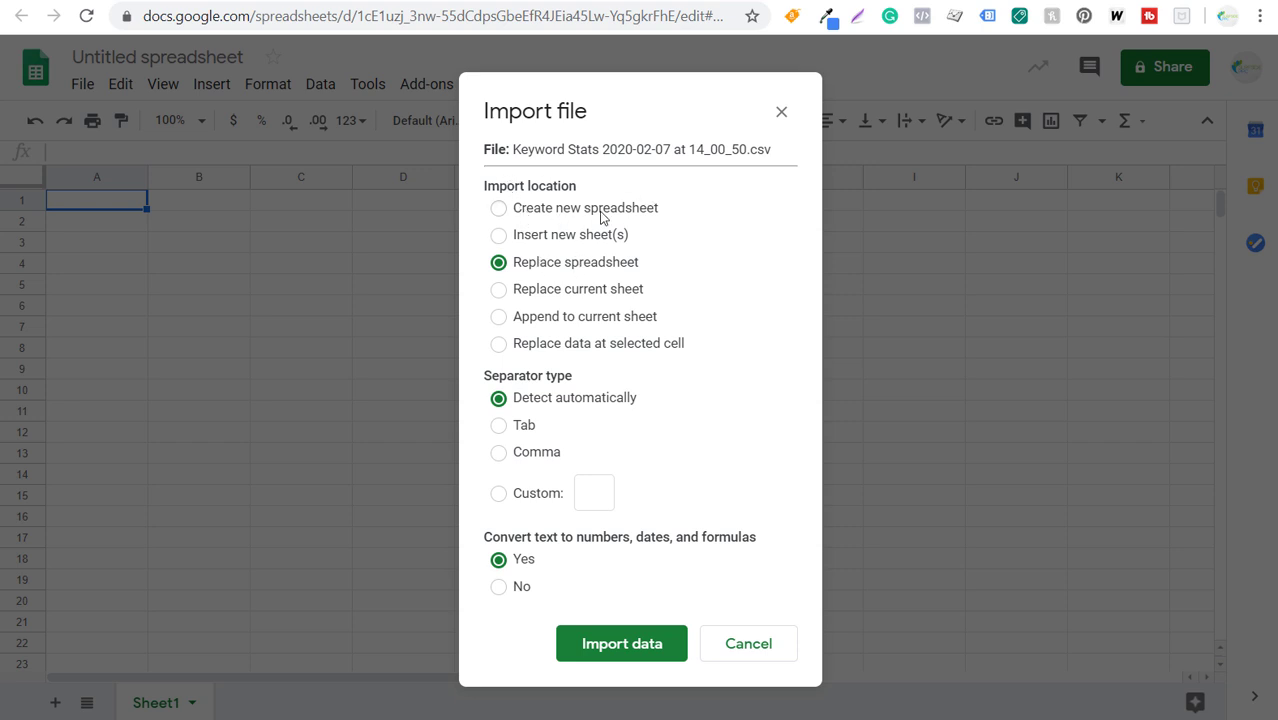
left_click(502, 320)
left_click(650, 652)
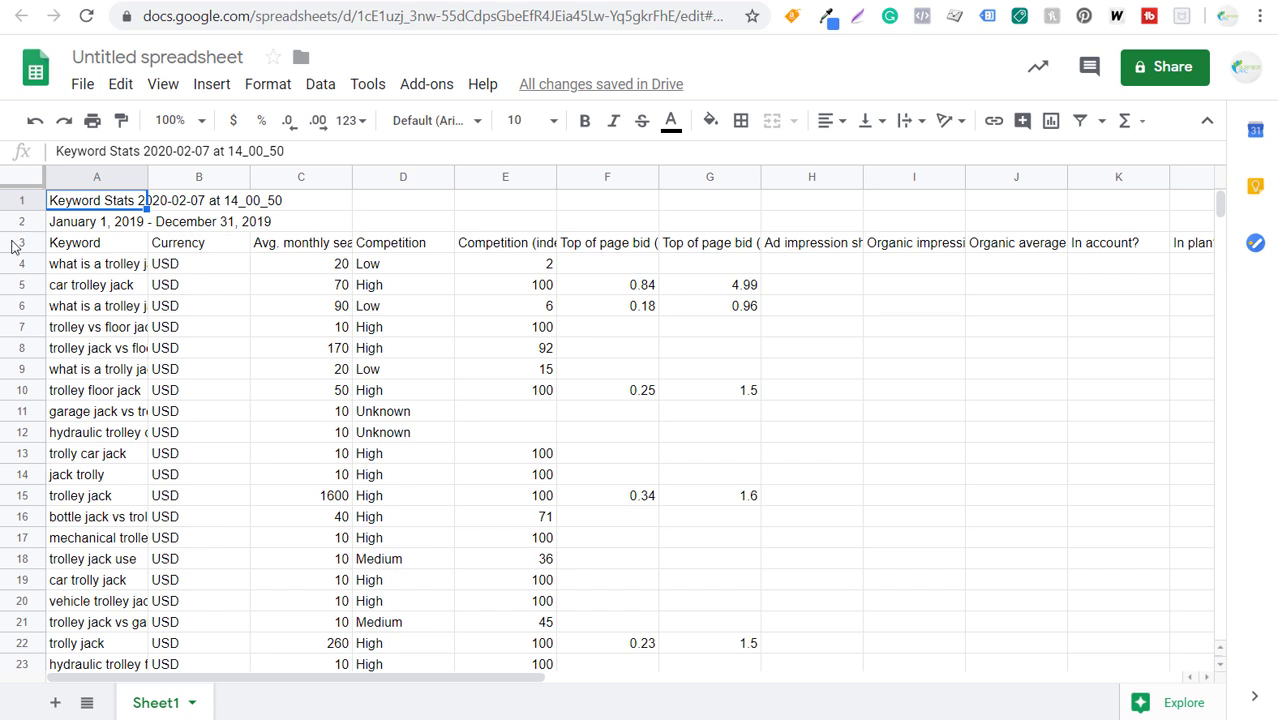
Delete the report title and date rows above the header and every column except Keyword and Avg. monthly searches
left_click_drag(22, 200, 24, 222)
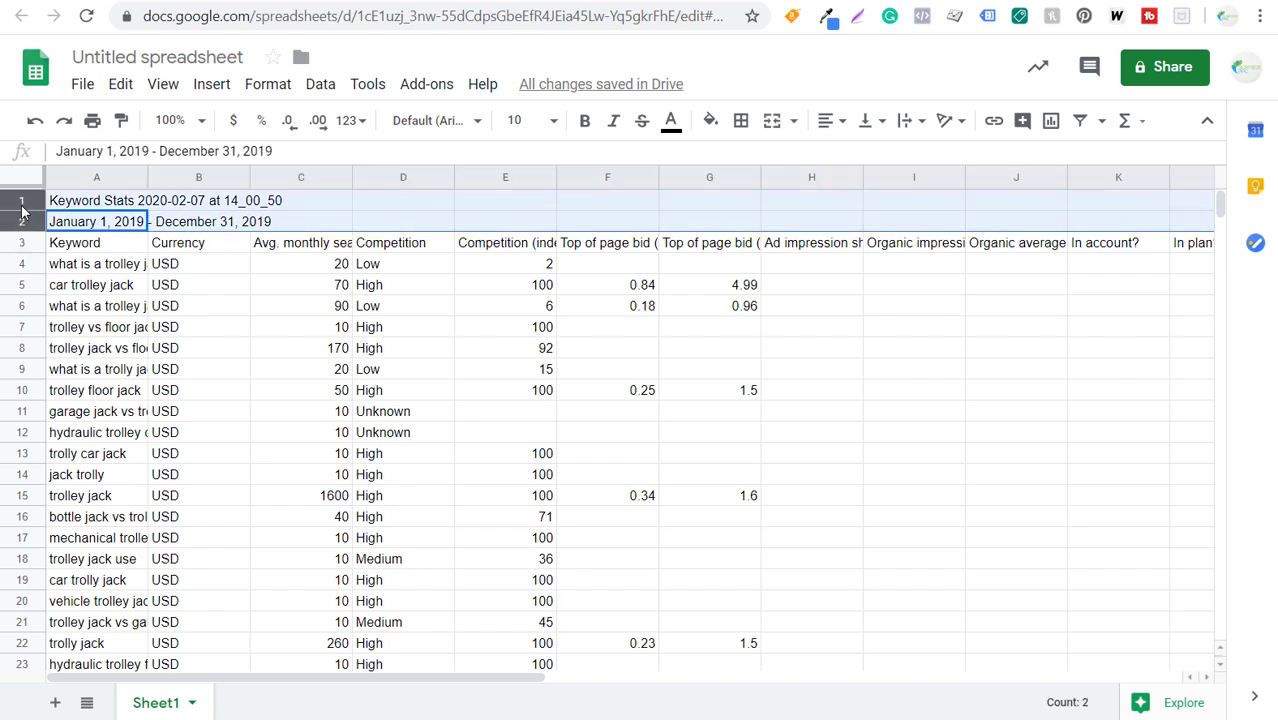
key("ctrl+alt+minus")
left_click(200, 178)
right_click(200, 178)
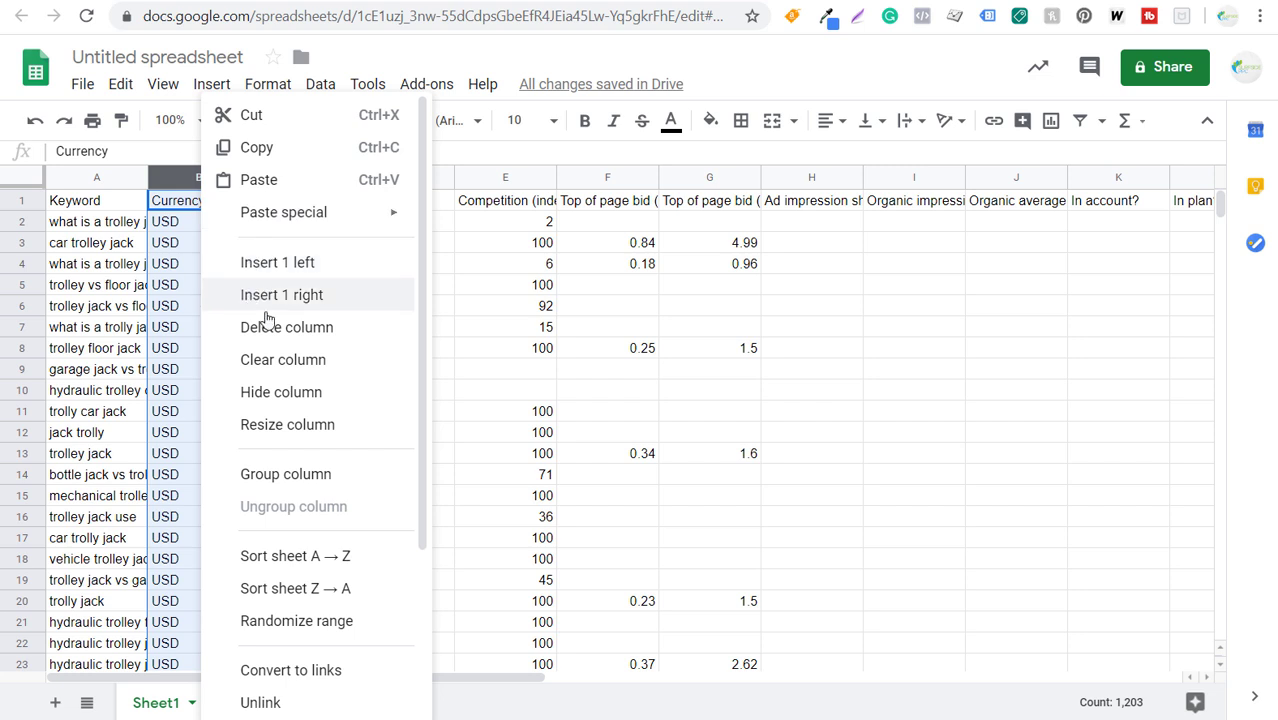
left_click(298, 338)
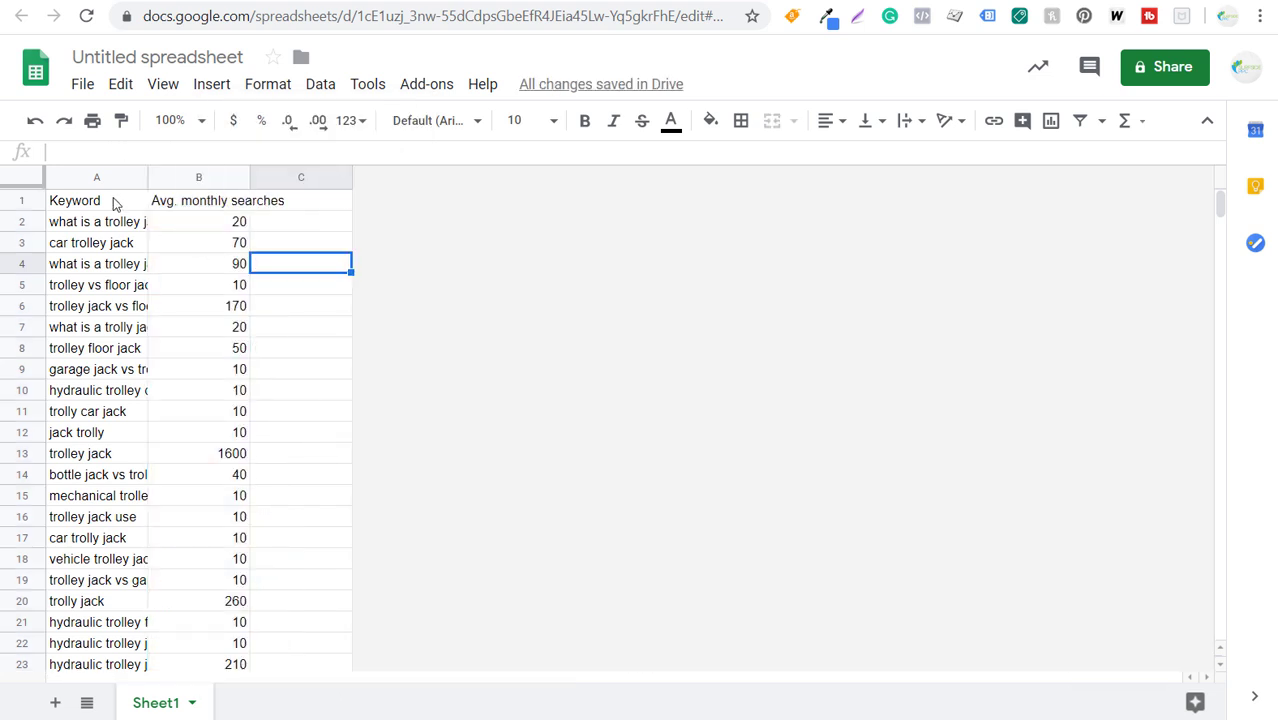
left_click(108, 202)
left_click(180, 210)
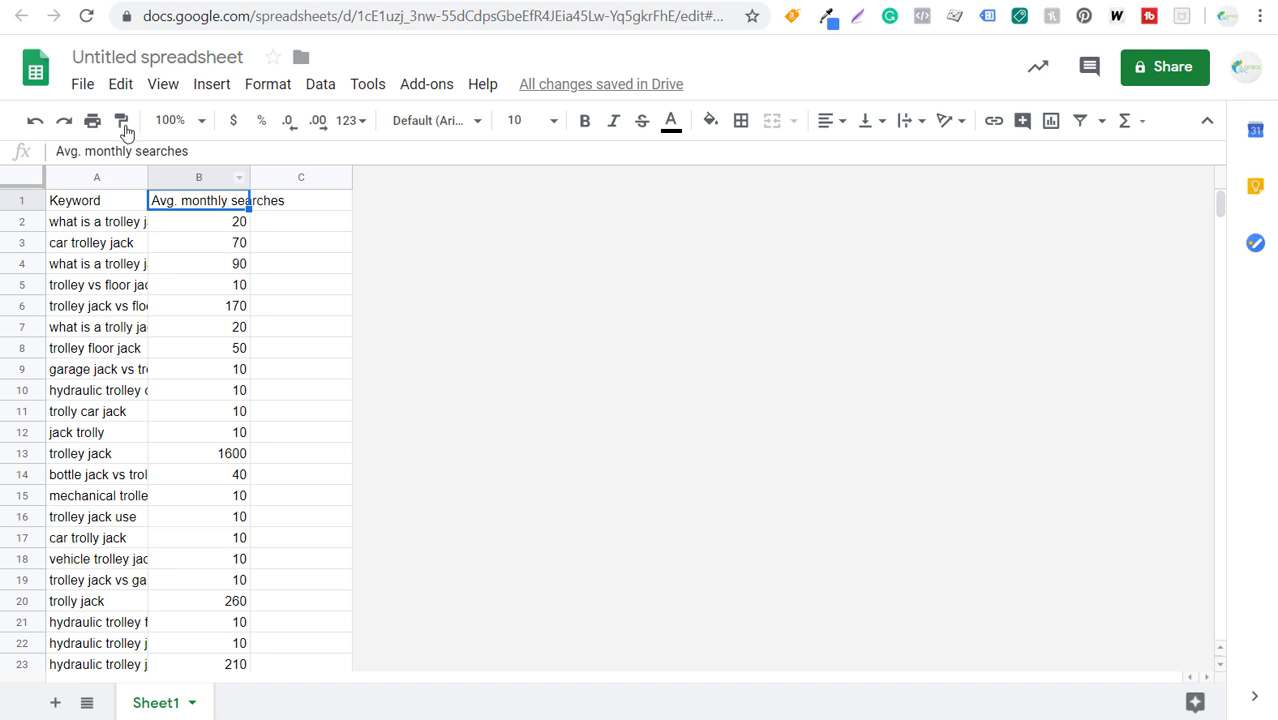
Import Keyword Stats 2020-02-07 at 14_03_27.csv from the device, appending it to the current sheet
left_click(83, 86)
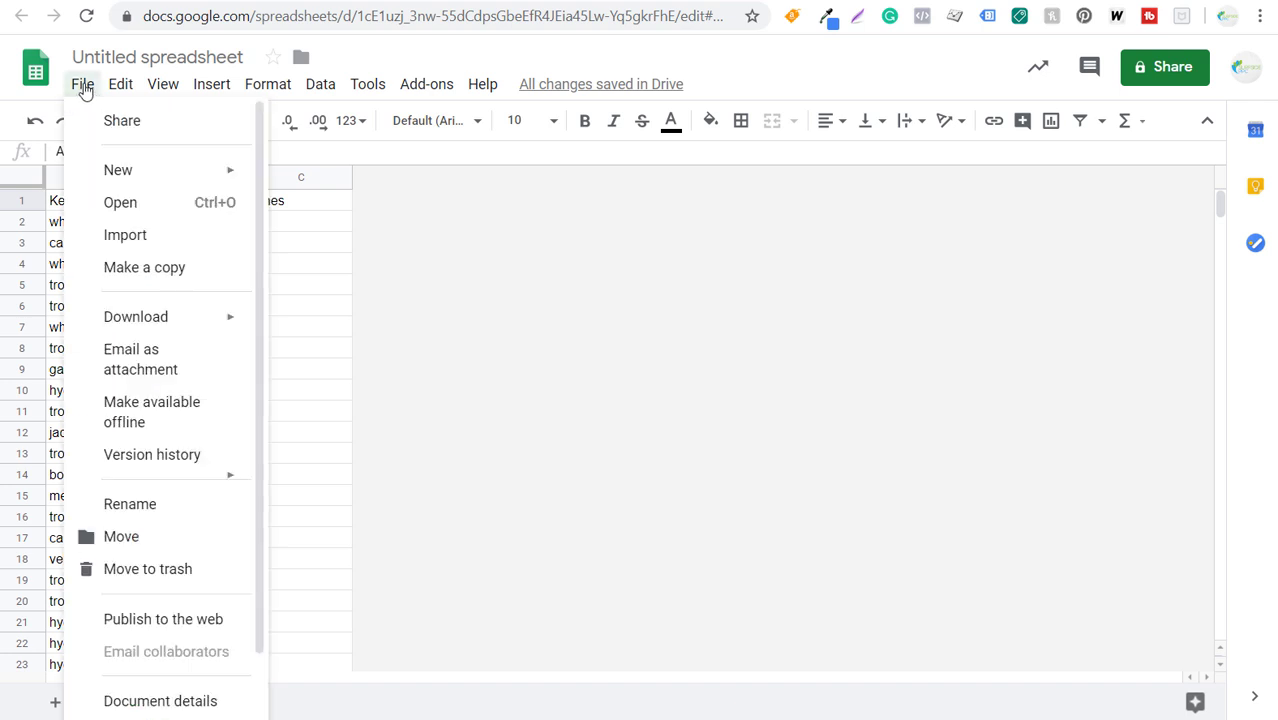
left_click(162, 236)
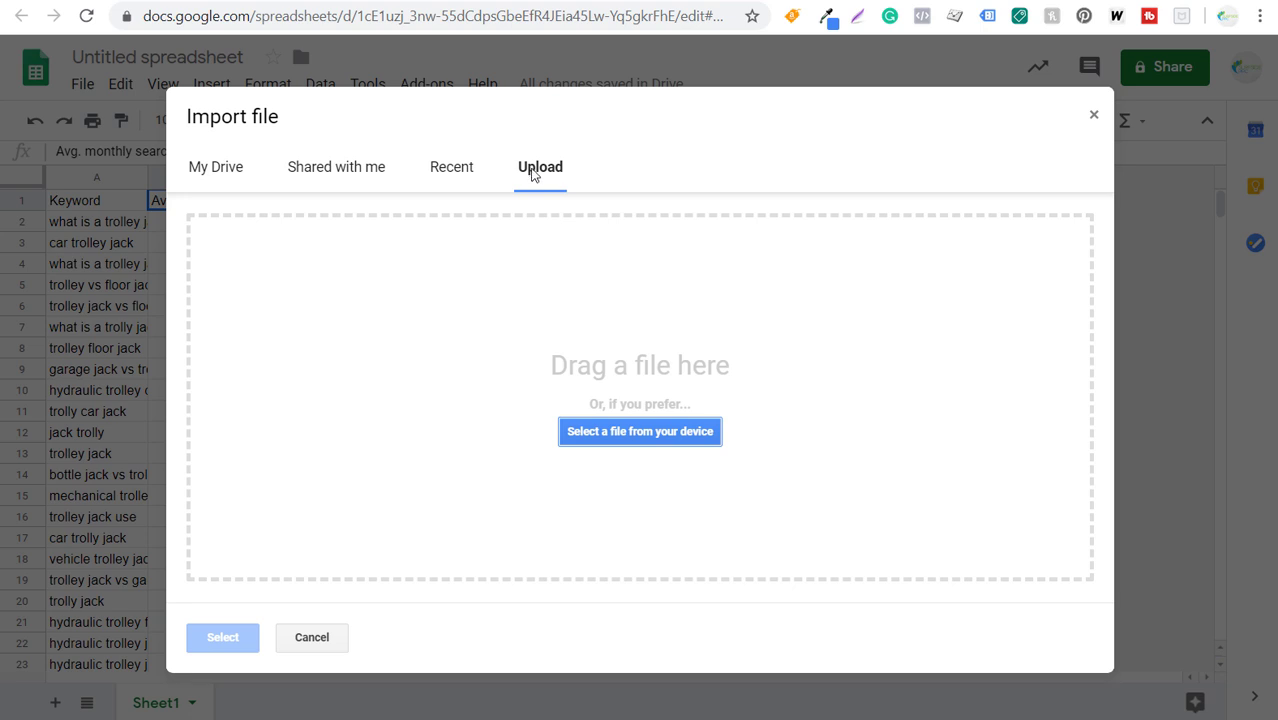
left_click(679, 430)
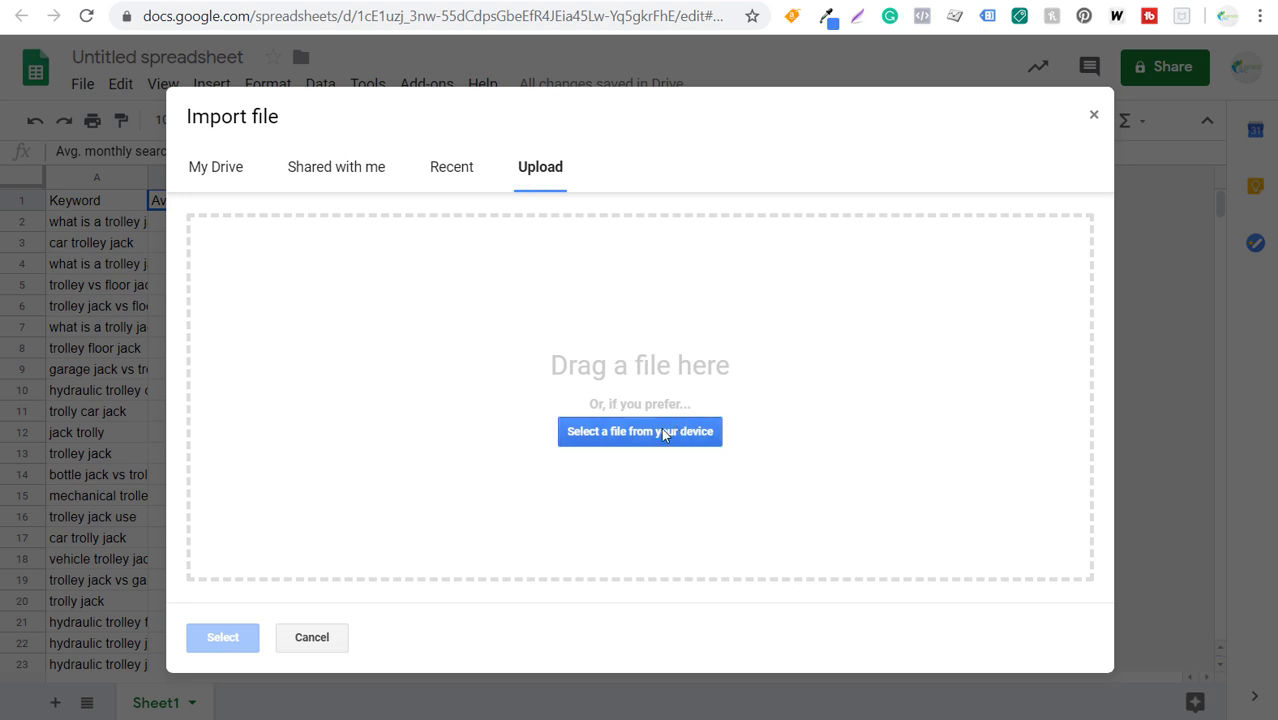
double_click(386, 206)
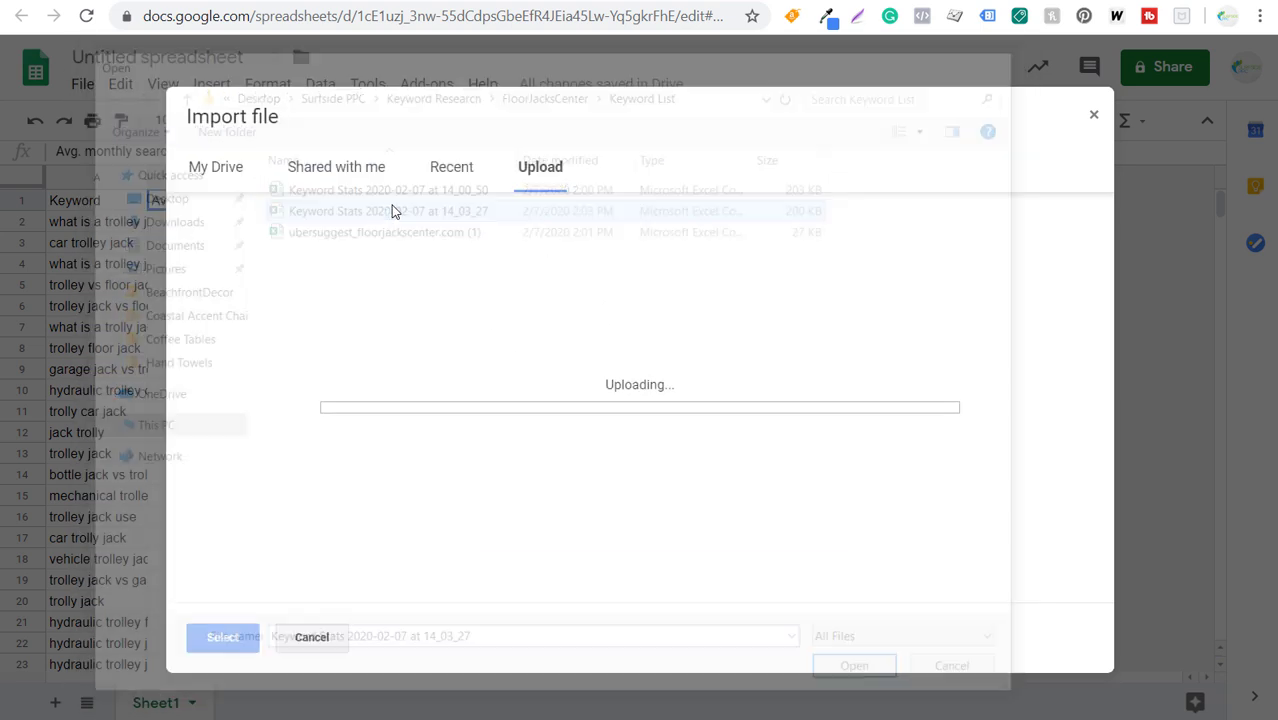
left_click(575, 318)
left_click(613, 648)
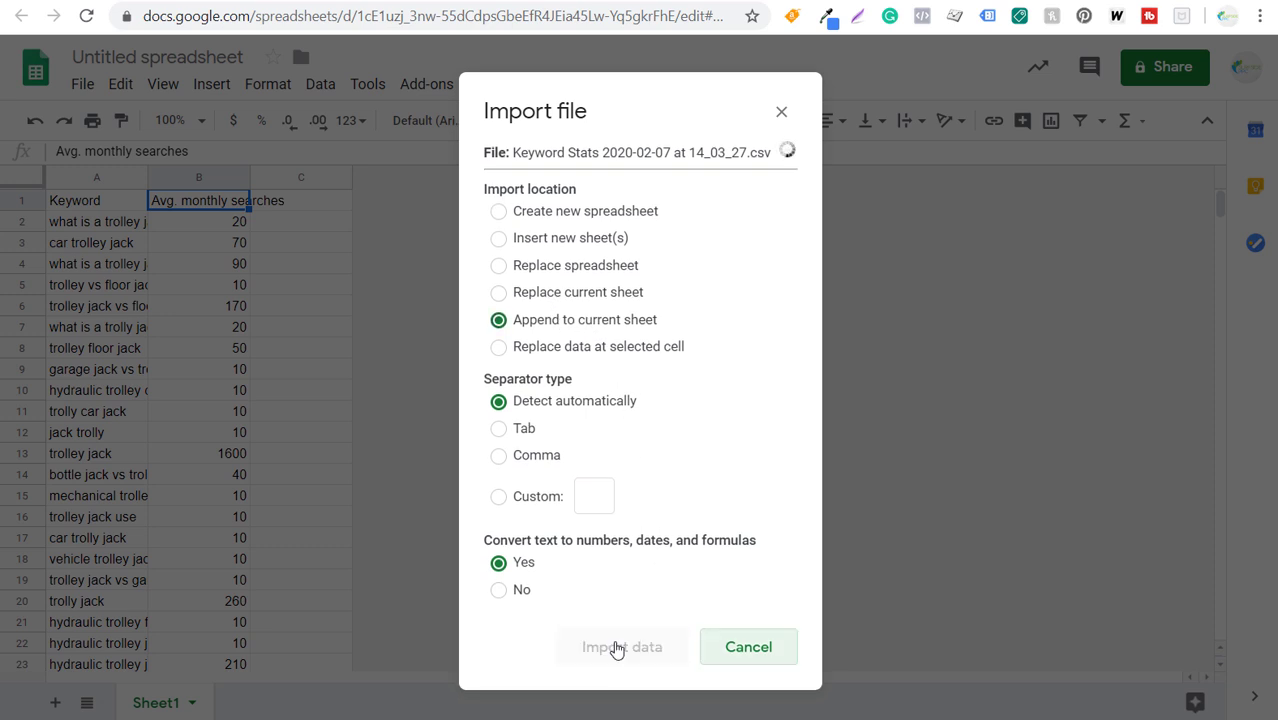
left_click_drag(1220, 203, 1198, 440)
scroll(337, 246, "up", 15)
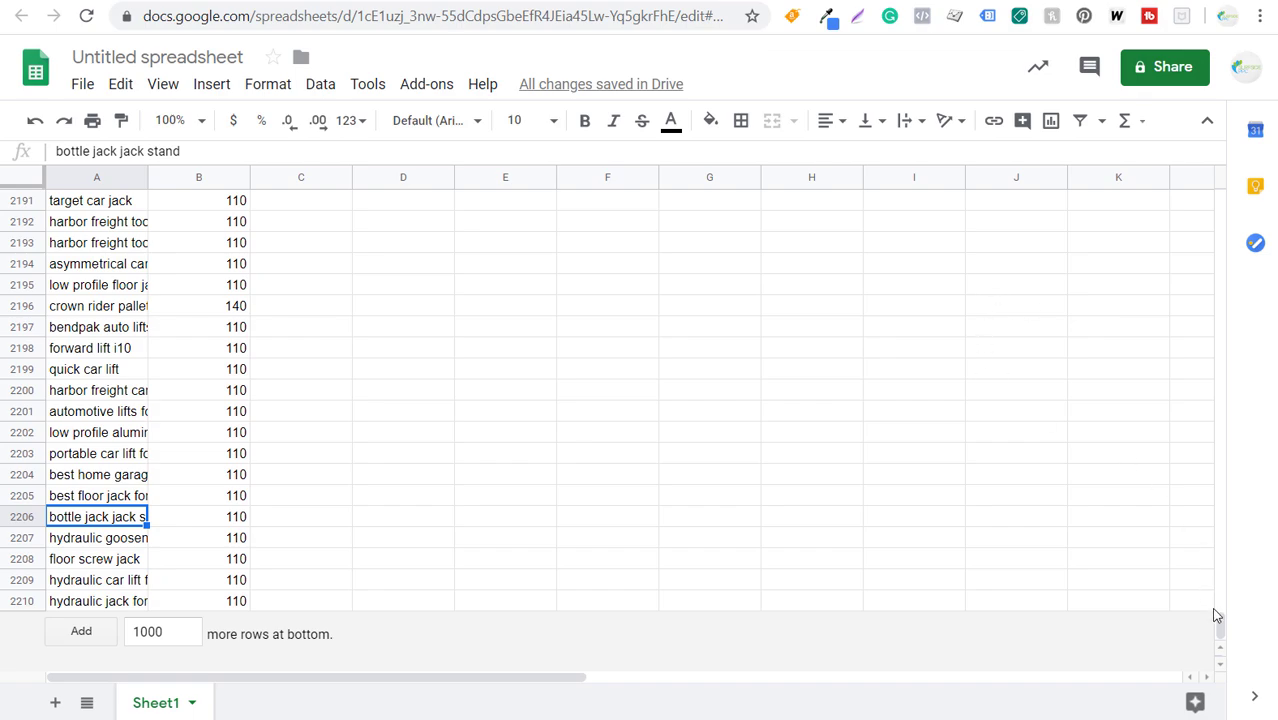
left_click_drag(1220, 624, 1221, 200)
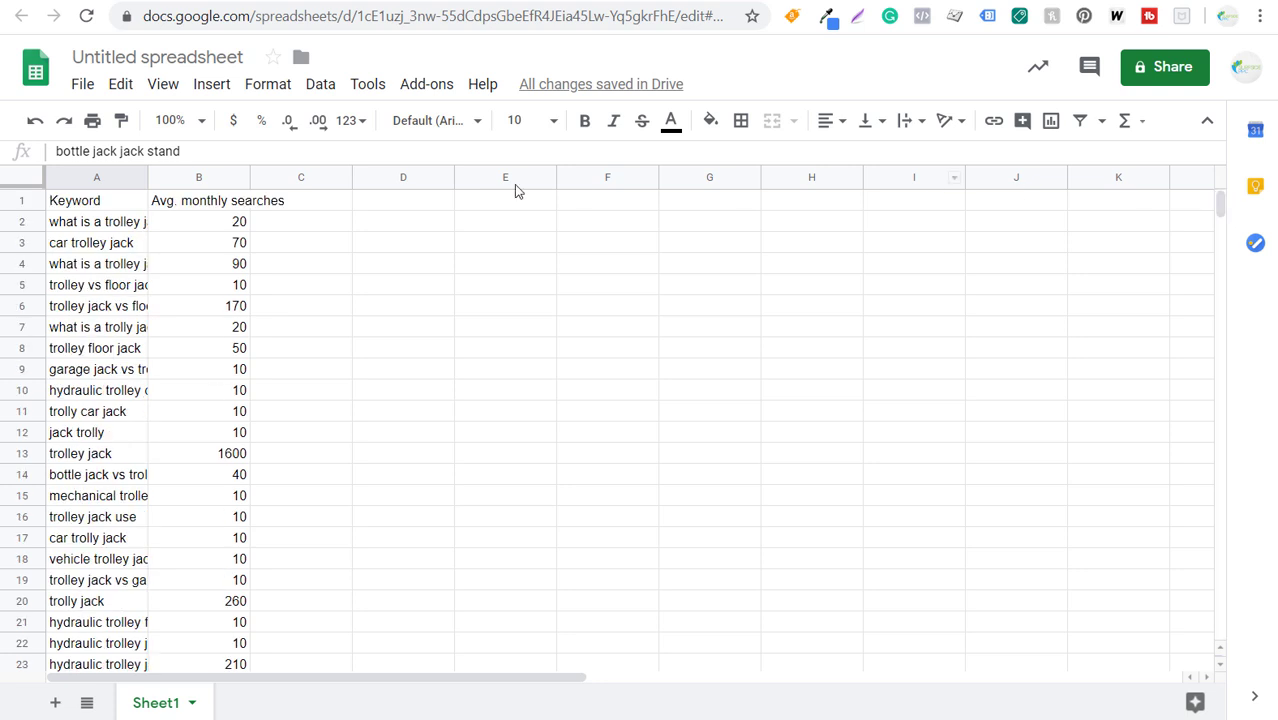
left_click(110, 204)
left_click(201, 203)
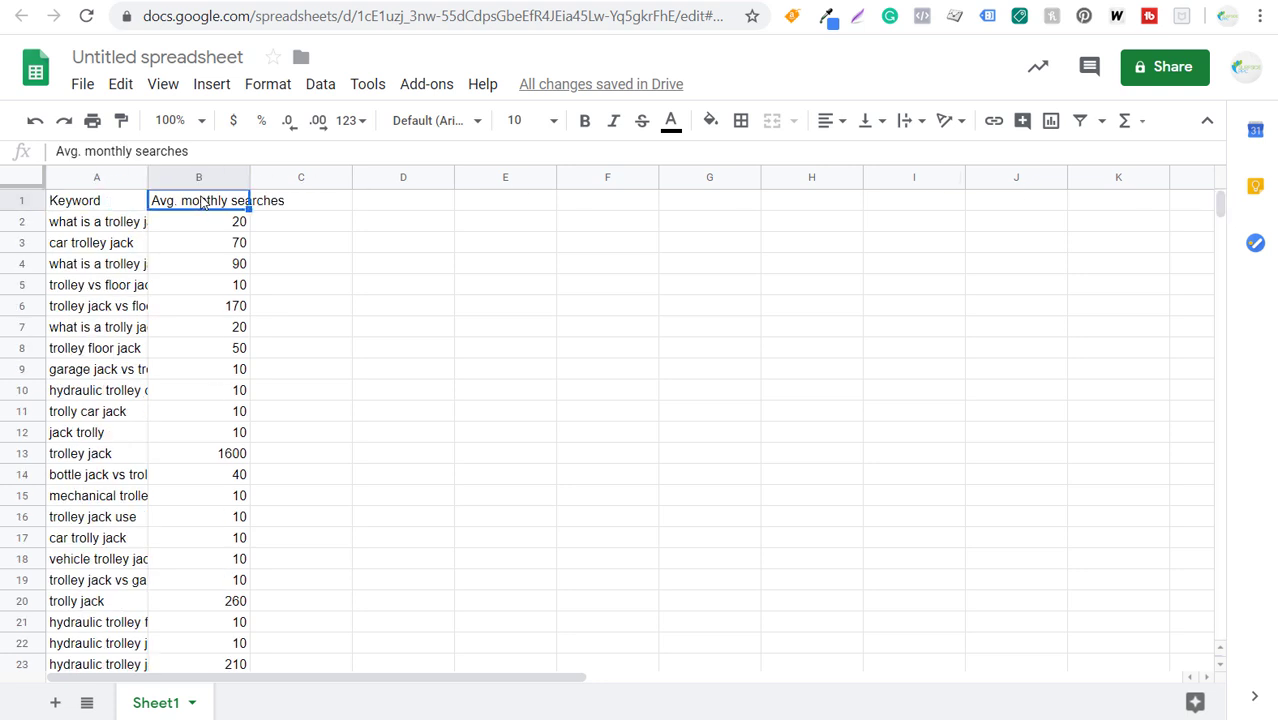
Import ubersuggest_floorjackscenter.com (1).csv from the device, appending it to the current sheet
left_click(80, 86)
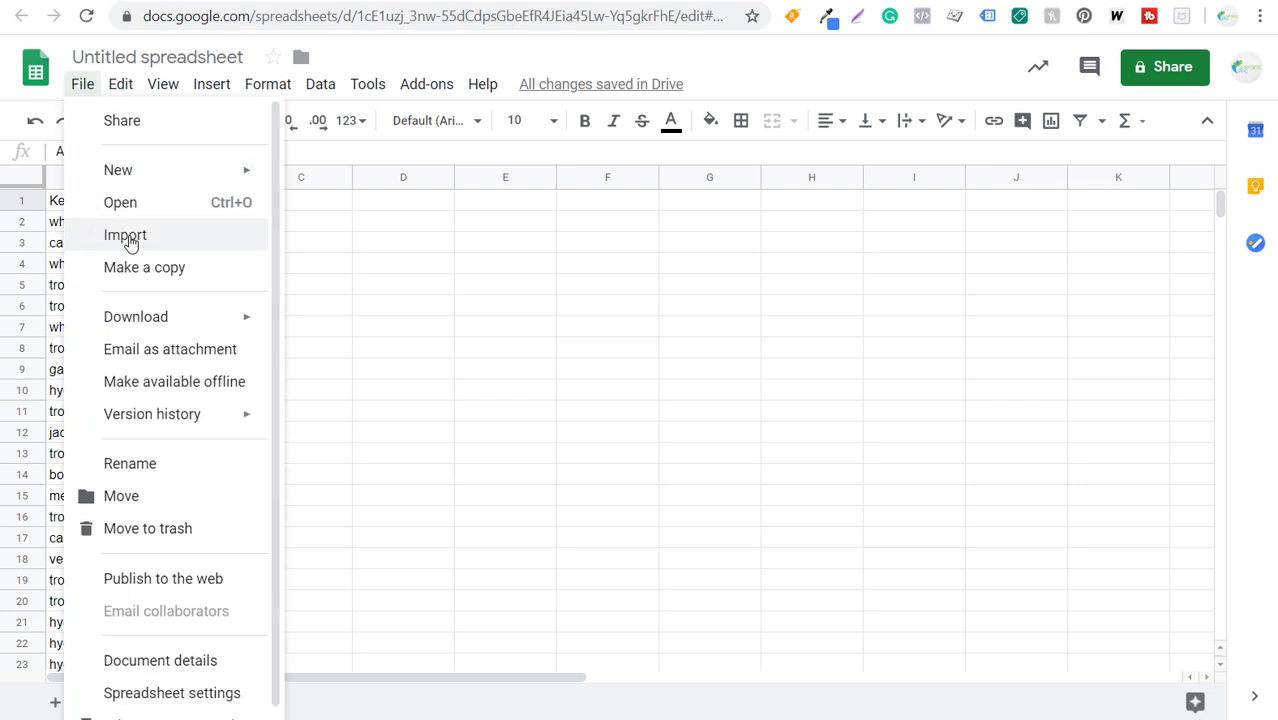
left_click(128, 236)
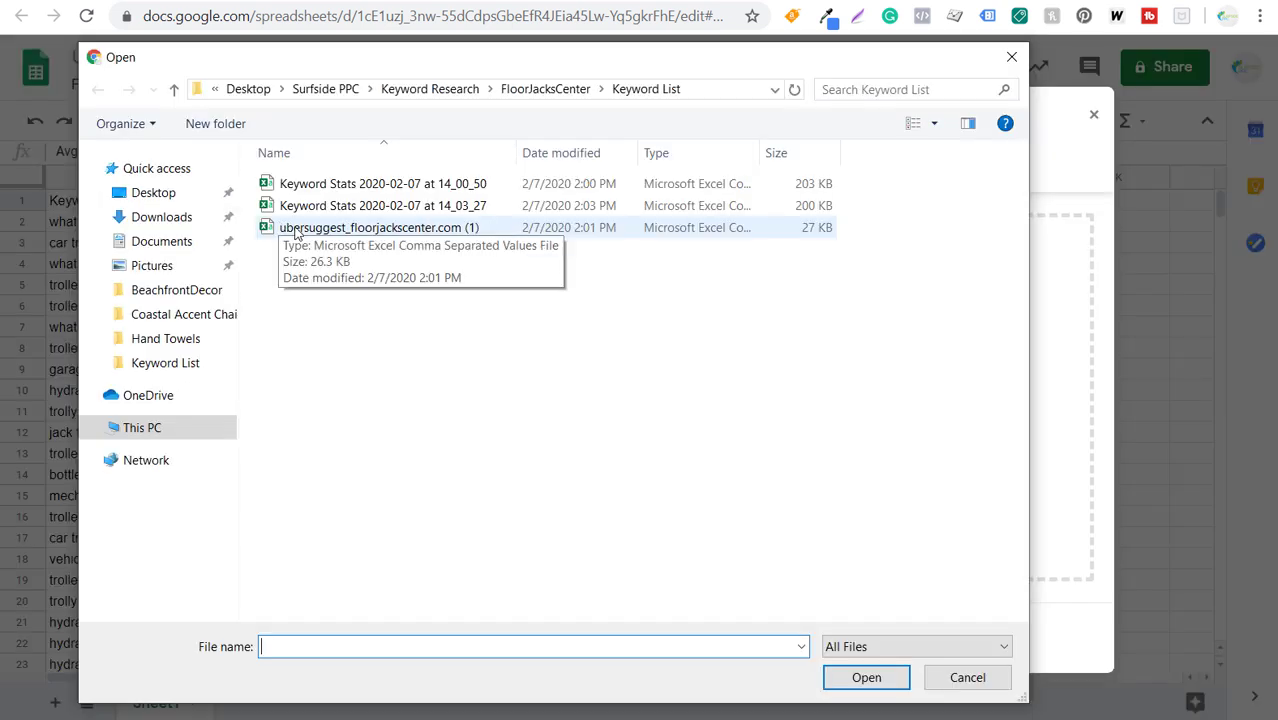
double_click(401, 229)
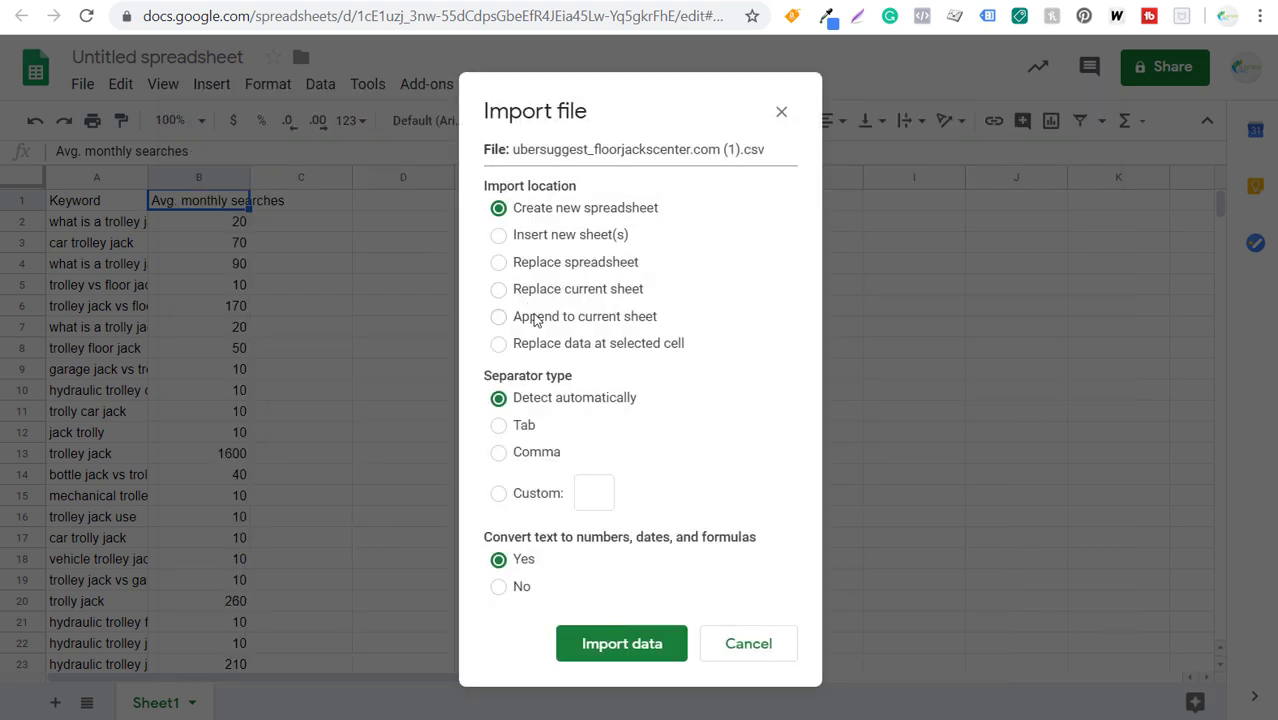
left_click(537, 322)
left_click(630, 644)
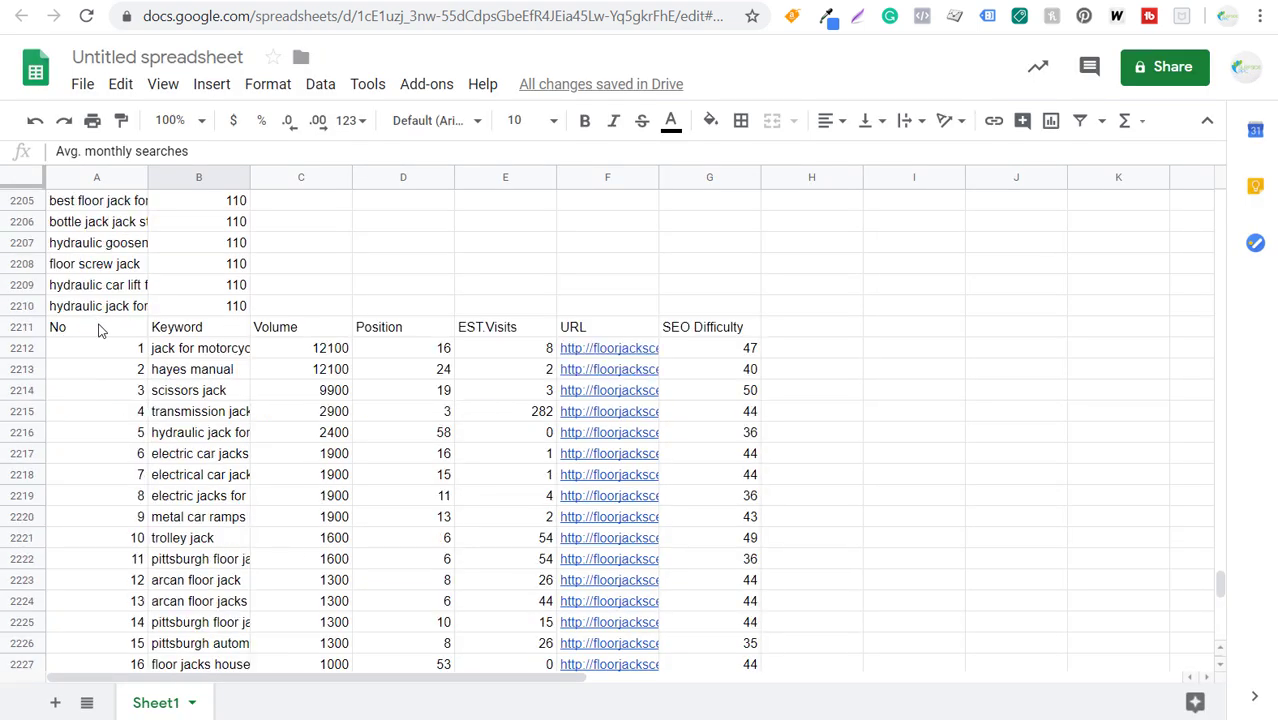
Delete row 2211, the header row of the appended Ubersuggest data
left_click(20, 327)
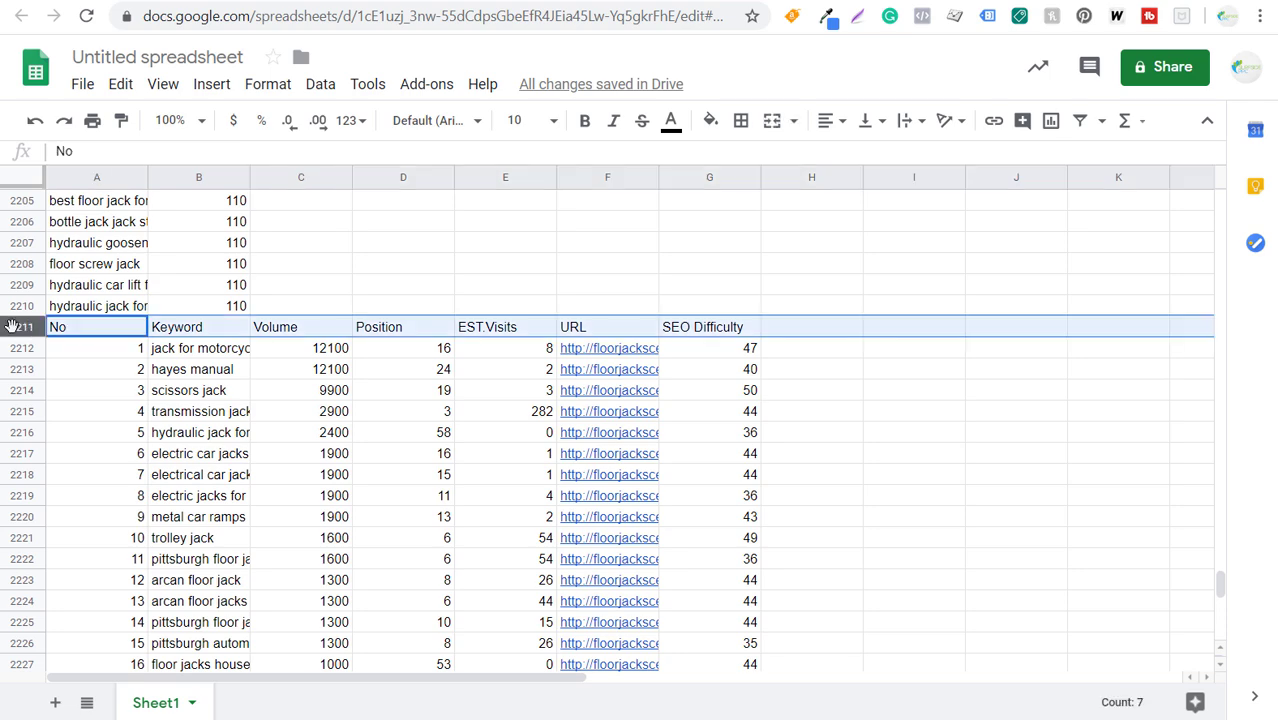
right_click(18, 327)
left_click(78, 338)
left_click(68, 357)
Delete the appended rows' No cells, shifting the rest left, and clear their Position, EST.Visits, URL and SEO Difficulty values
left_click_drag(91, 334, 83, 420)
key("ctrl+shift+Down")
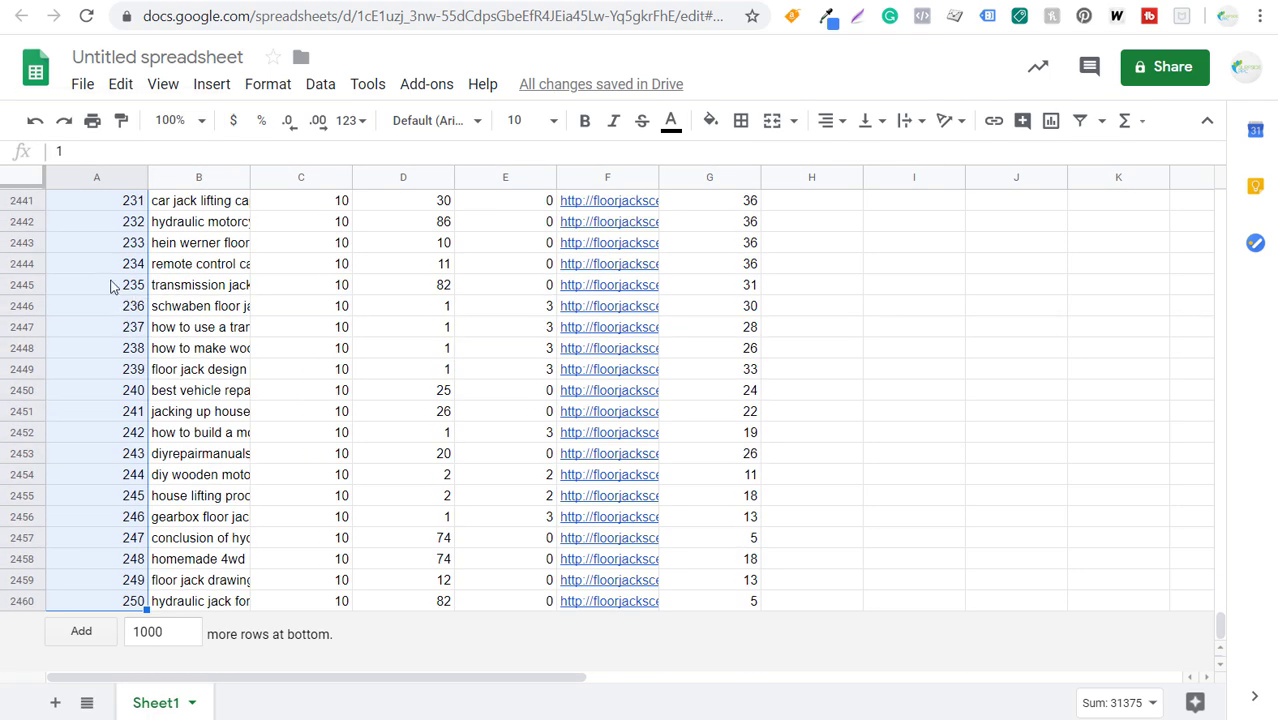
right_click(102, 357)
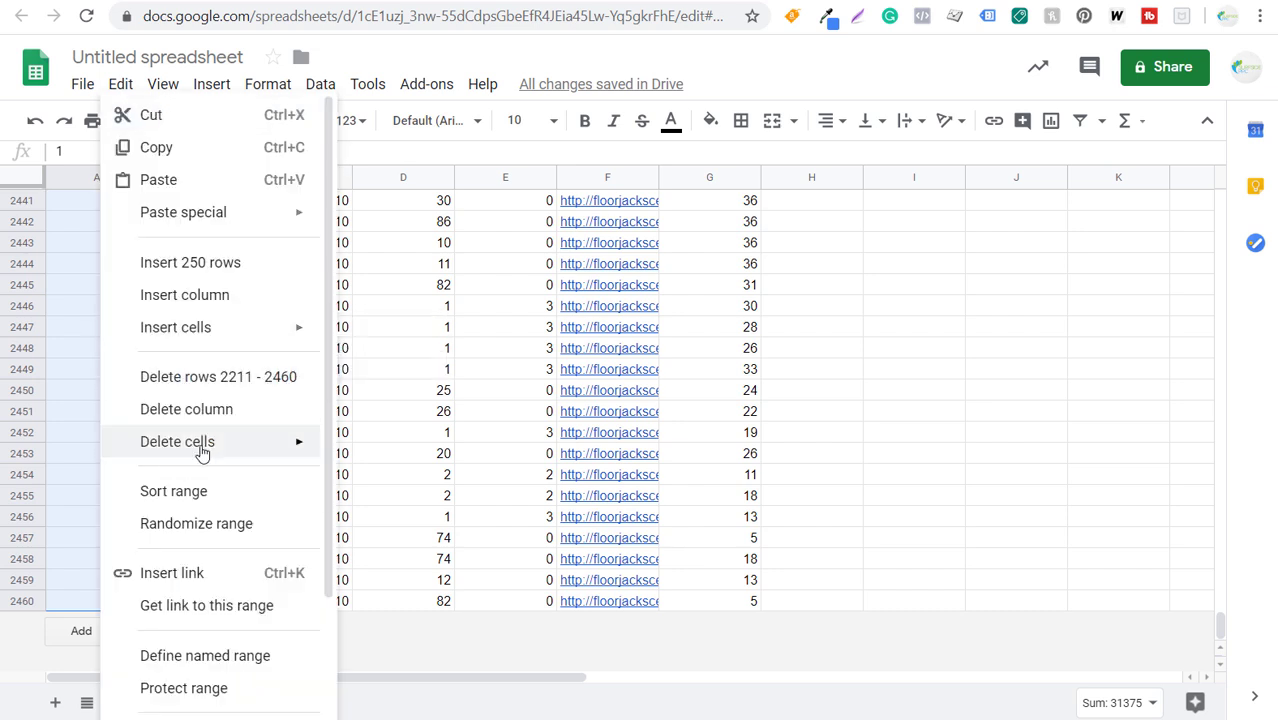
mouse_move(200, 445)
left_click(385, 455)
left_click(346, 476)
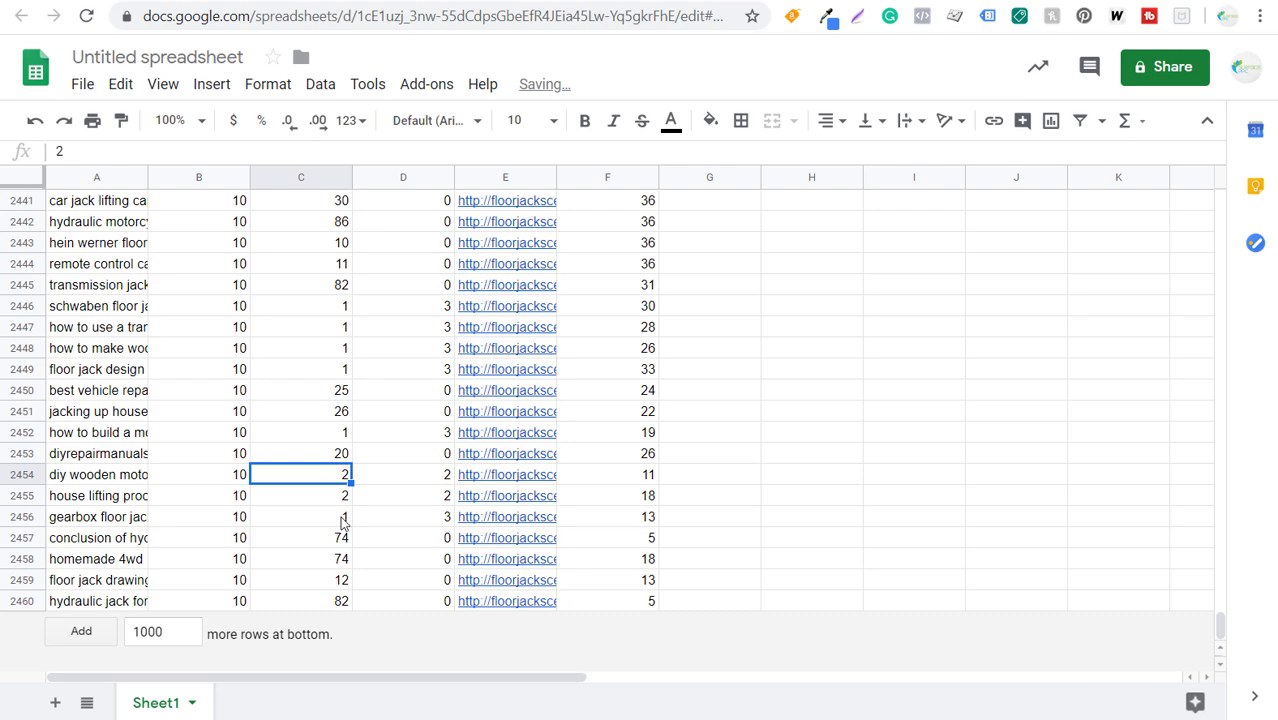
left_click_drag(326, 605, 823, 277)
key("Delete")
Sort the sheet by column B, Avg. monthly searches, from Z to A
left_click_drag(1224, 587, 1198, 211)
left_click(188, 172)
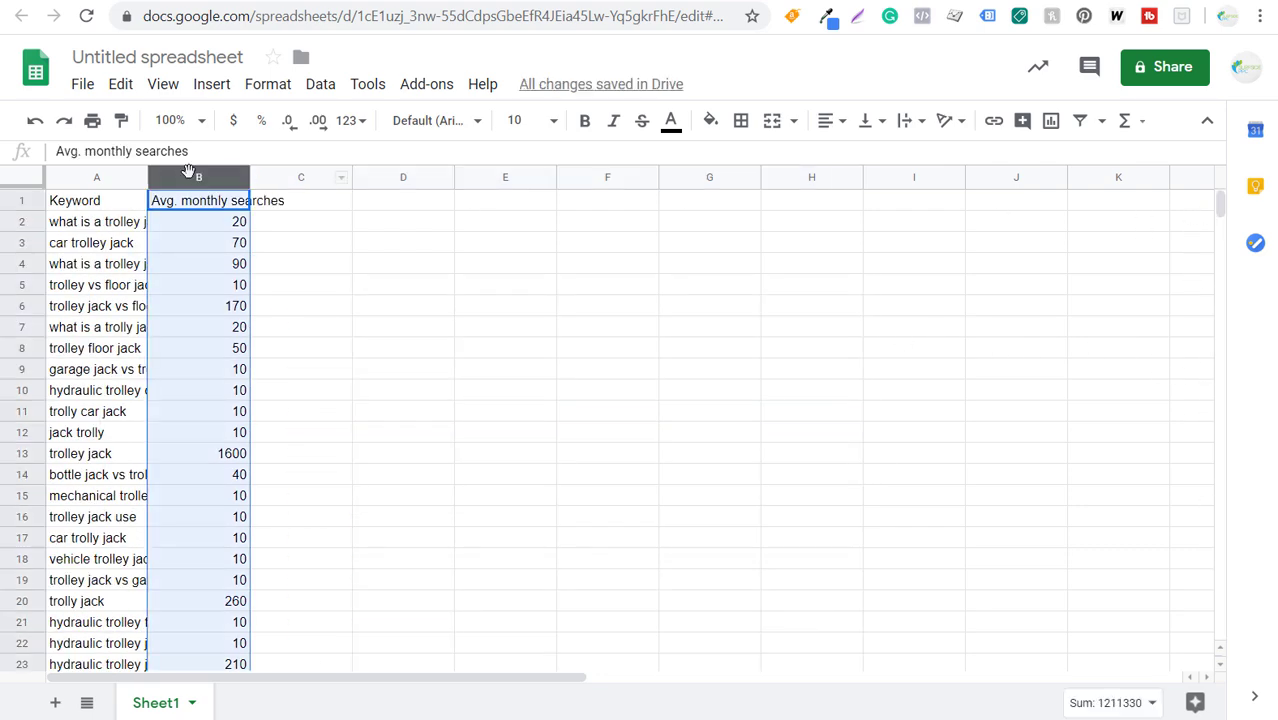
left_click(330, 88)
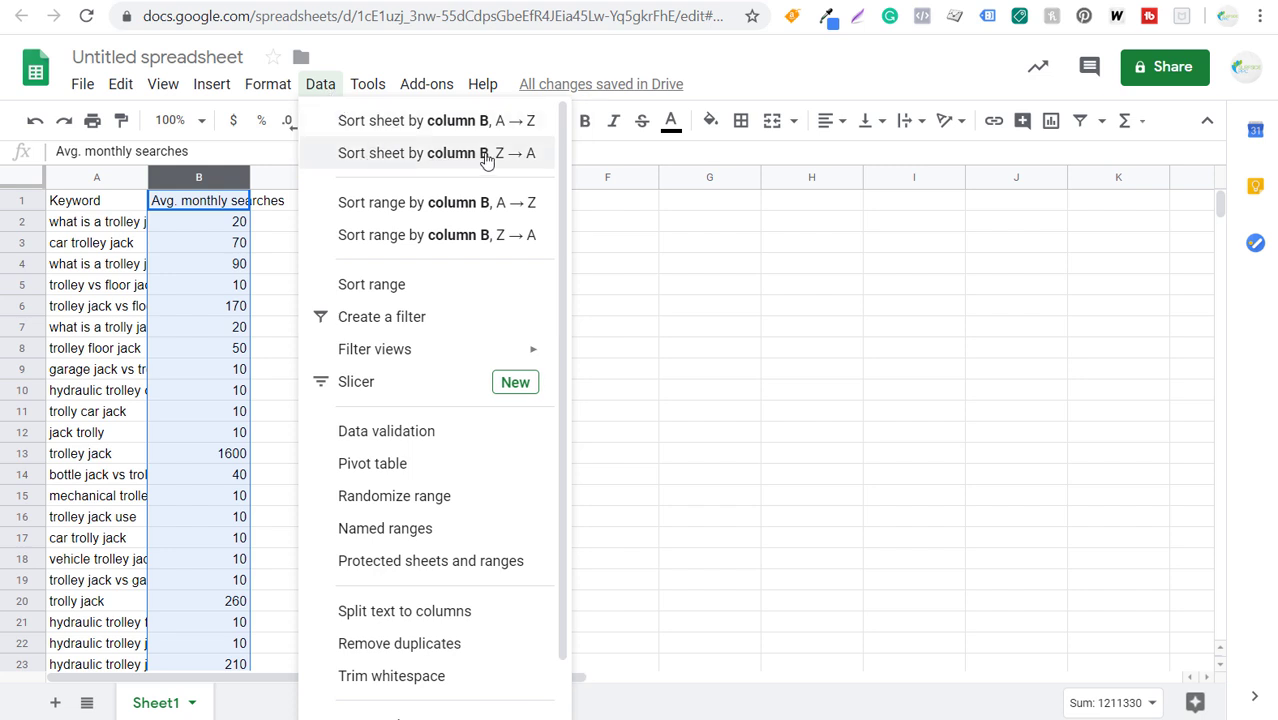
left_click(433, 155)
left_click(598, 266)
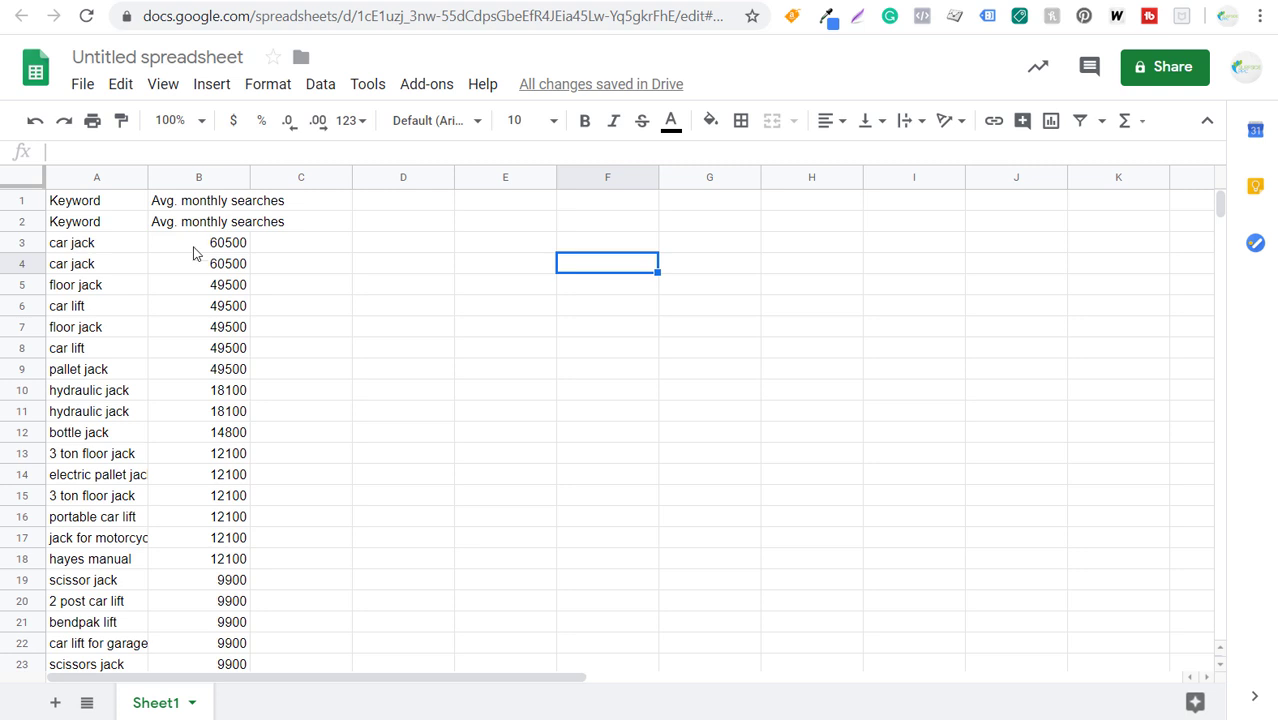
Delete the repeated Keyword and Avg. monthly searches header in row 2
left_click(22, 221)
right_click(22, 221)
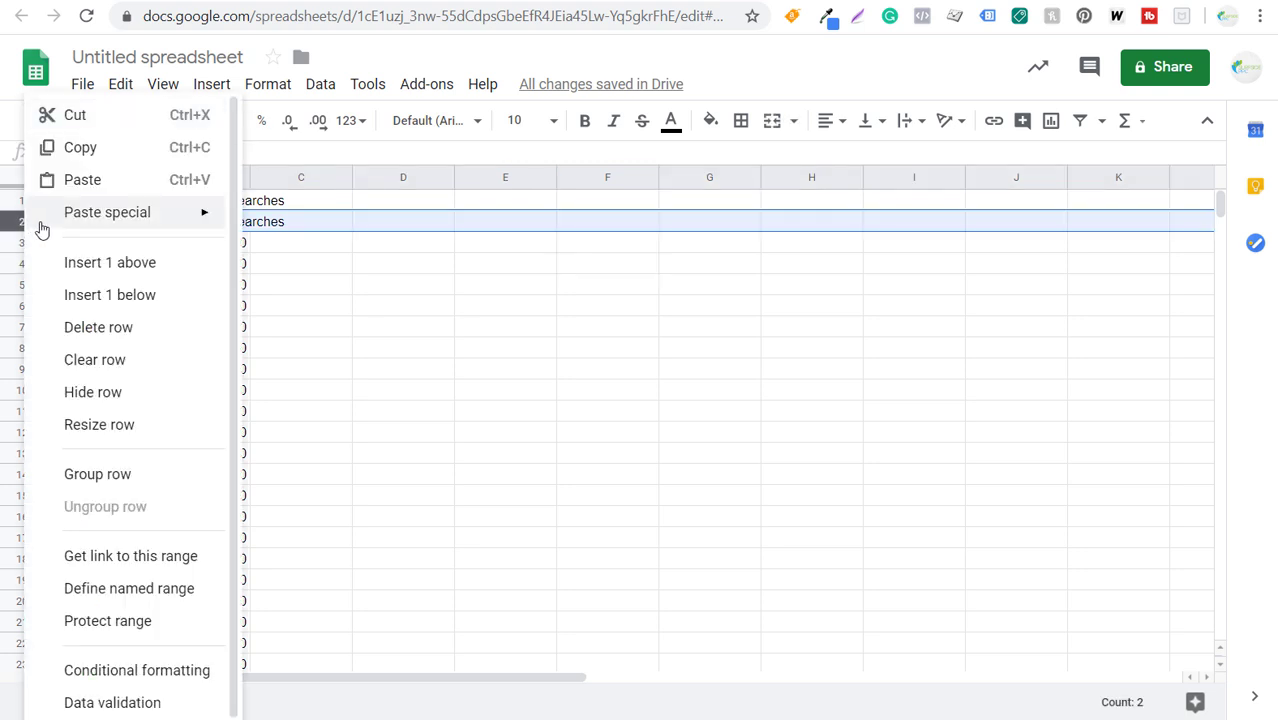
left_click(80, 328)
left_click(215, 268)
left_click_drag(26, 220, 30, 234)
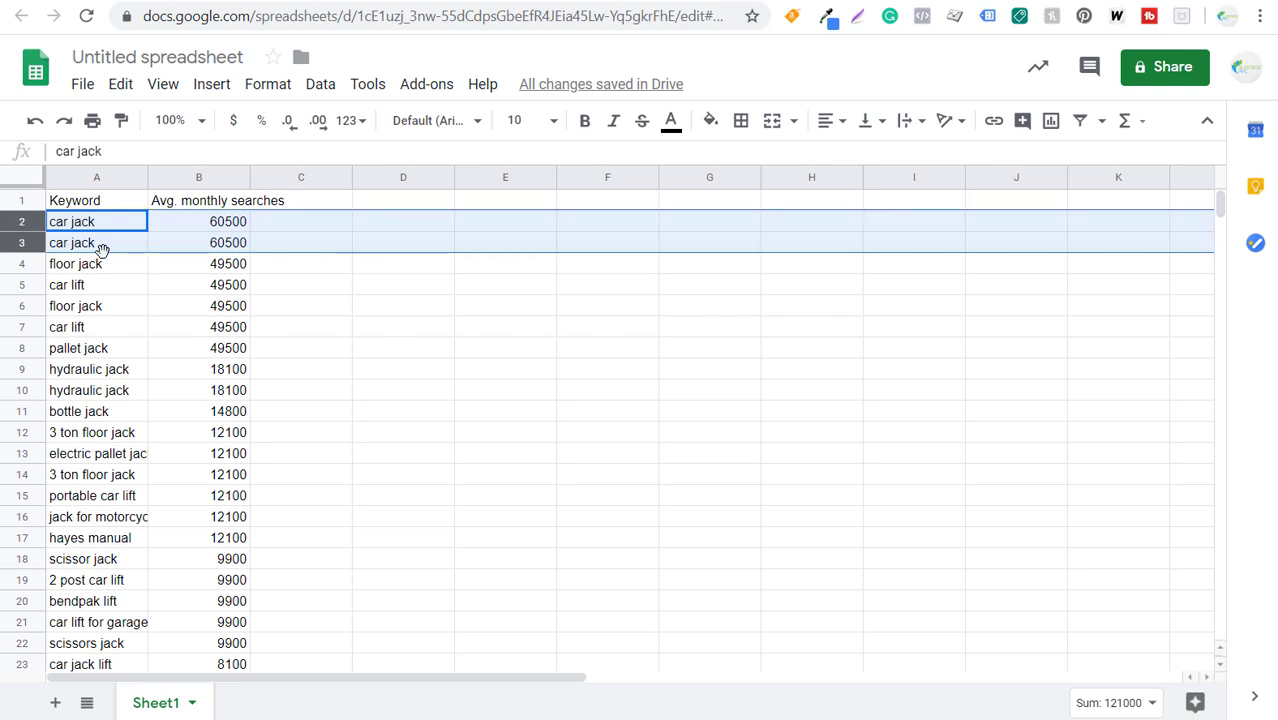
left_click(319, 290)
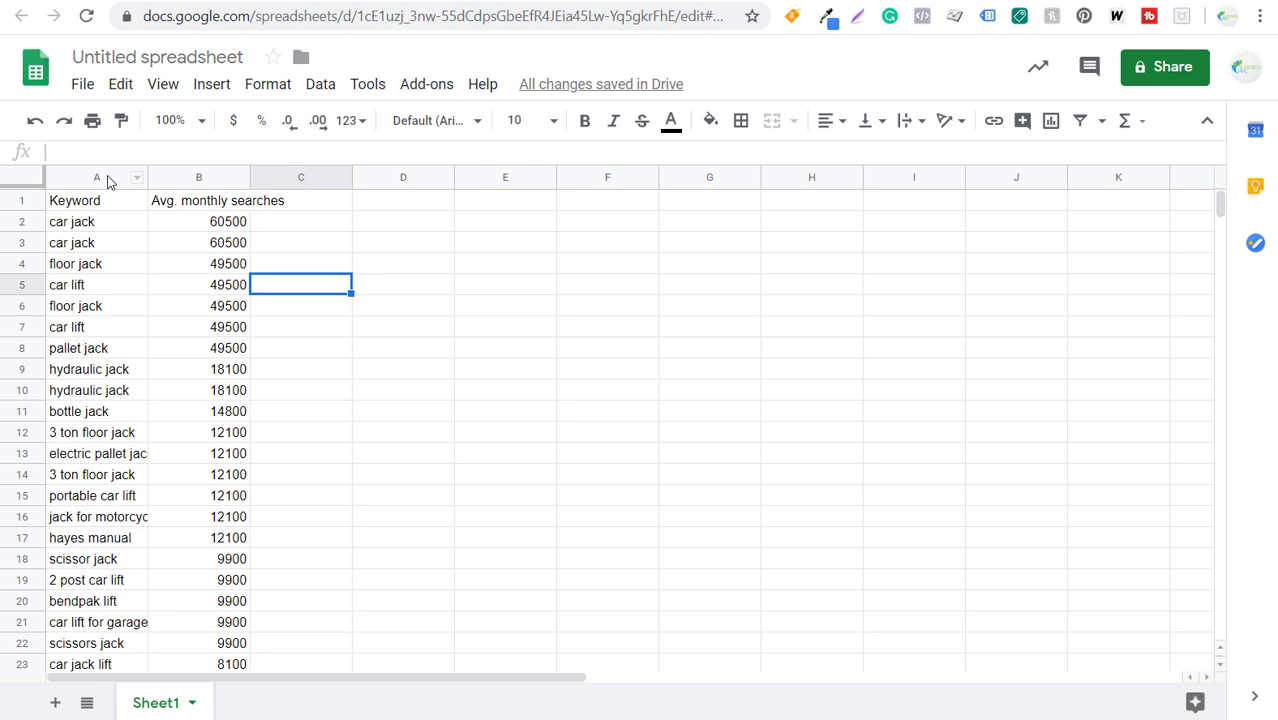
key("Up")
key("Up")
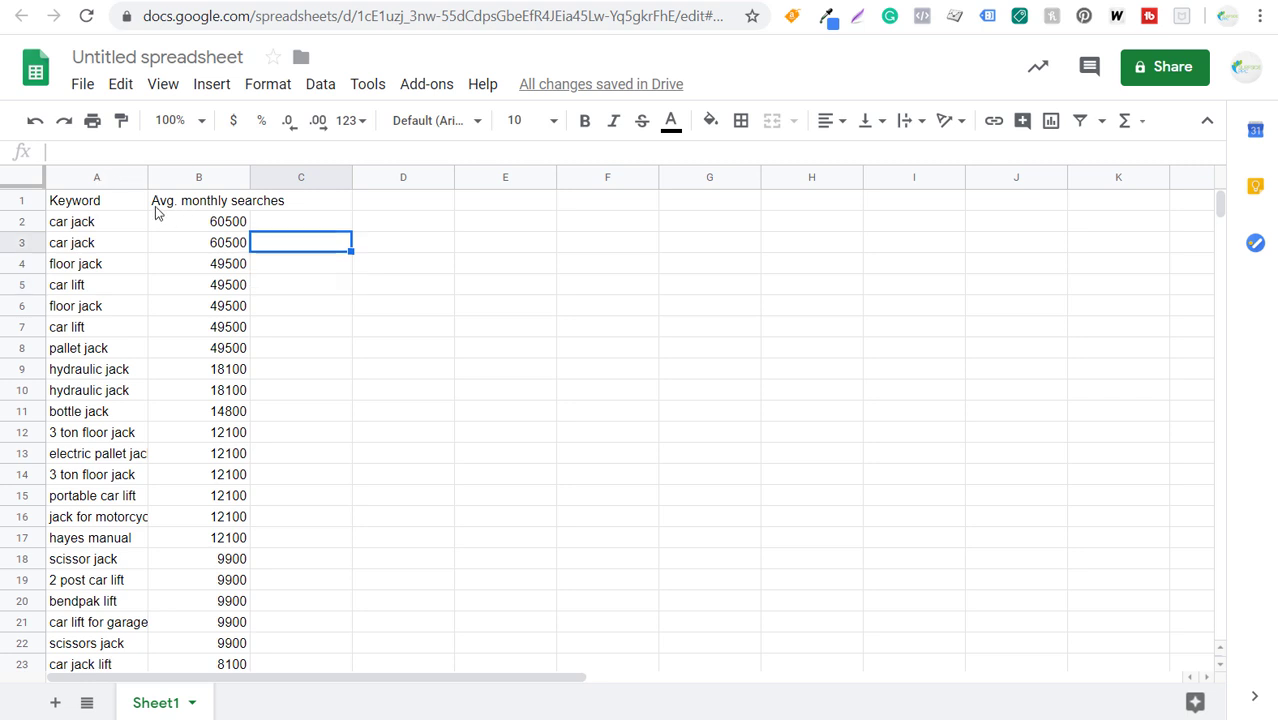
Remove the duplicate rows from columns A and B, analyzing both columns
left_click_drag(91, 183, 155, 180)
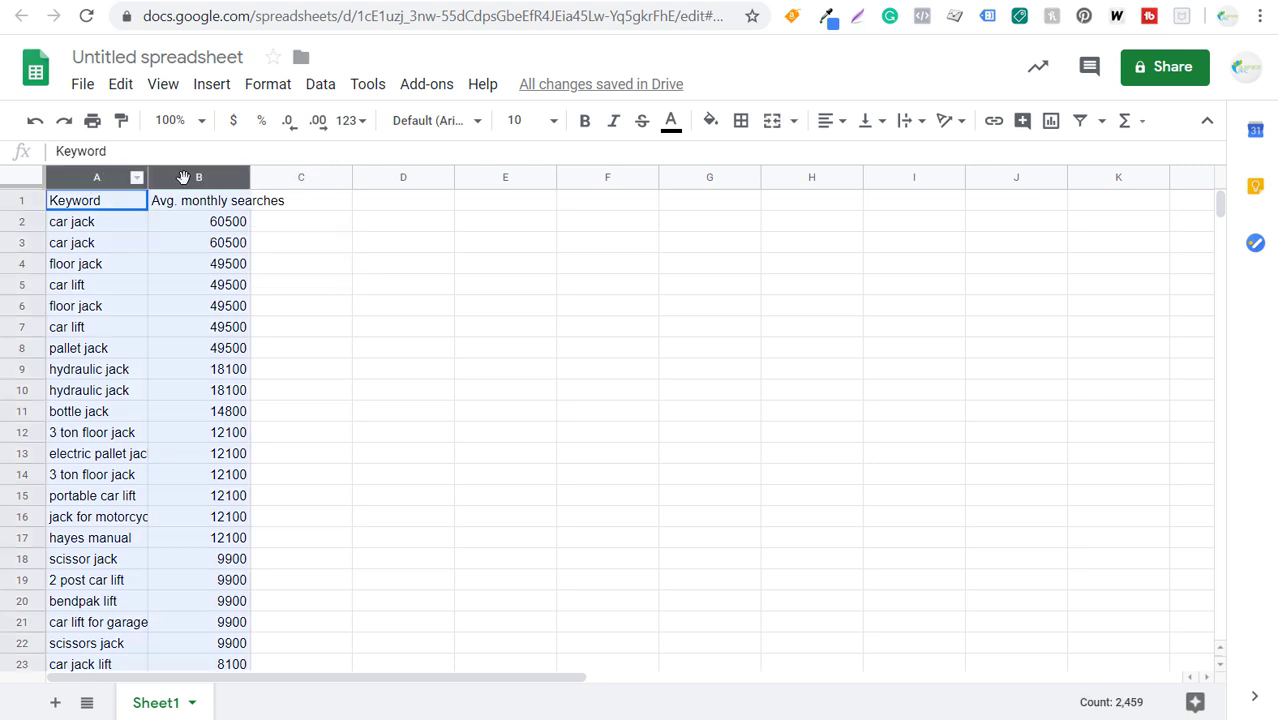
left_click(320, 87)
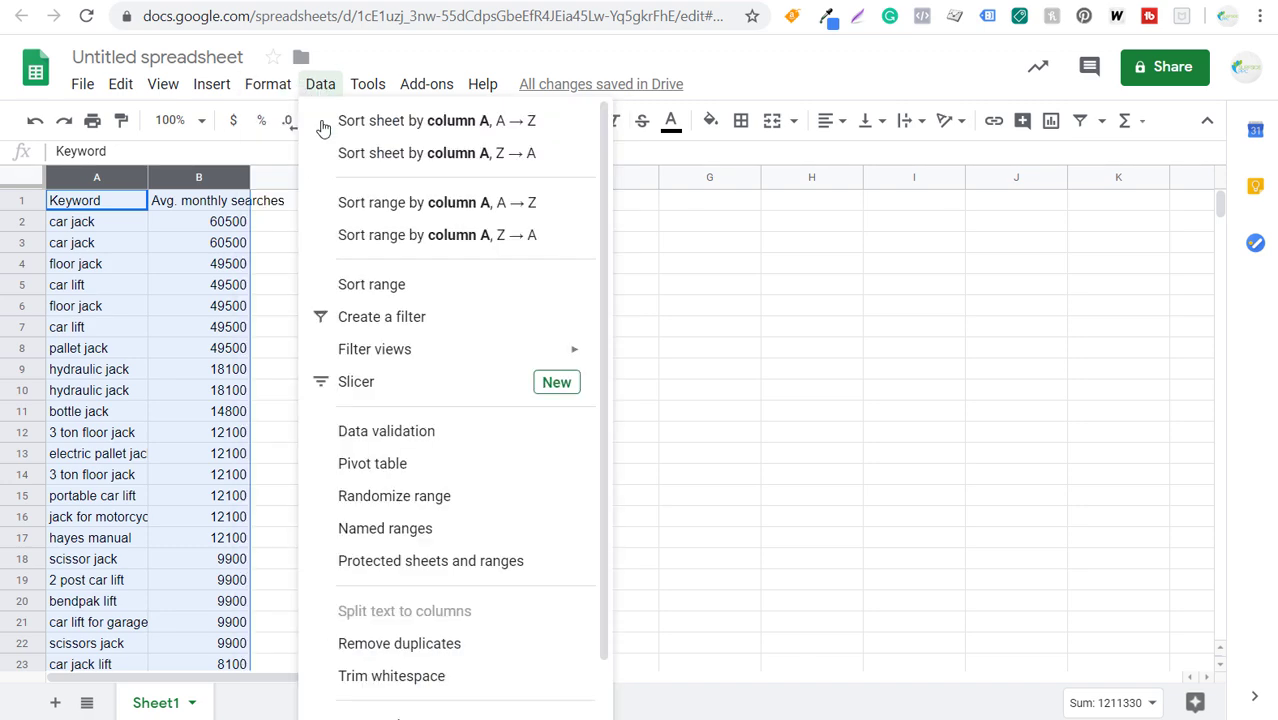
left_click(370, 645)
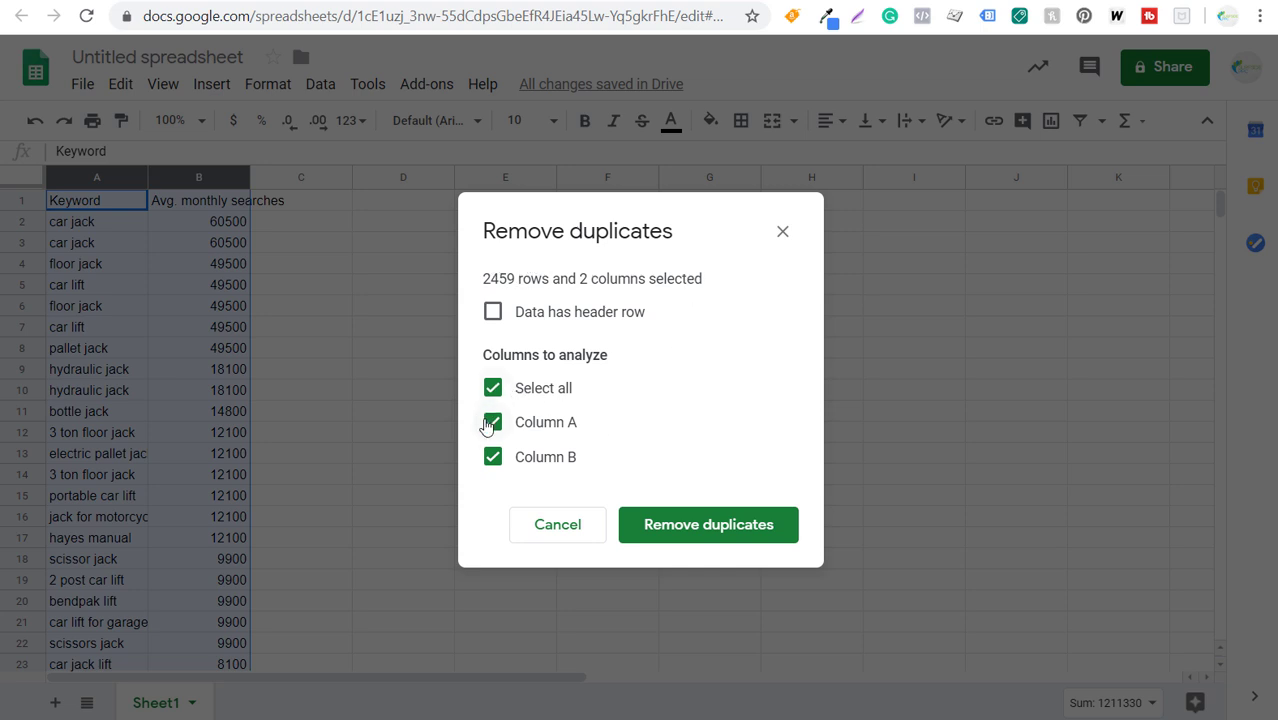
left_click(707, 530)
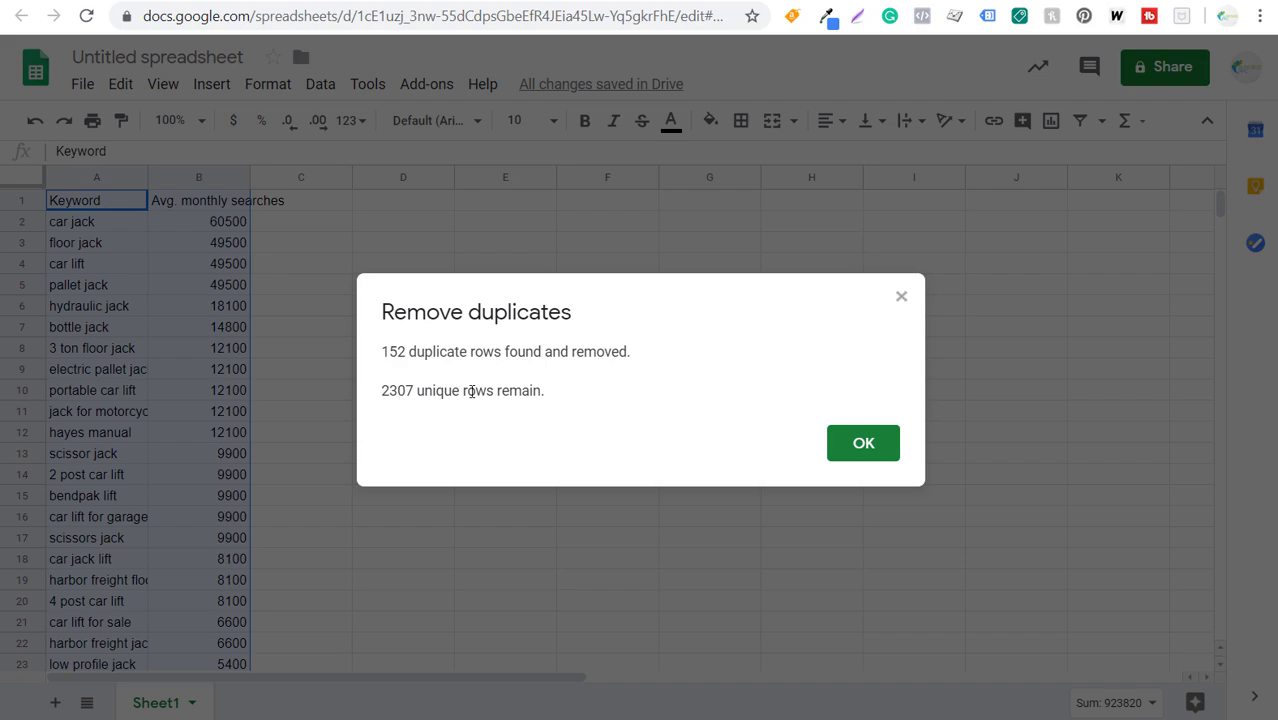
left_click(862, 443)
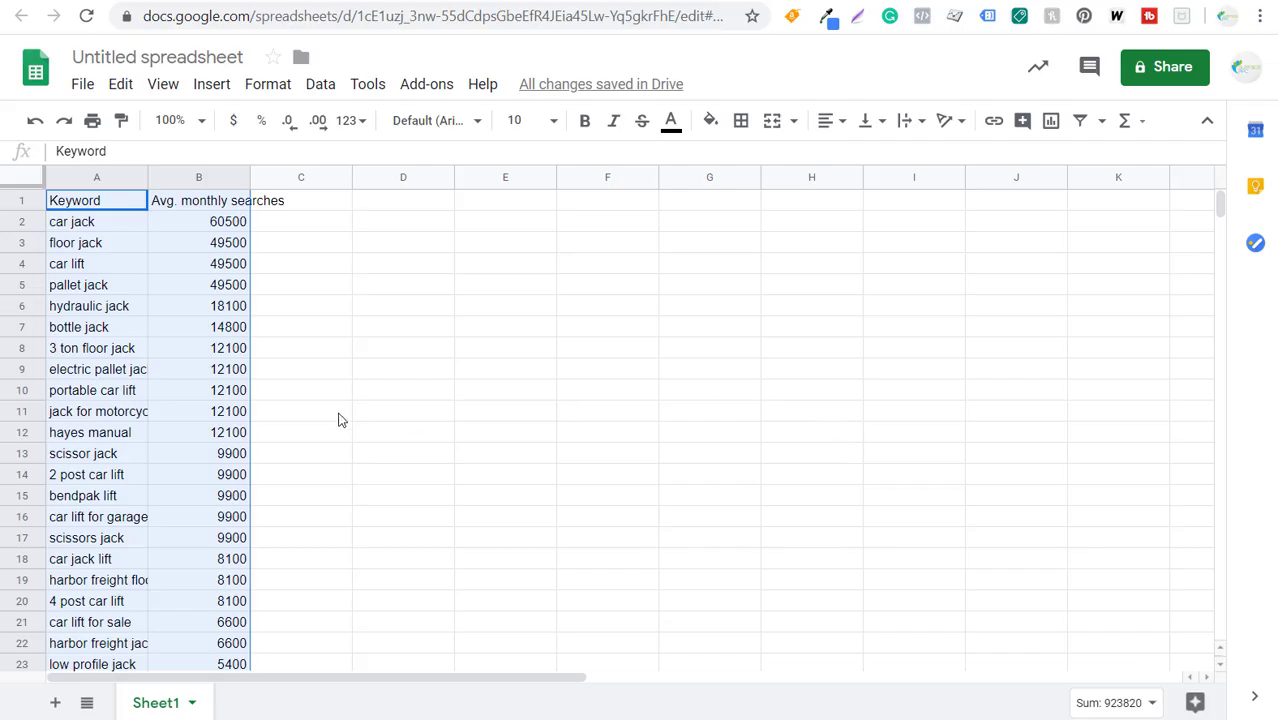
Look through the deduplicated keywords and their monthly searches down to around row 121
left_click(291, 356)
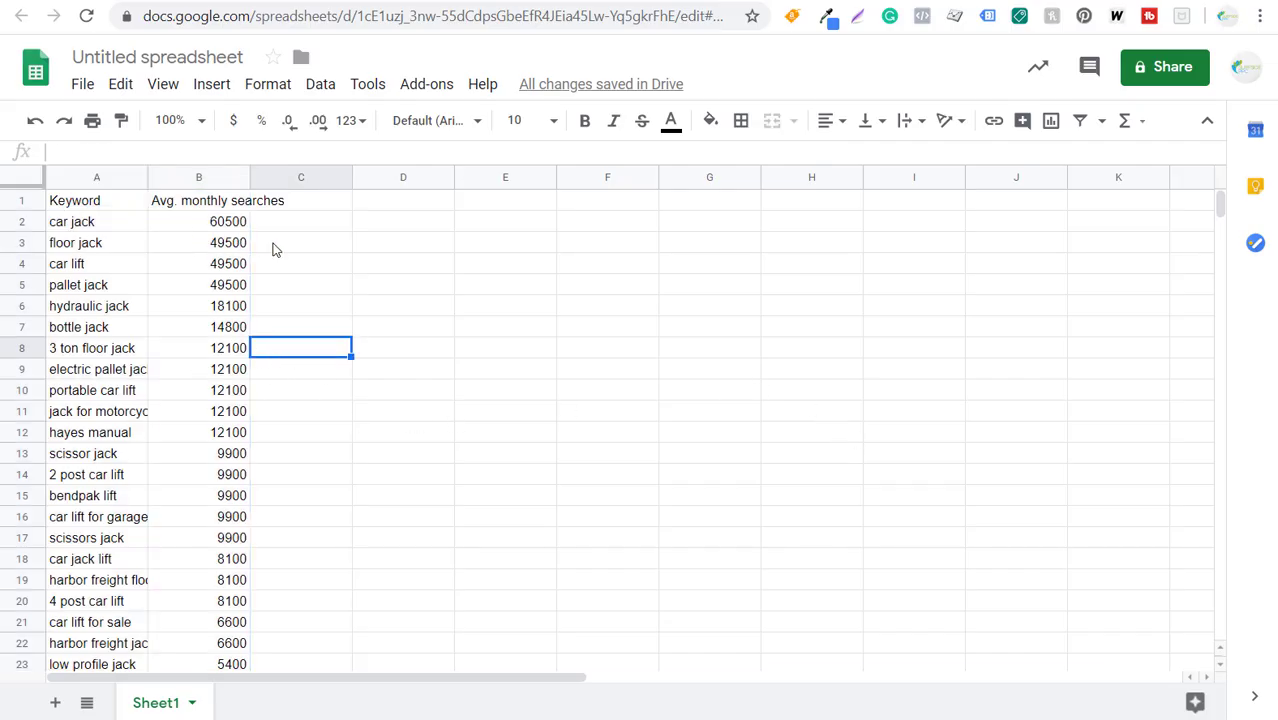
scroll(275, 249, "down", 20)
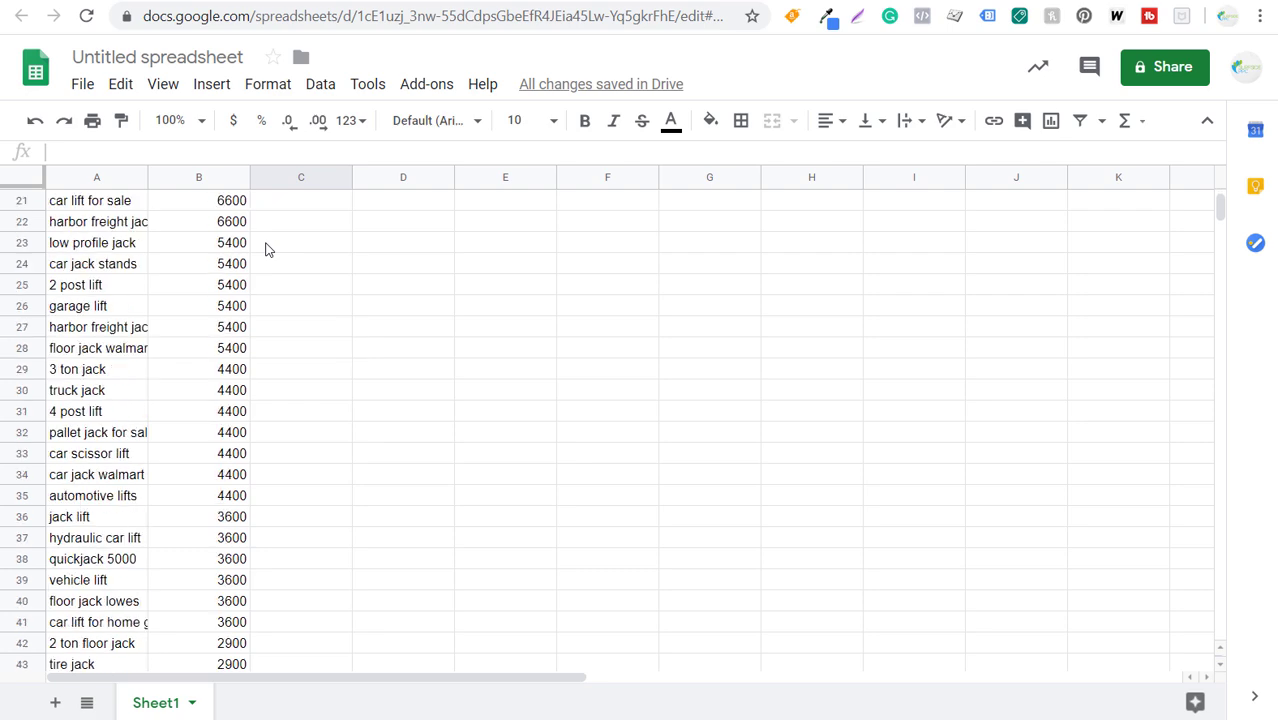
scroll(474, 314, "down", 4)
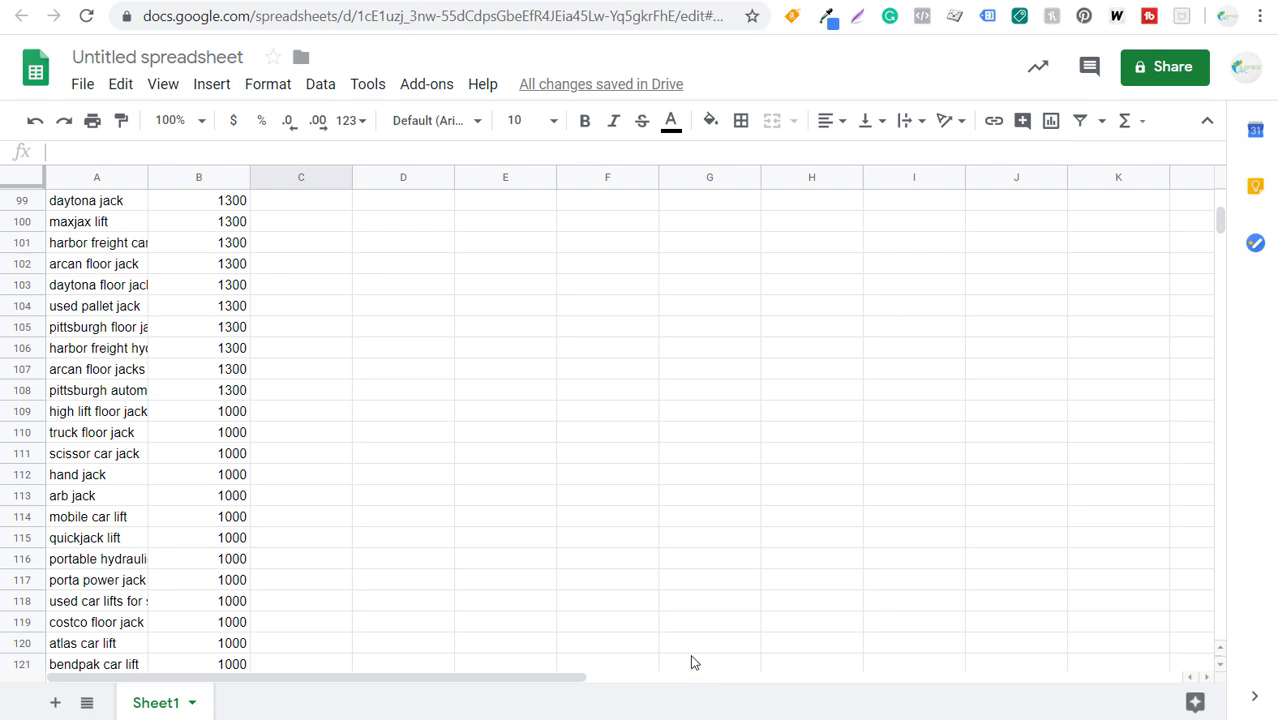
Switch to the Keywords FloorJacksCenter workbook in Excel and examine the car jack group on the Grouped Keywords FJC sheet
left_click(471, 702)
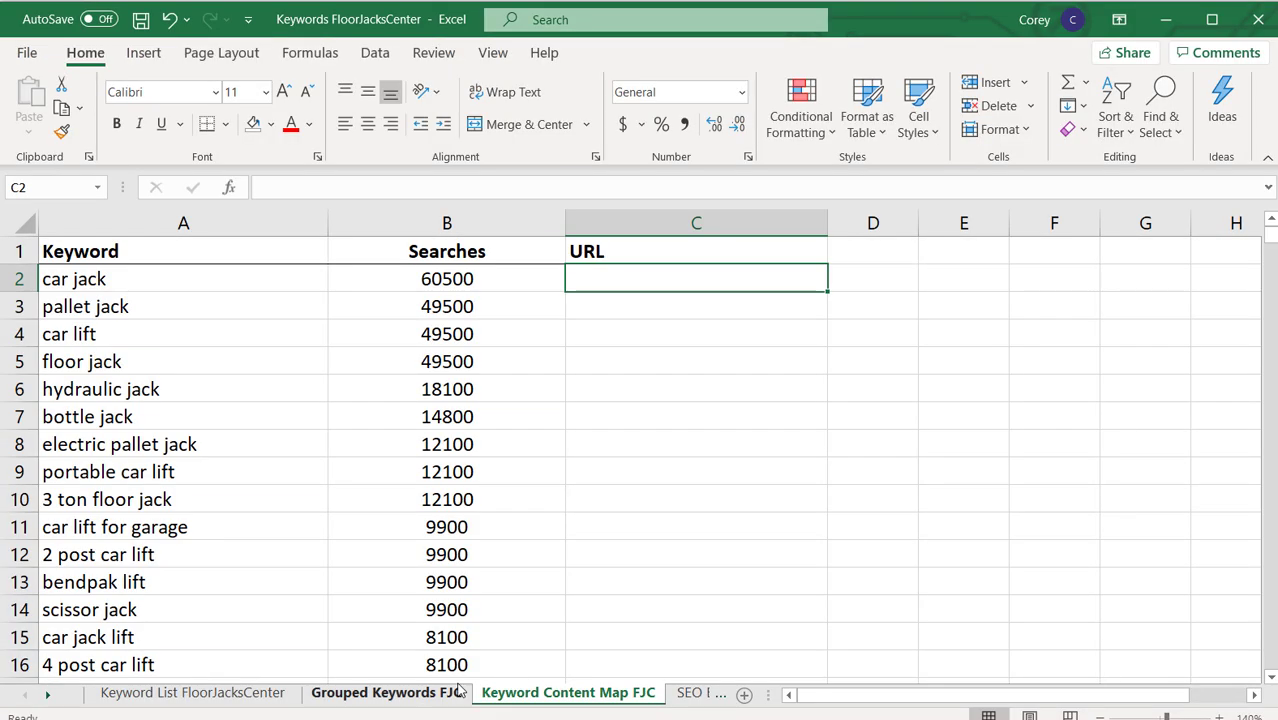
left_click(358, 700)
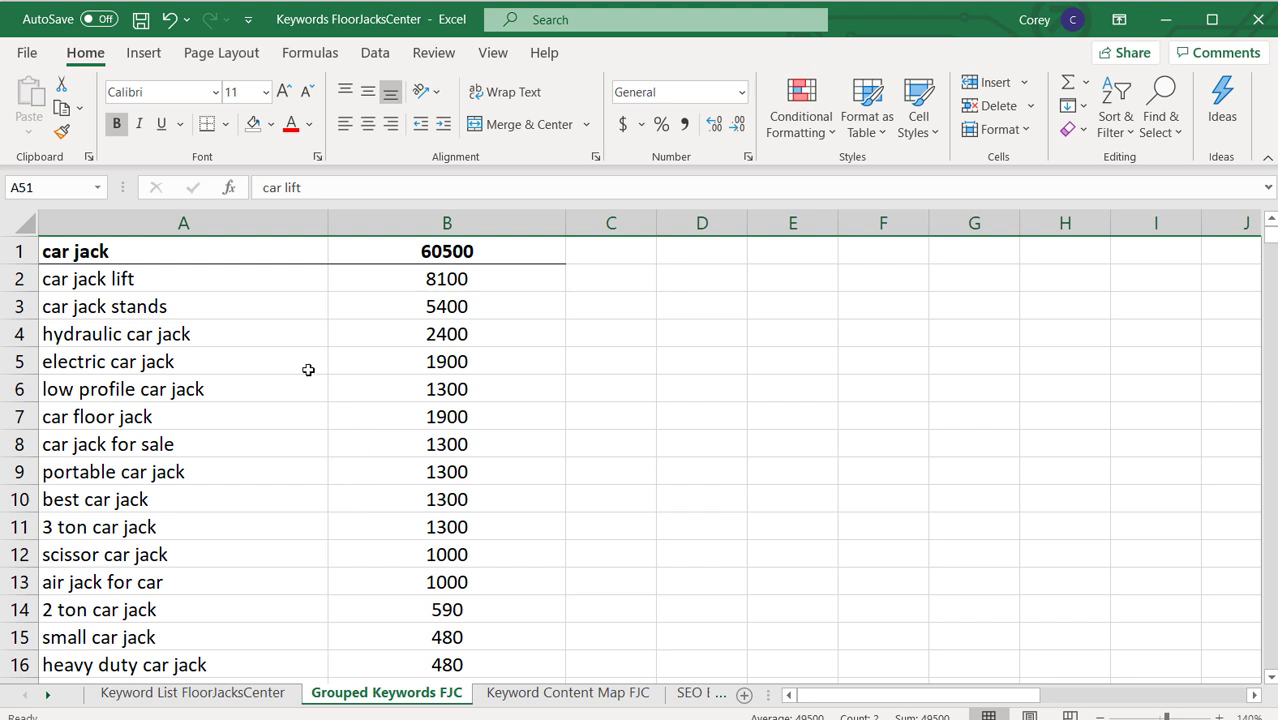
left_click(20, 251)
scroll(158, 315, "down", 3)
scroll(171, 339, "up", 3)
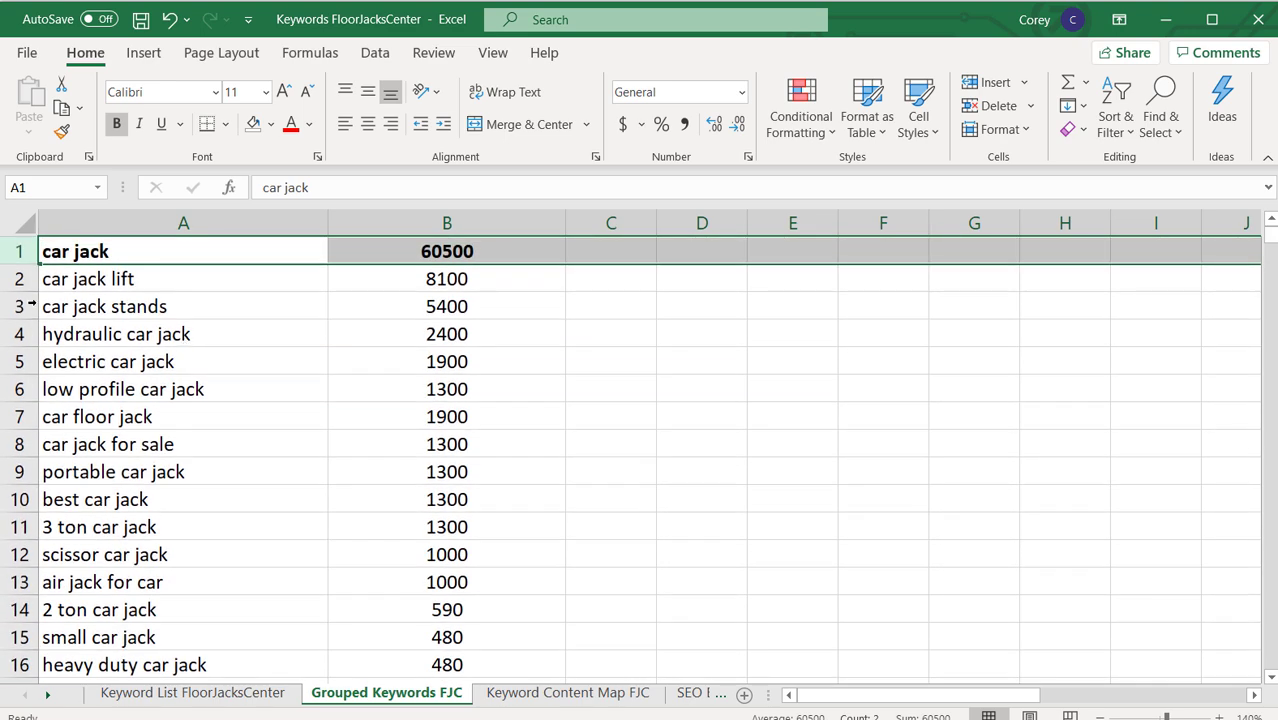
left_click(20, 279)
left_click(22, 416)
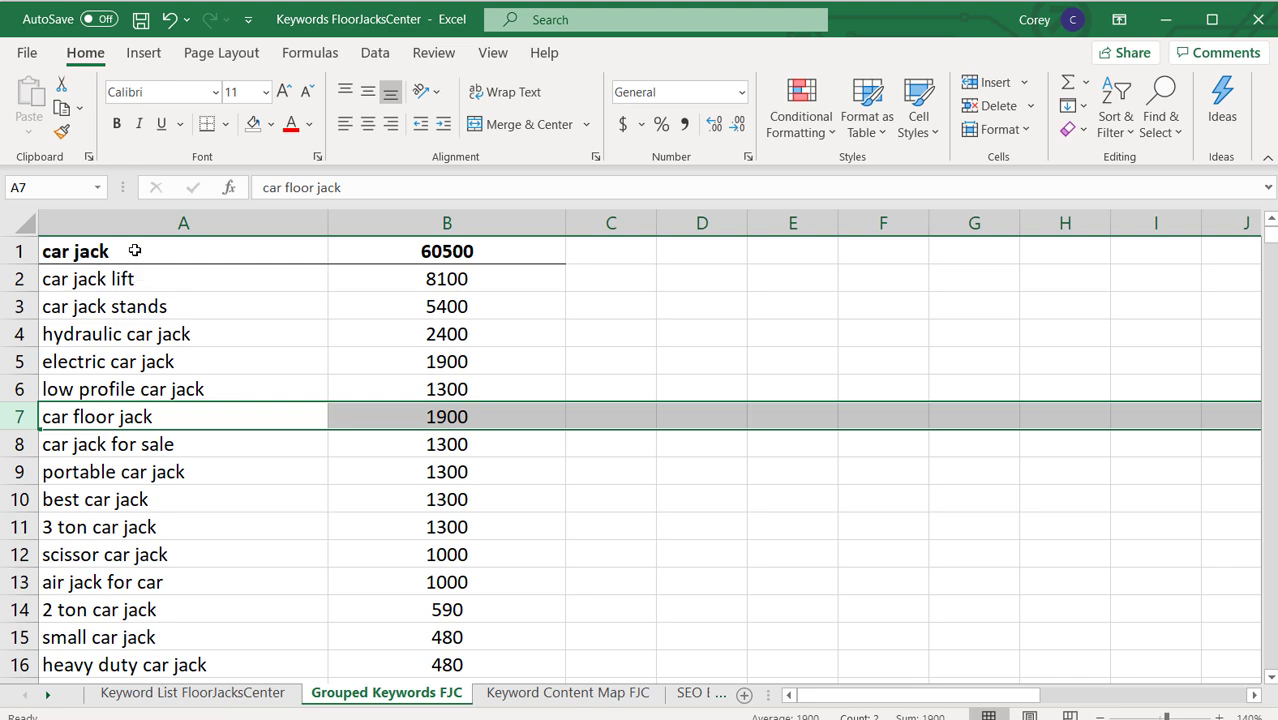
Locate the car floor jack row within the floor jack group on the Grouped Keywords FJC sheet
scroll(300, 415, "down", 19)
scroll(285, 417, "down", 10)
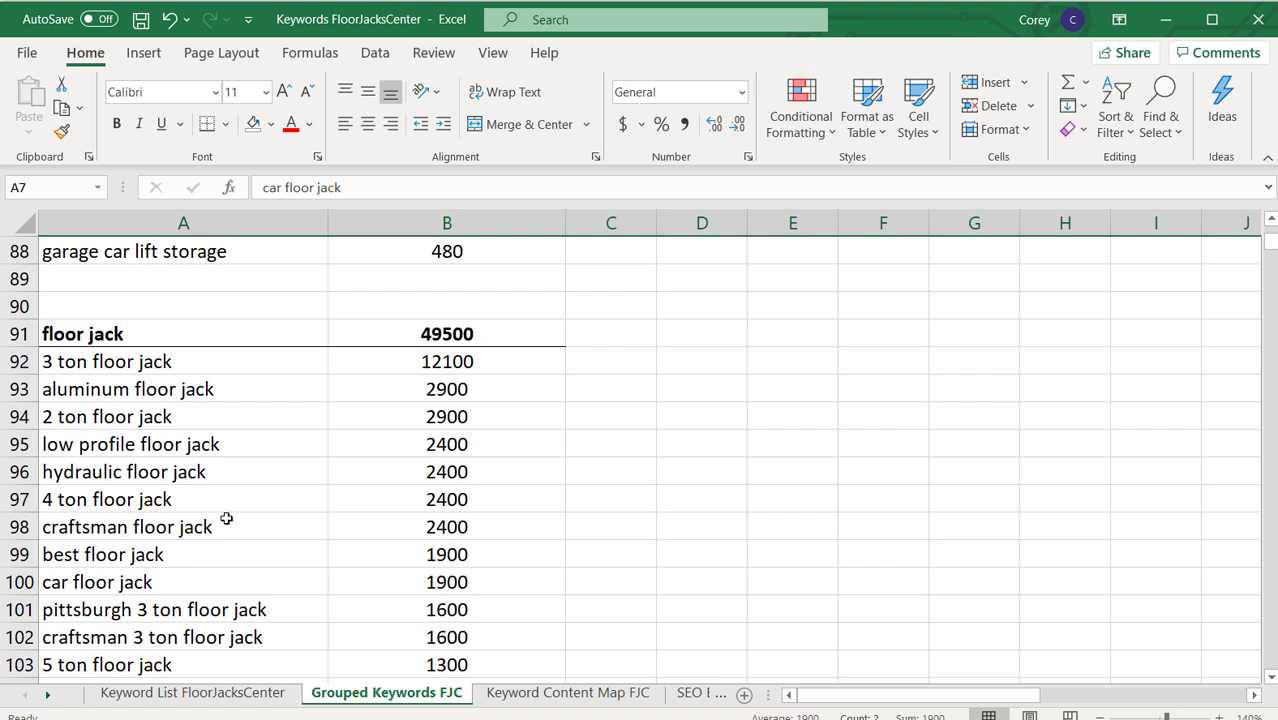
left_click(20, 581)
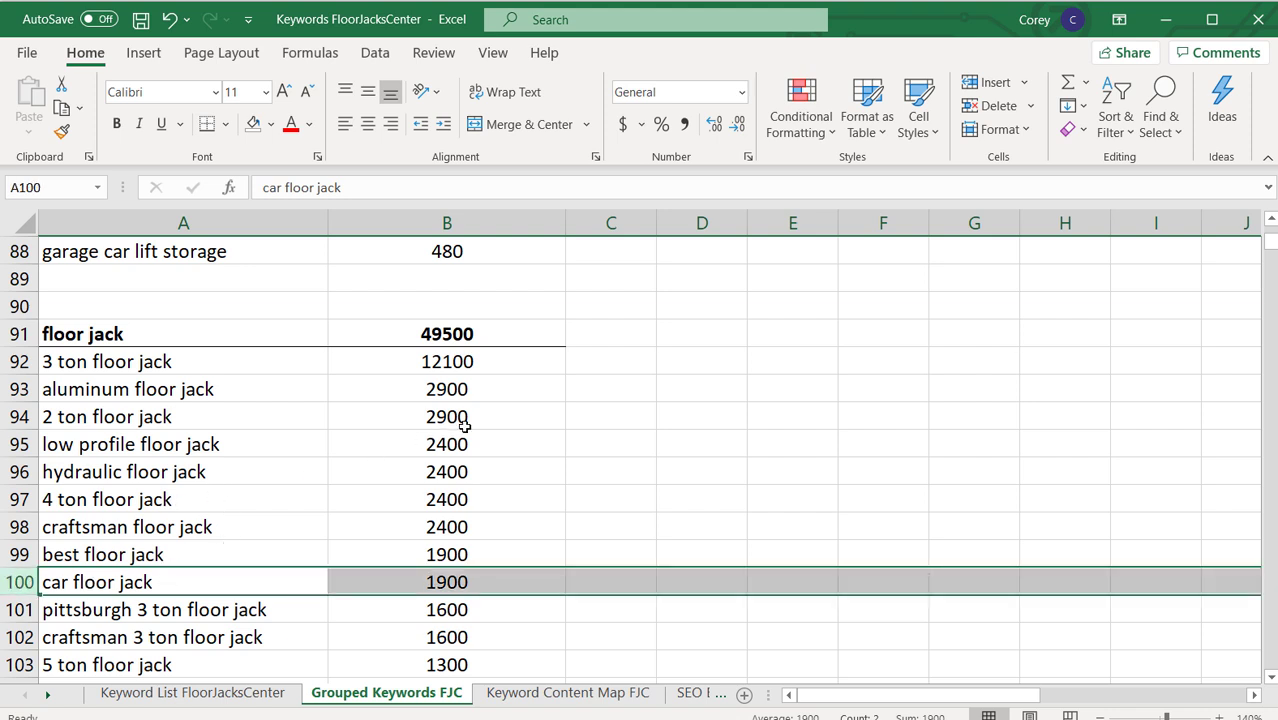
Find the car floor jack keyword on the Keyword Content Map FJC sheet and compare it with its row in the grouped list
left_click(567, 694)
scroll(534, 522, "down", 5)
scroll(543, 508, "down", 4)
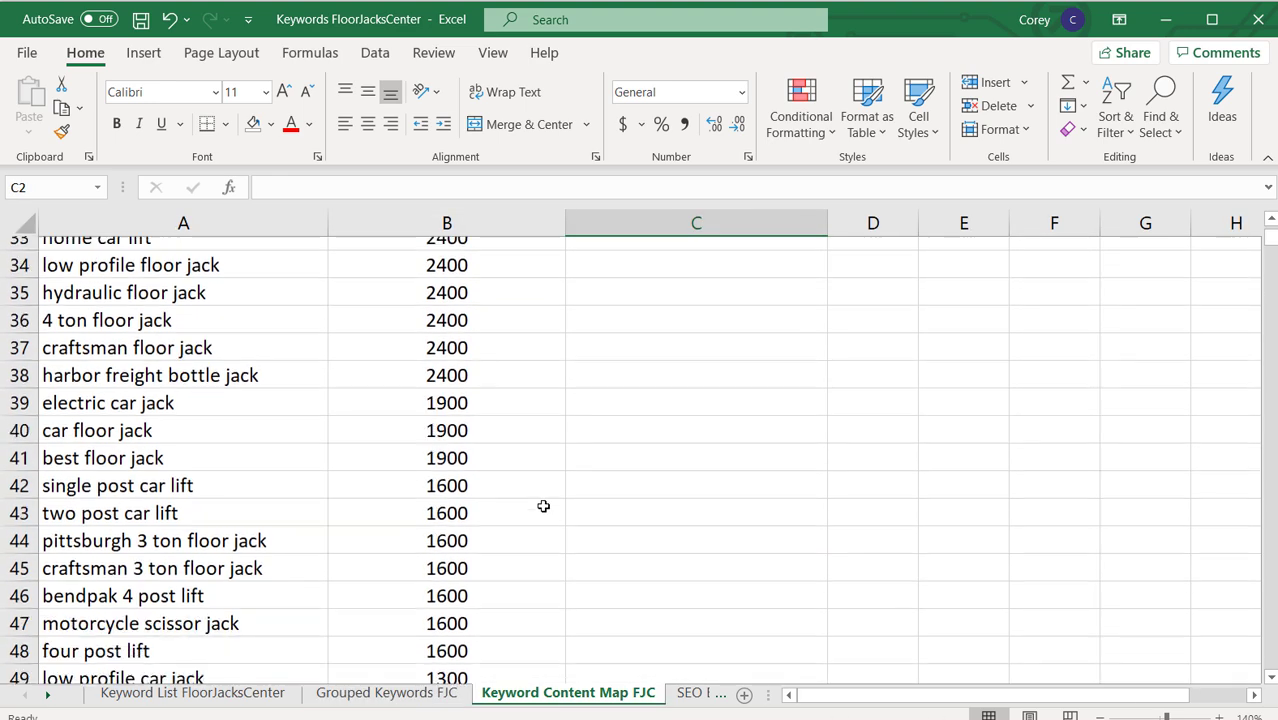
left_click(19, 416)
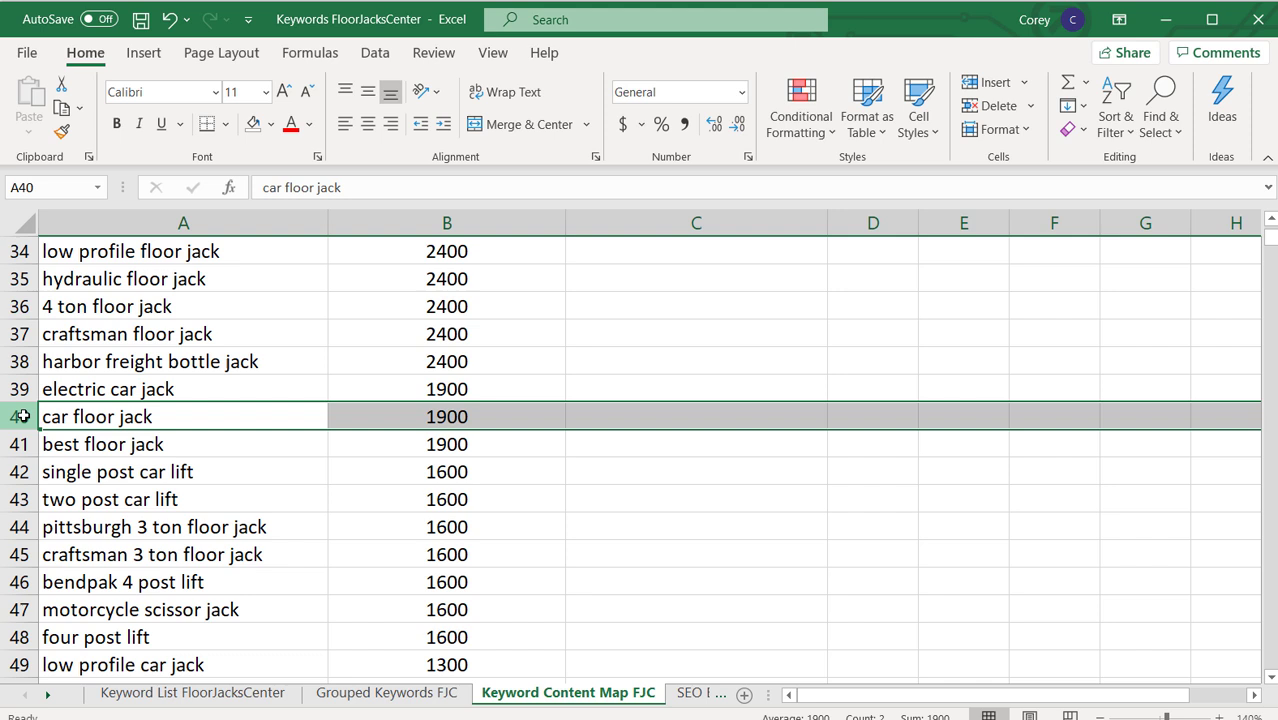
left_click(632, 421)
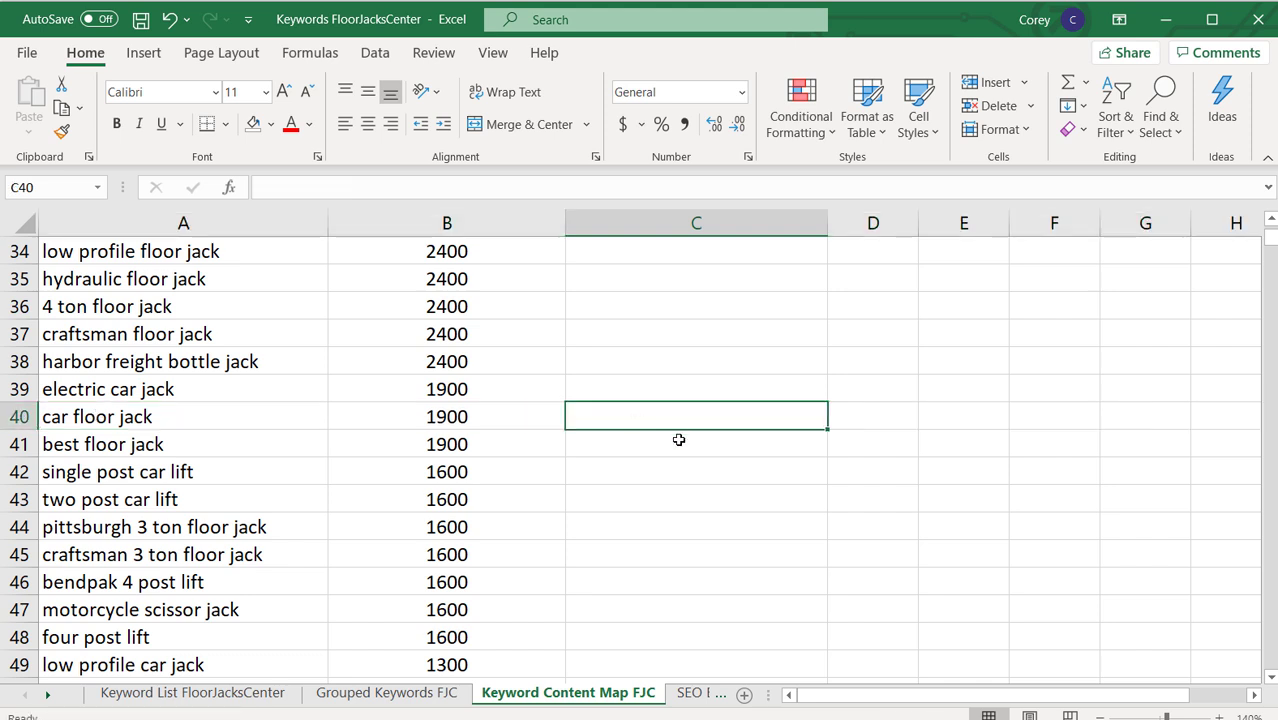
left_click(448, 688)
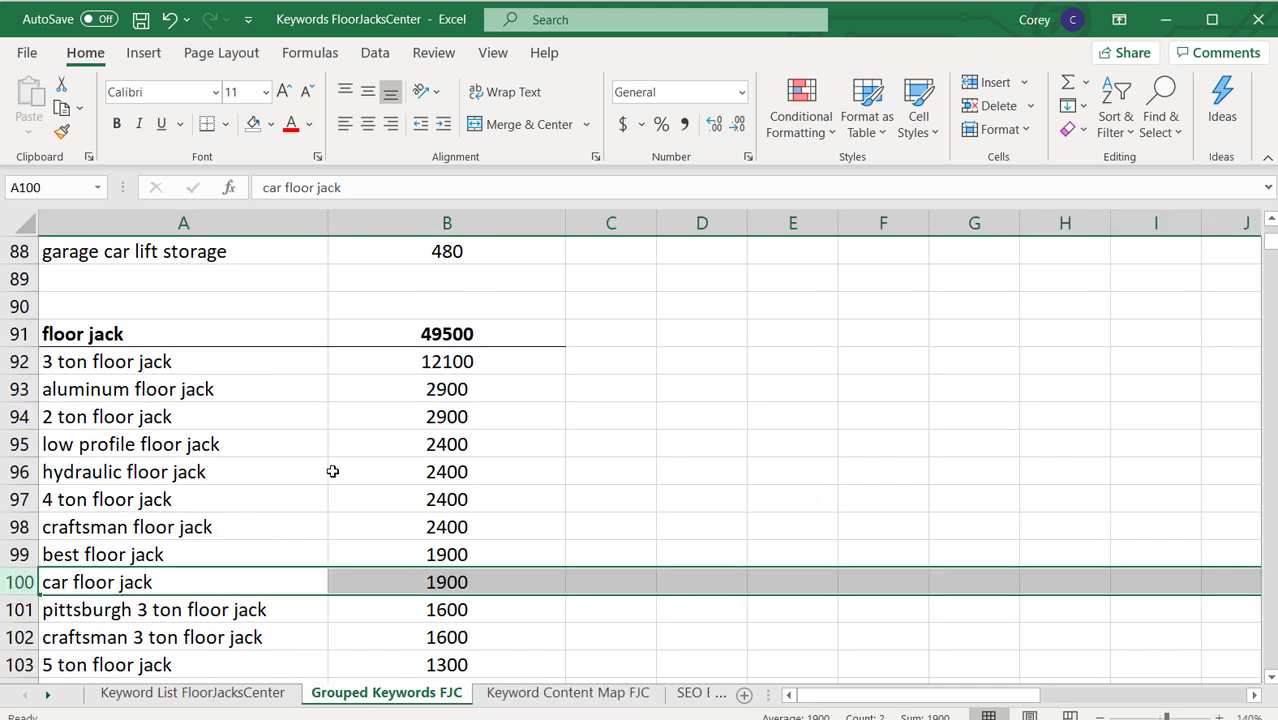
left_click(609, 581)
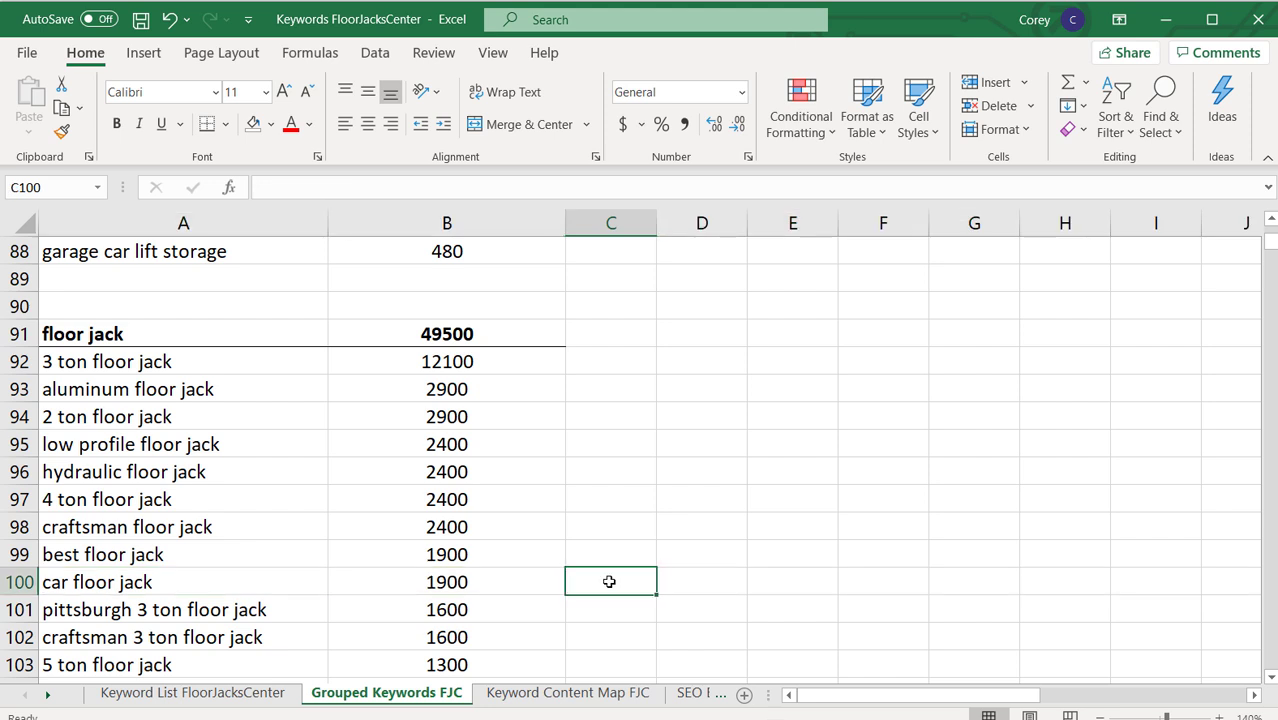
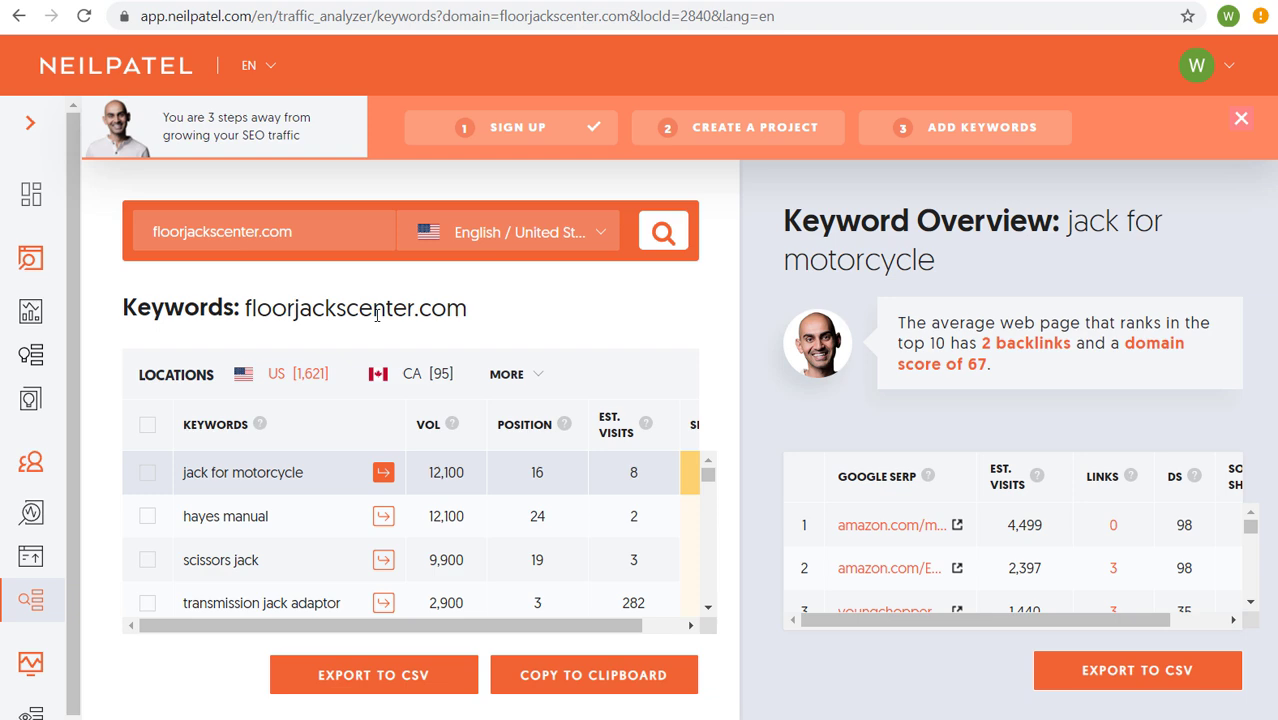
Check the keyword list in the Book5 workbook in Excel and switch to the untitled keyword spreadsheet in Google Sheets
mouse_move(687, 715)
left_click(895, 680)
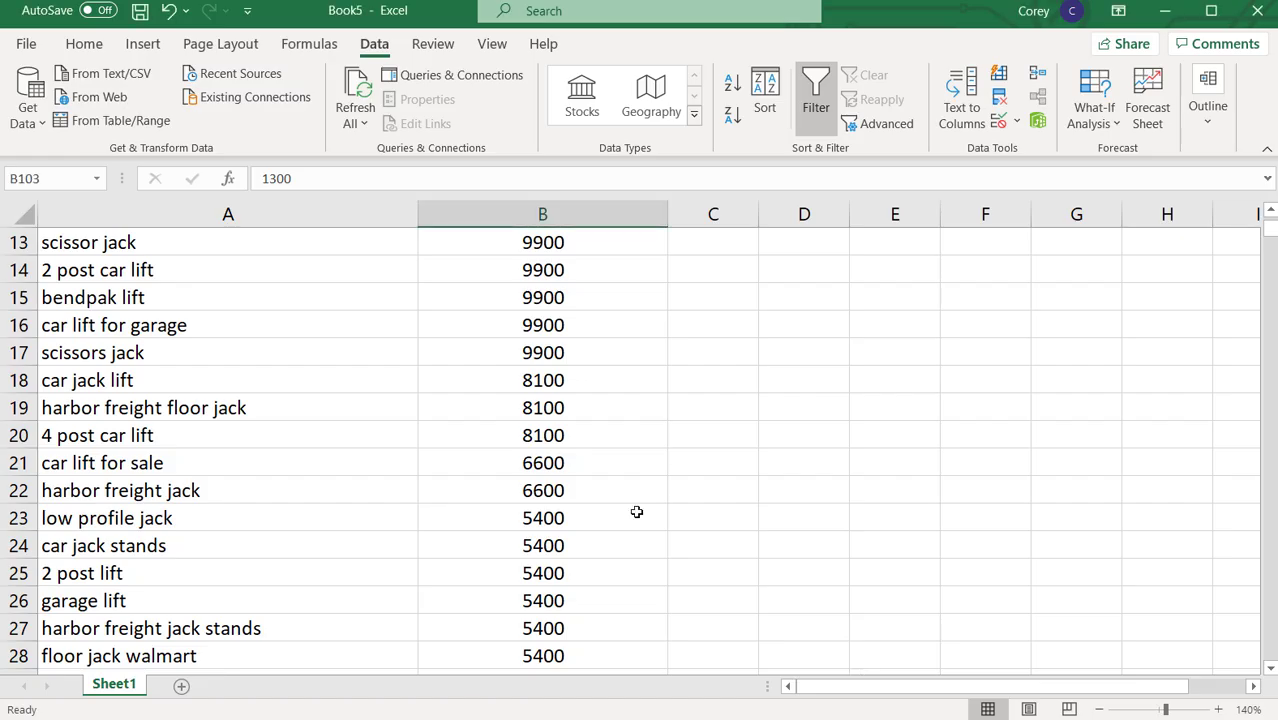
left_click(437, 331)
key("alt+Tab")
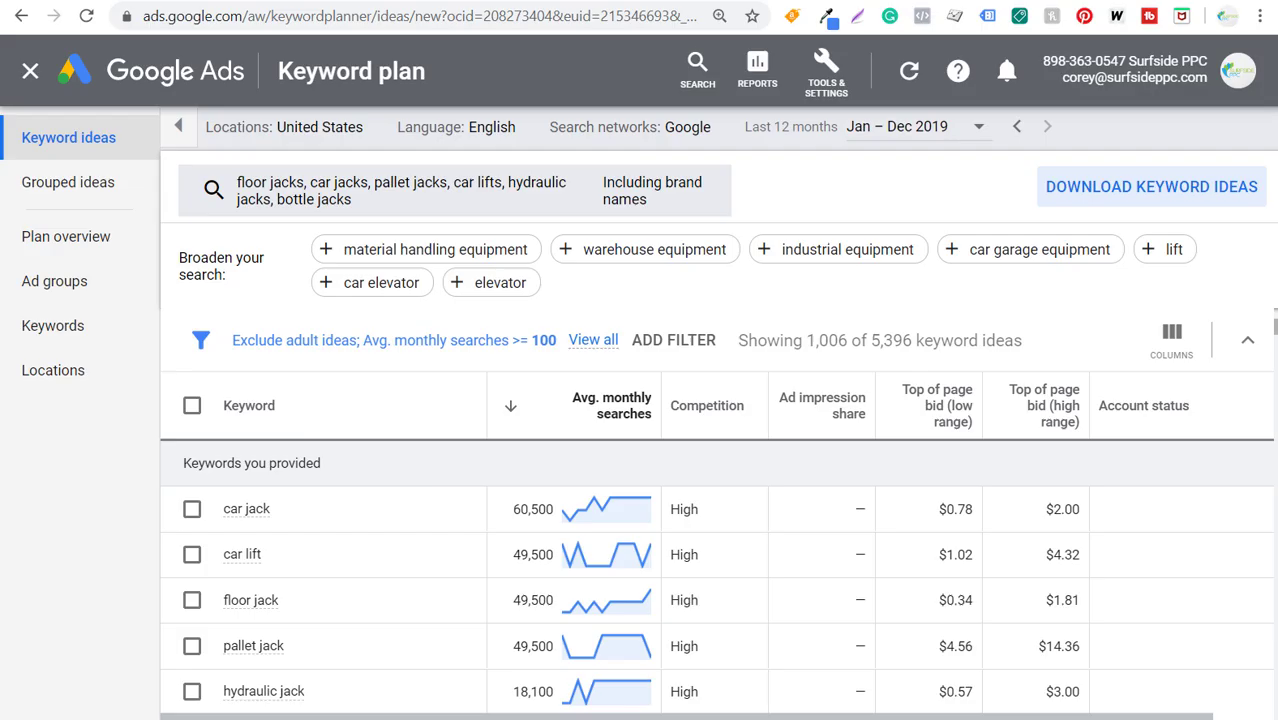
left_click(790, 2)
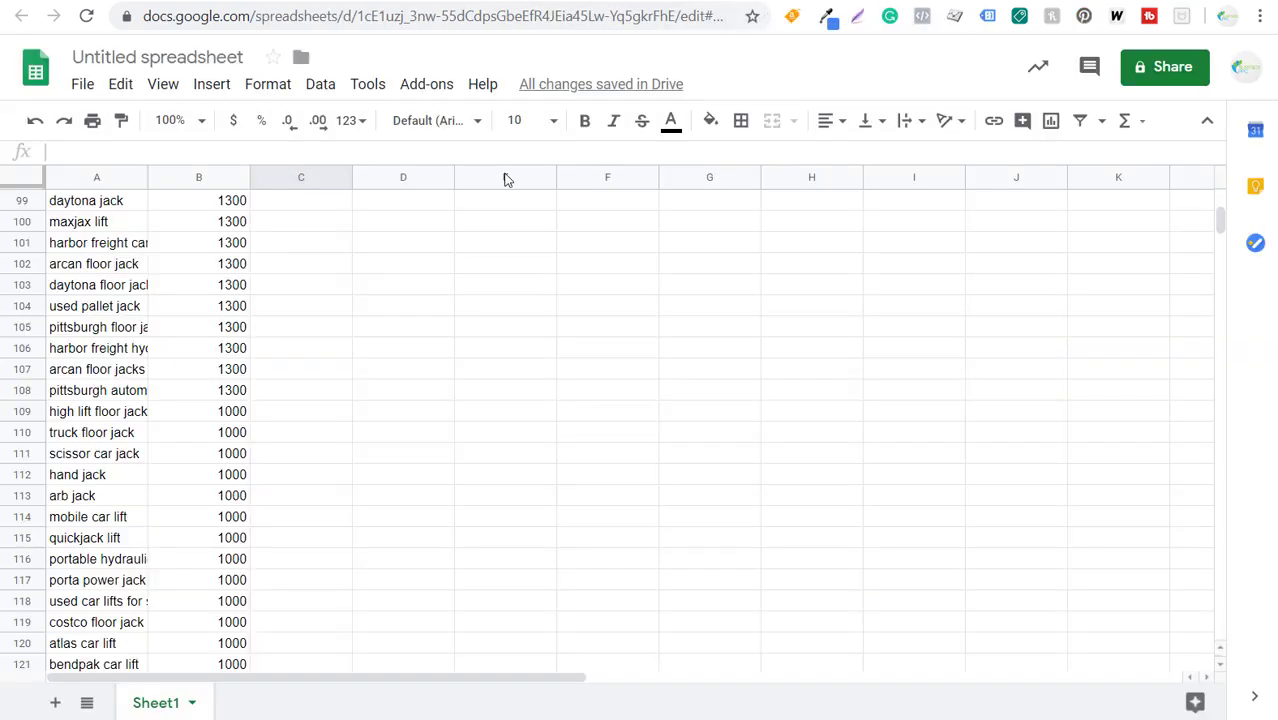
Look through the lower-volume keywords down to around row 313 and select the ride on electric pallet jack row
left_click(356, 440)
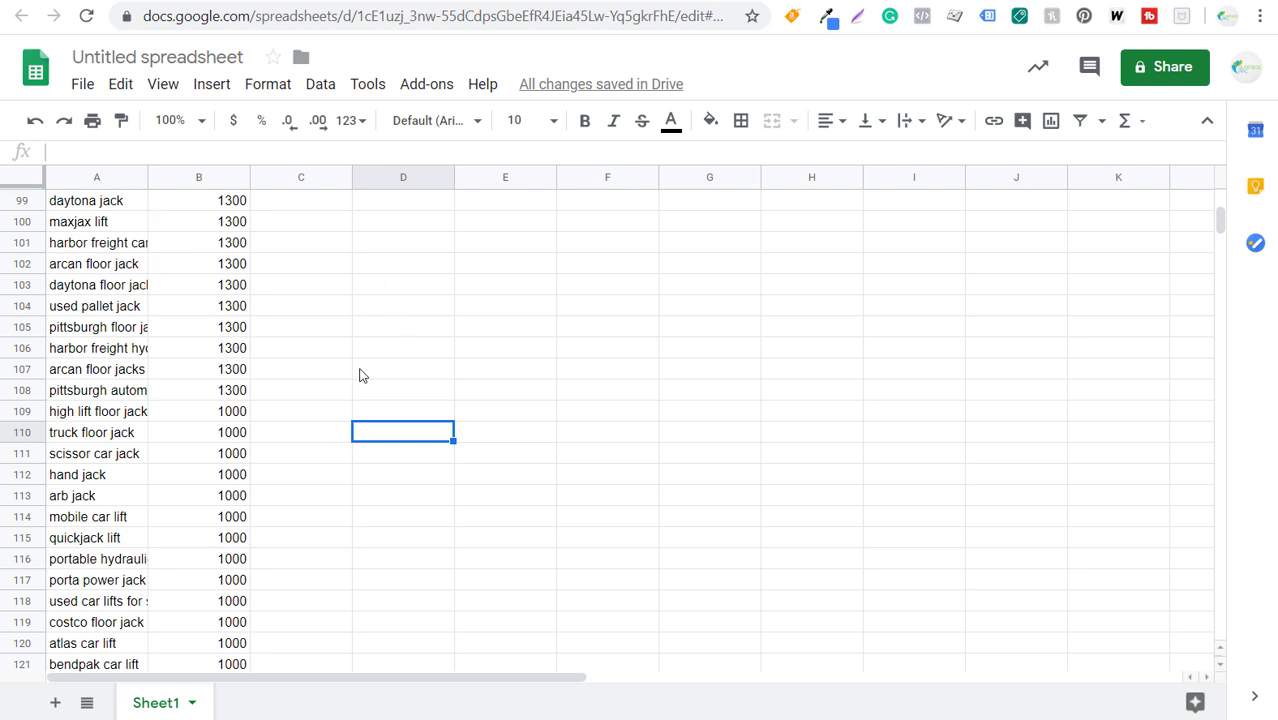
scroll(362, 375, "down", 20)
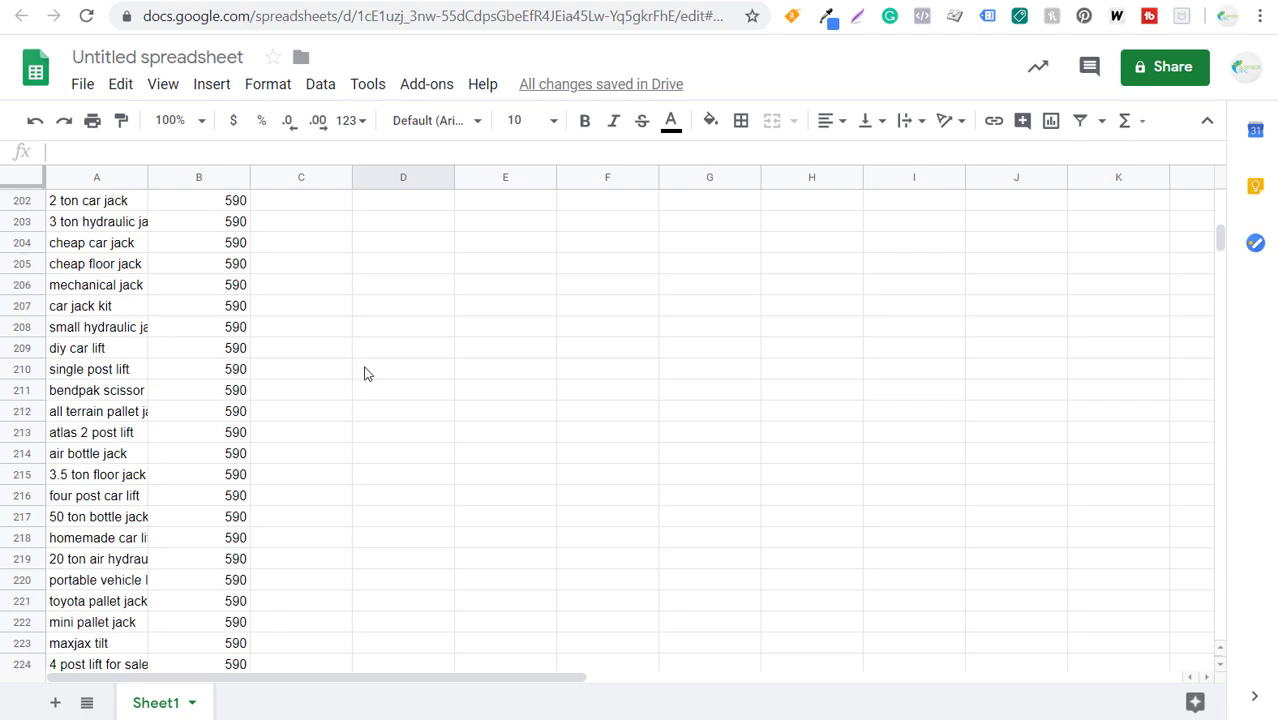
scroll(364, 373, "down", 8)
left_click_drag(229, 441, 120, 392)
left_click(287, 338)
scroll(287, 338, "down", 3)
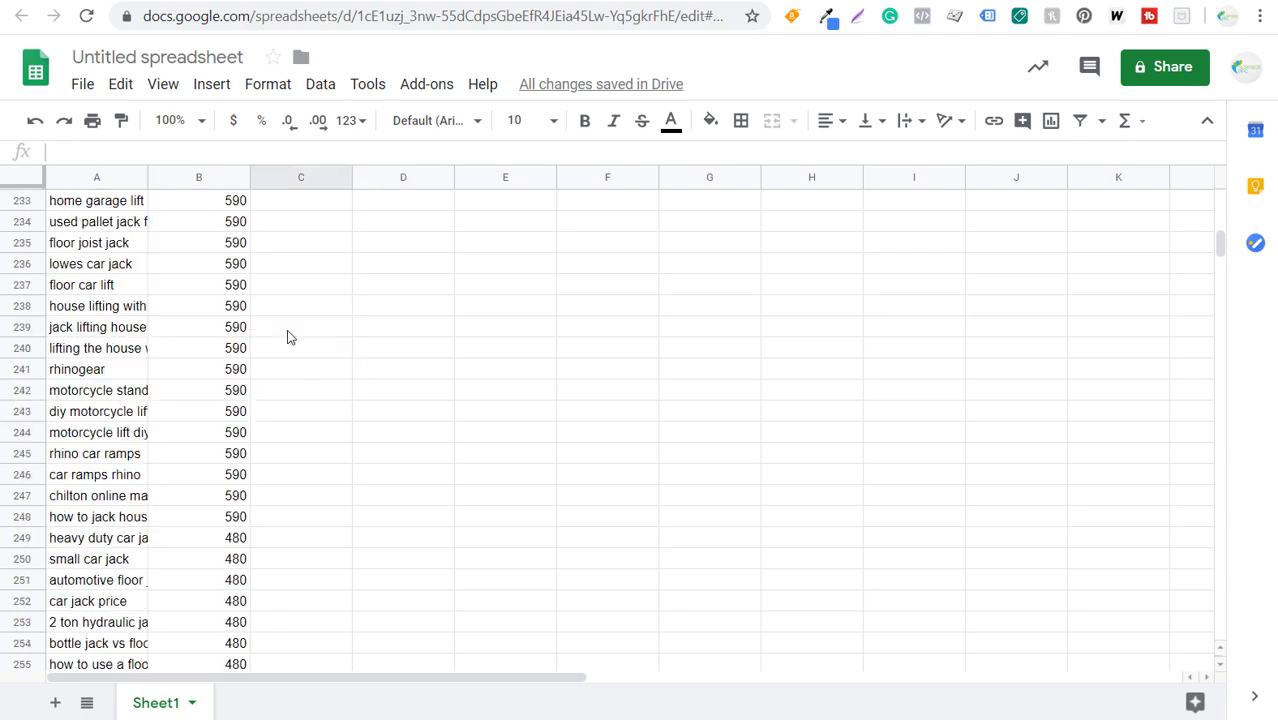
scroll(334, 355, "down", 12)
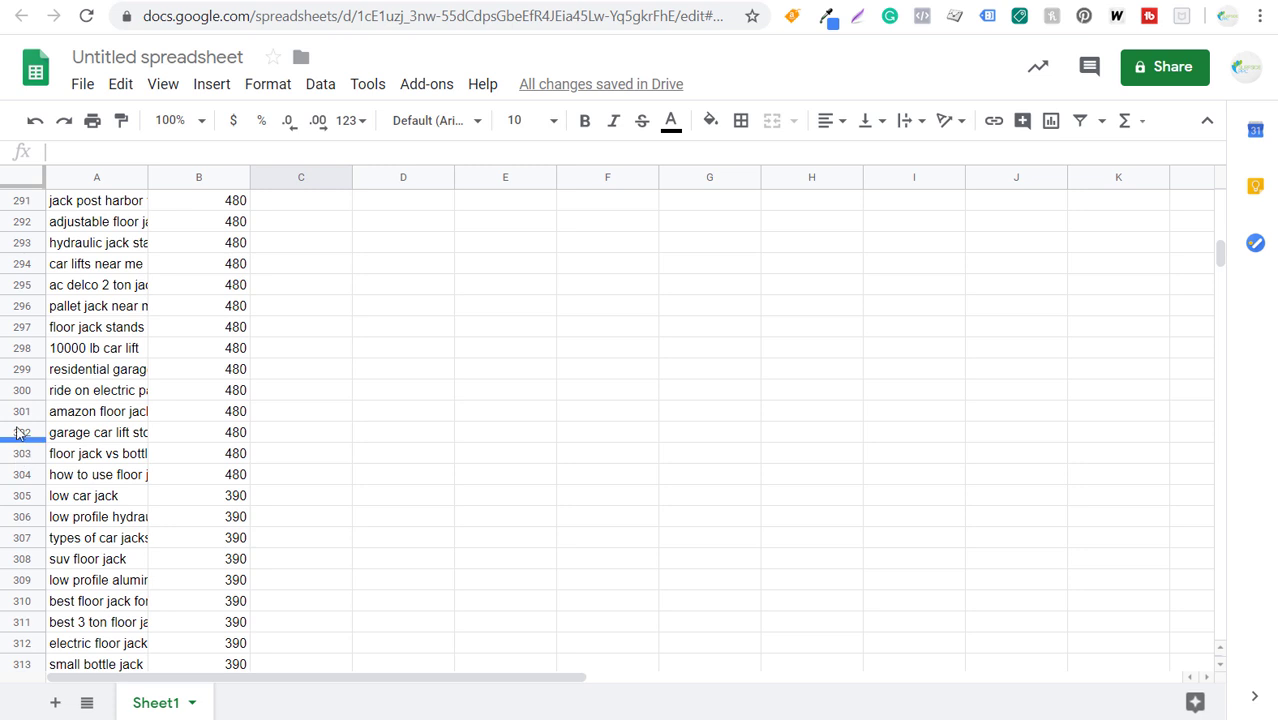
left_click(20, 390)
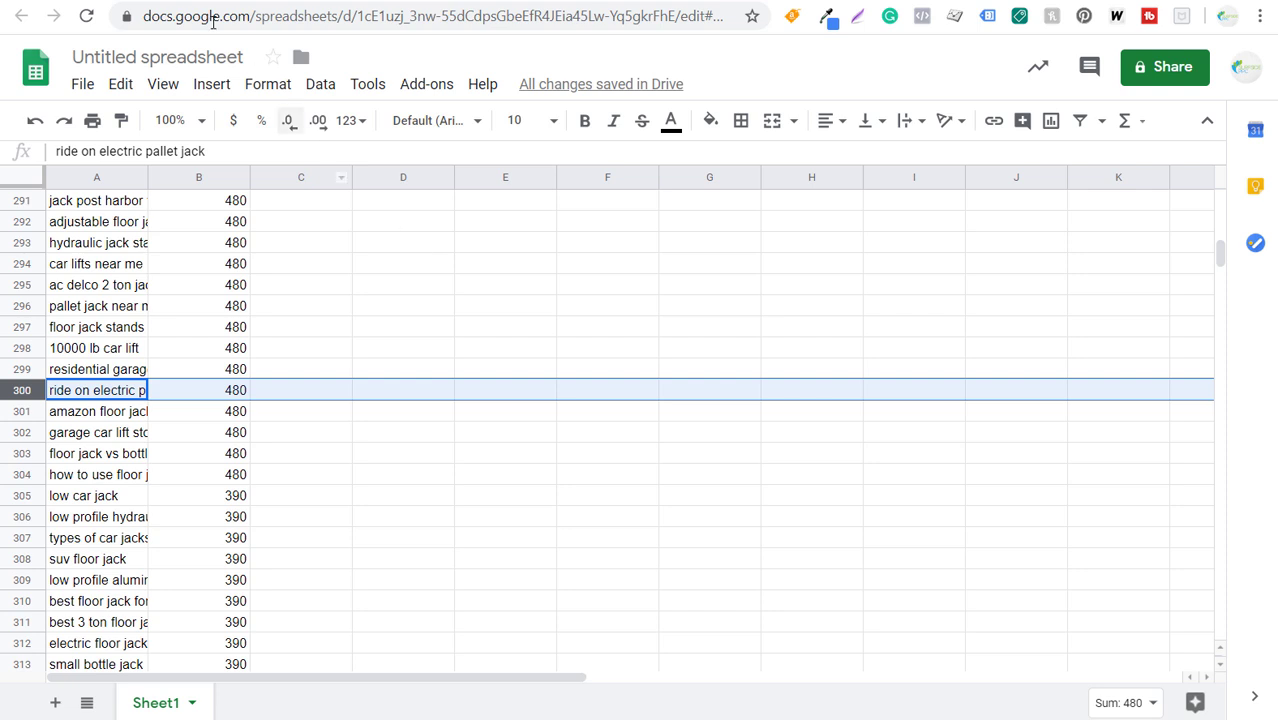
Revisit the Keyword Planner ideas in Google Ads, then switch to Book5 in Excel and select the harbor freight floor jack keyword
left_click(130, 2)
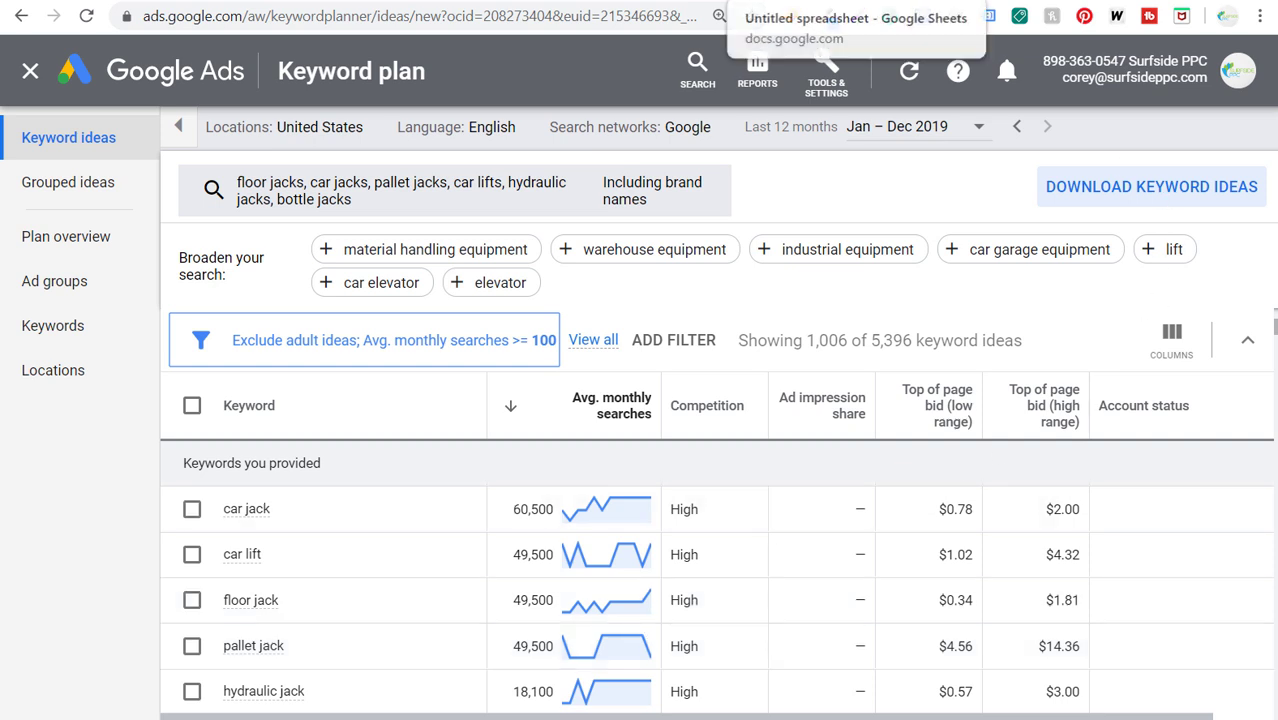
left_click(905, 3)
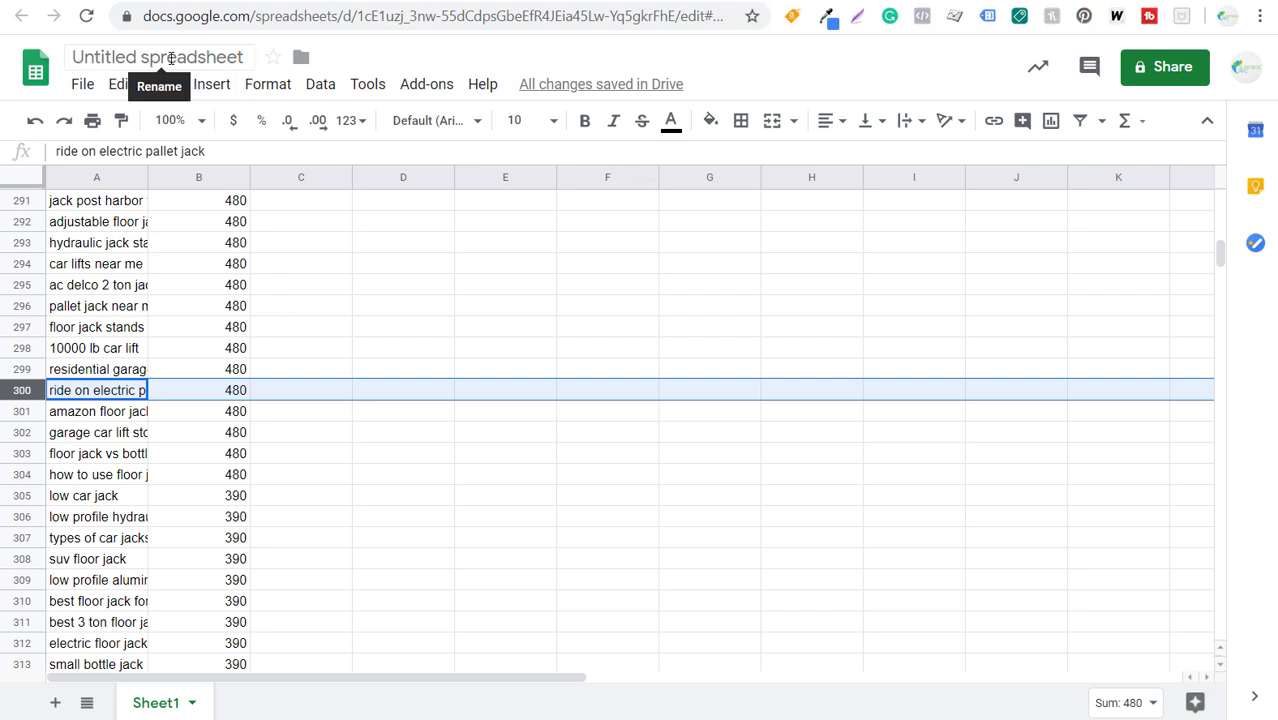
mouse_move(688, 719)
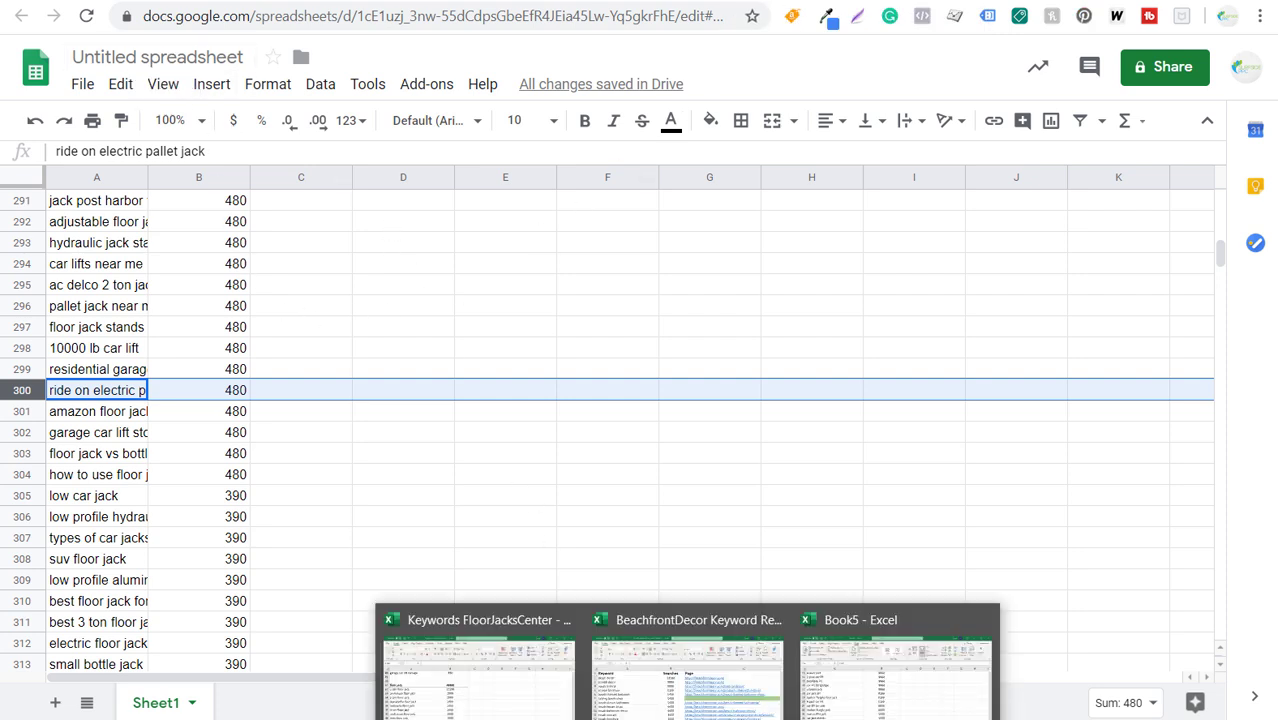
left_click(893, 670)
left_click(283, 404)
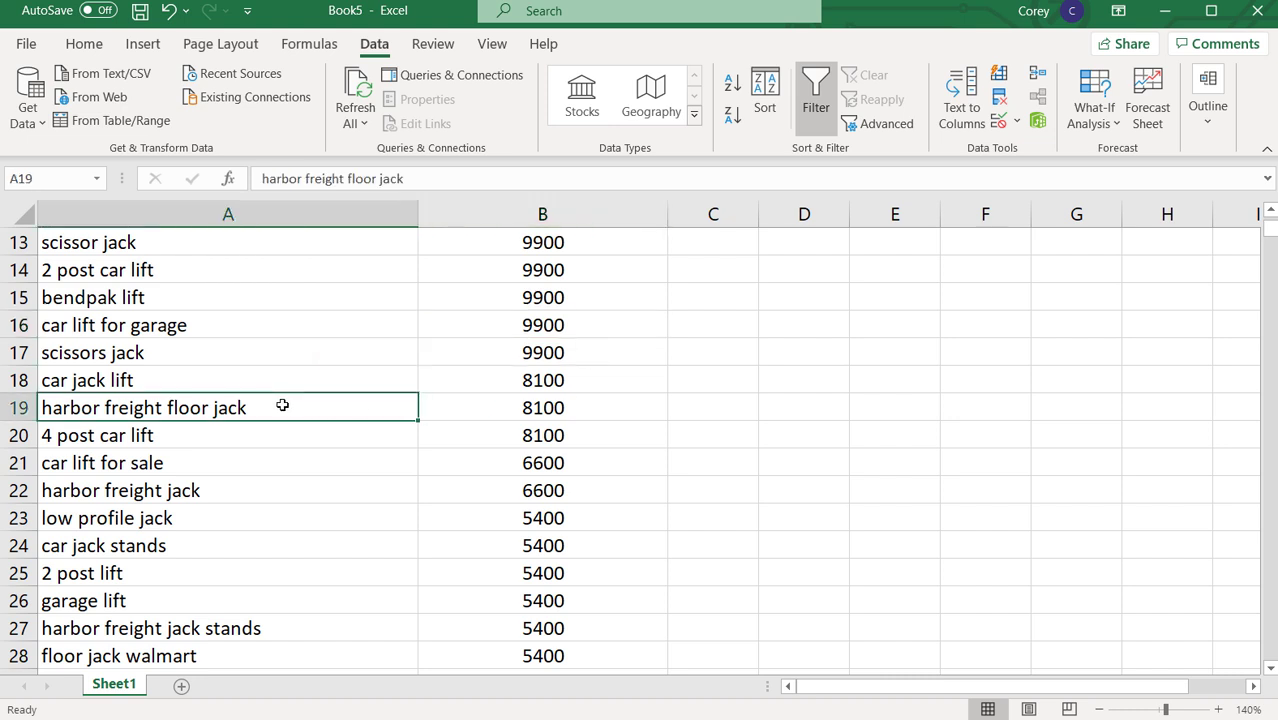